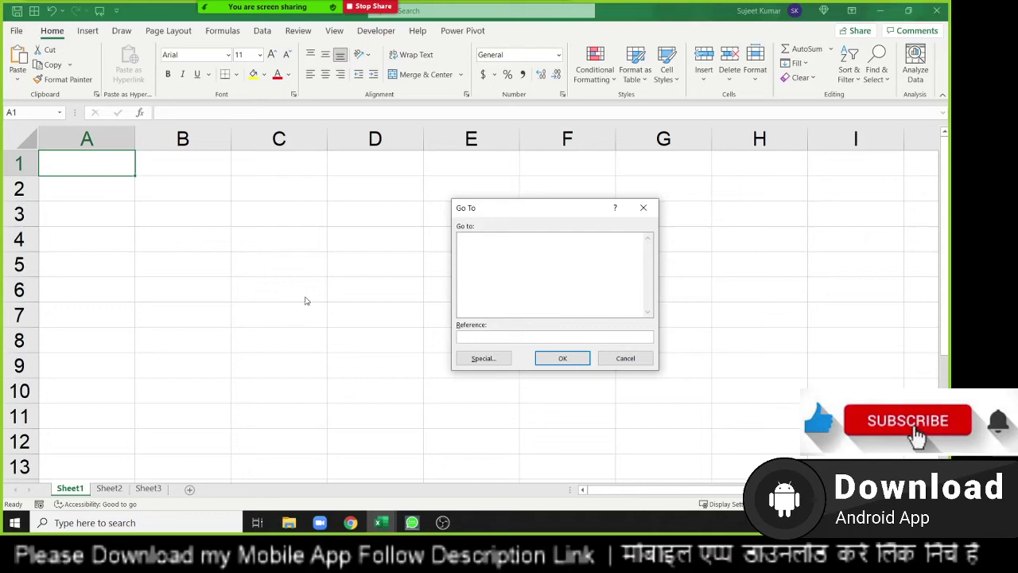
Step: Close the Go To dialog and put the heading 'Chq No.' in A1
key(Escape)
click(159, 174)
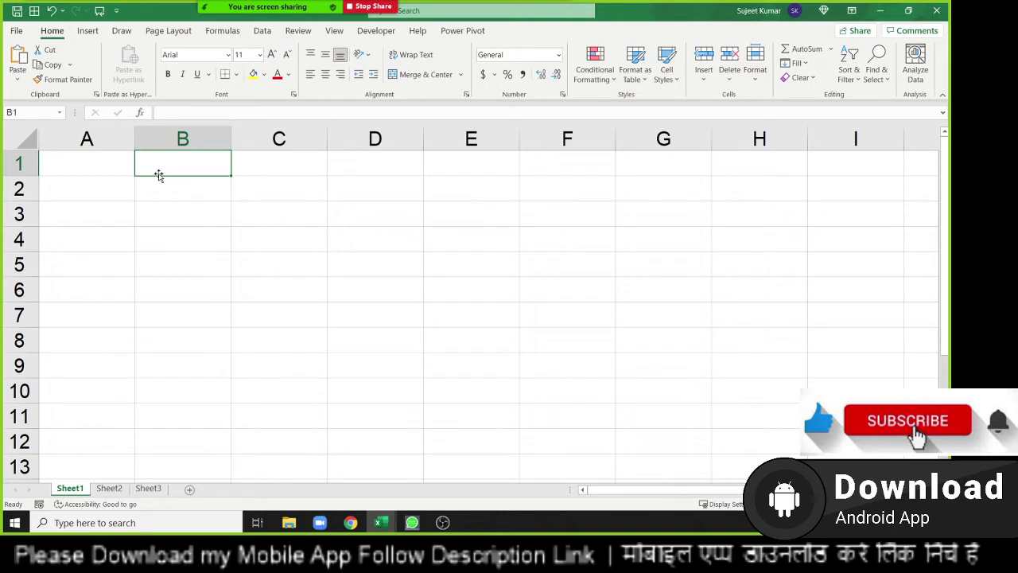
click(111, 170)
text(Ch)
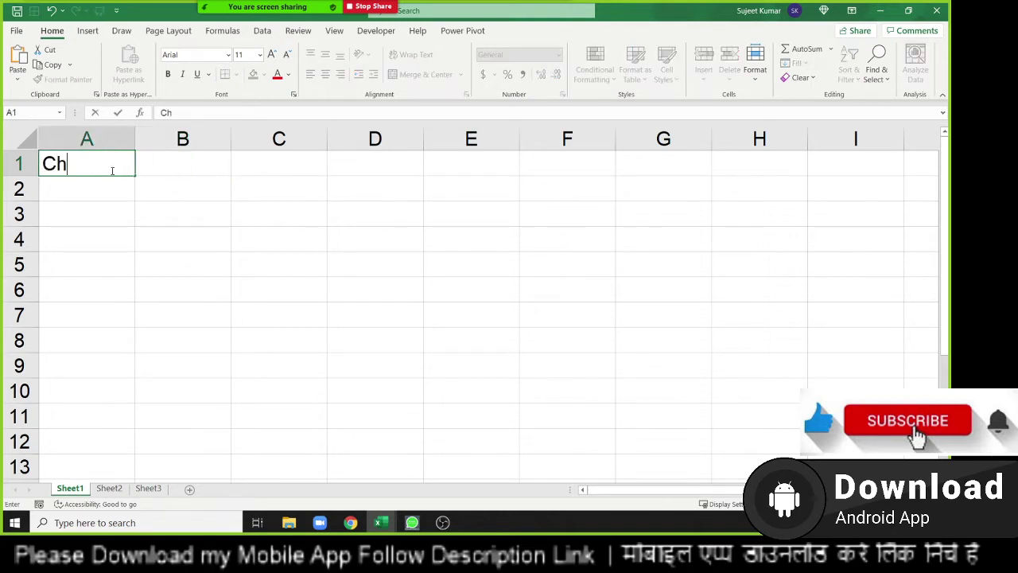
text(q No)
text(.)
key(Return)
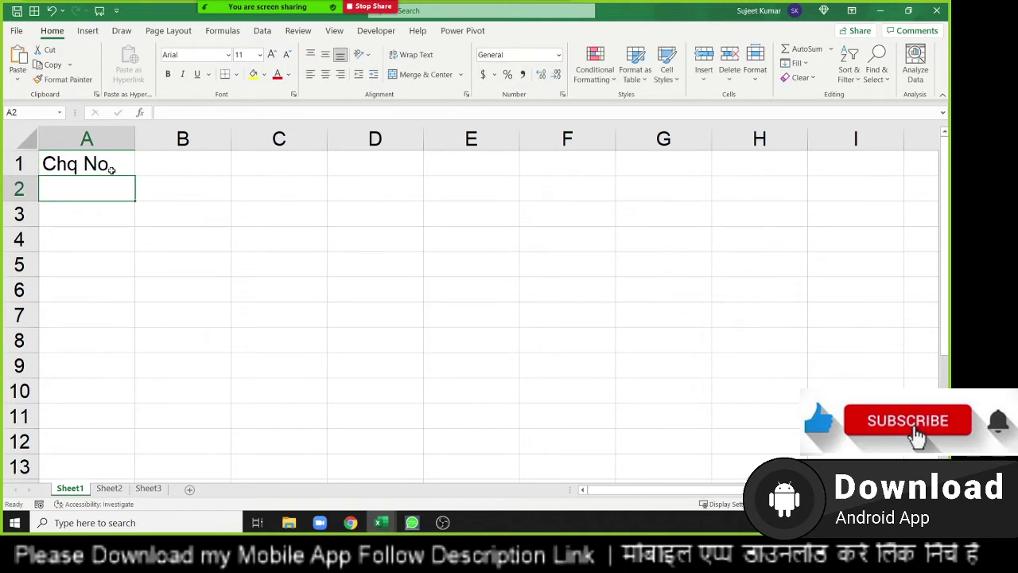
Step: Enter cheque number 258963 in A2 and start entering 000258 in A3
text(25)
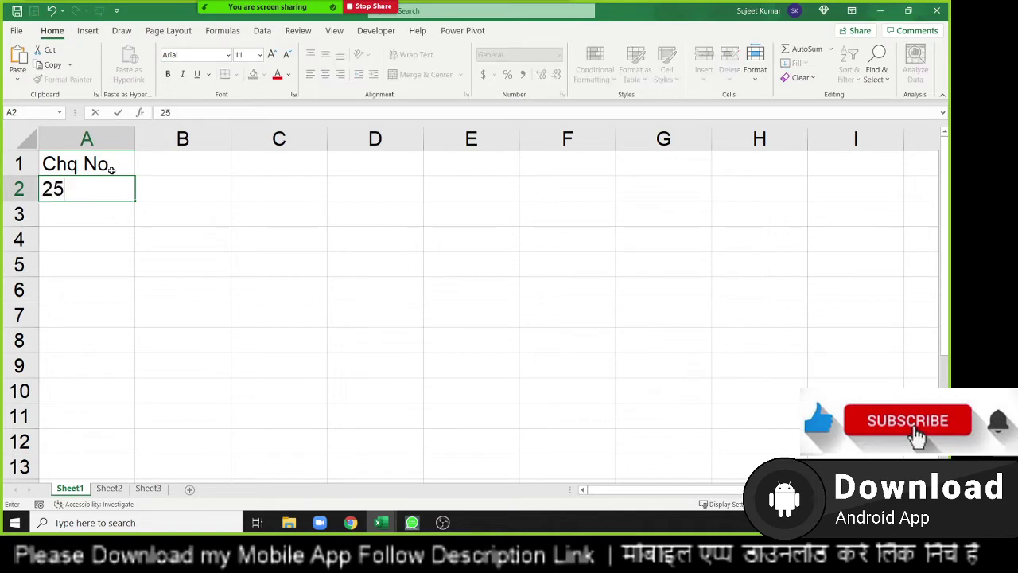
text(8963)
key(Return)
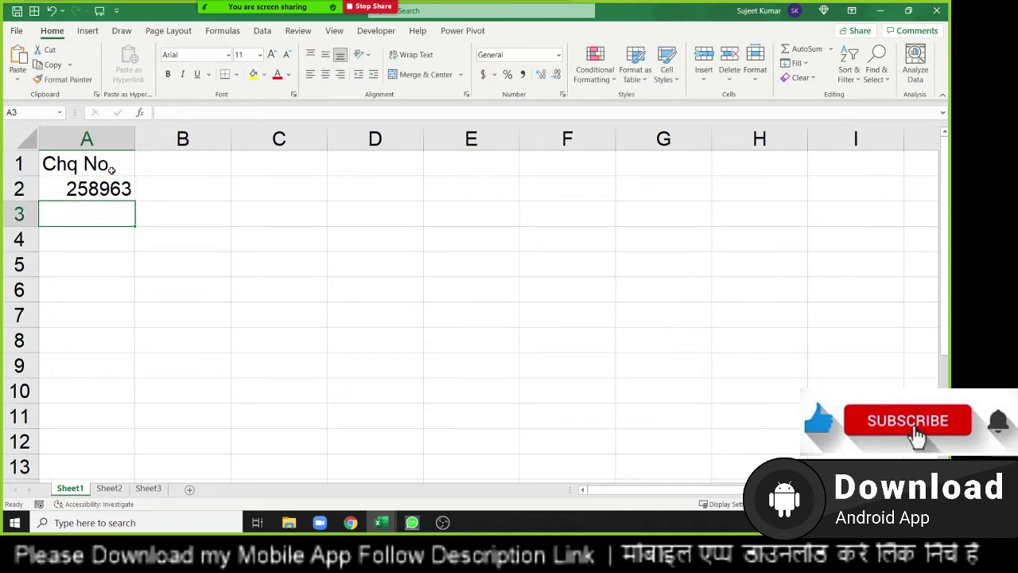
text(2)
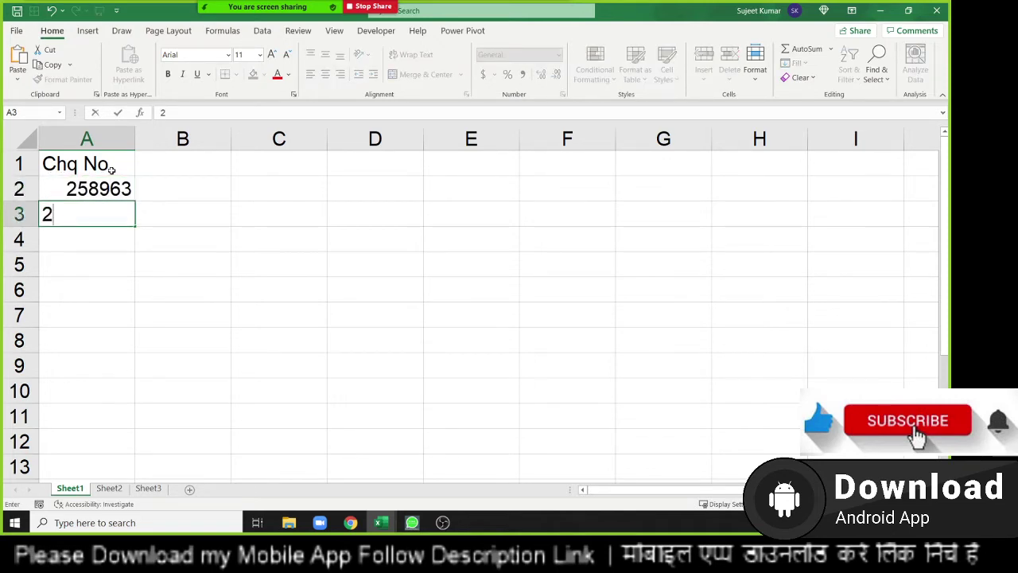
text(58)
key(BackSpace)
key(BackSpace)
key(BackSpace)
text(00)
text(0258)
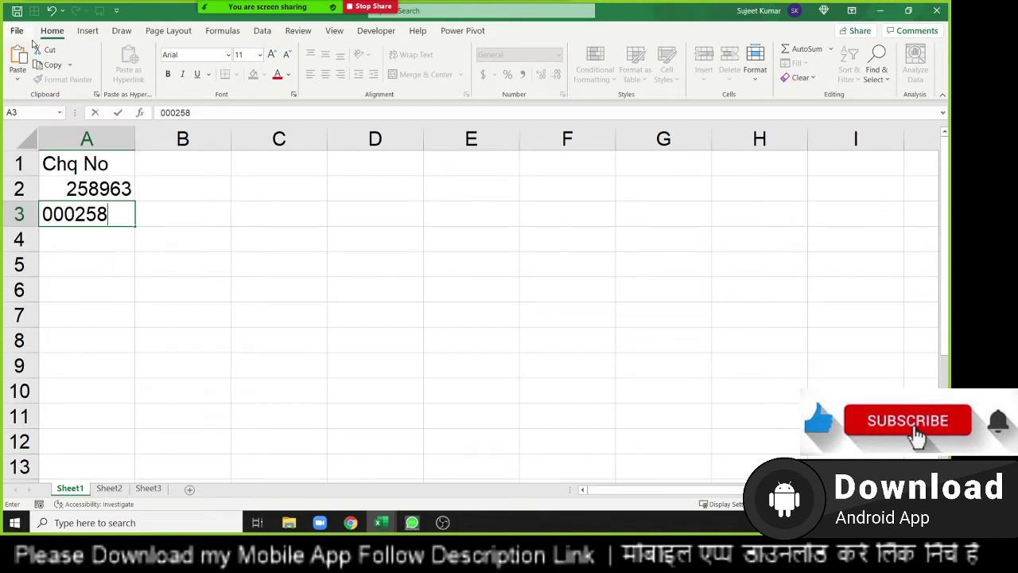
Step: Re-enter A3 as the text '000126 so its leading zeros are kept
click(127, 257)
click(104, 211)
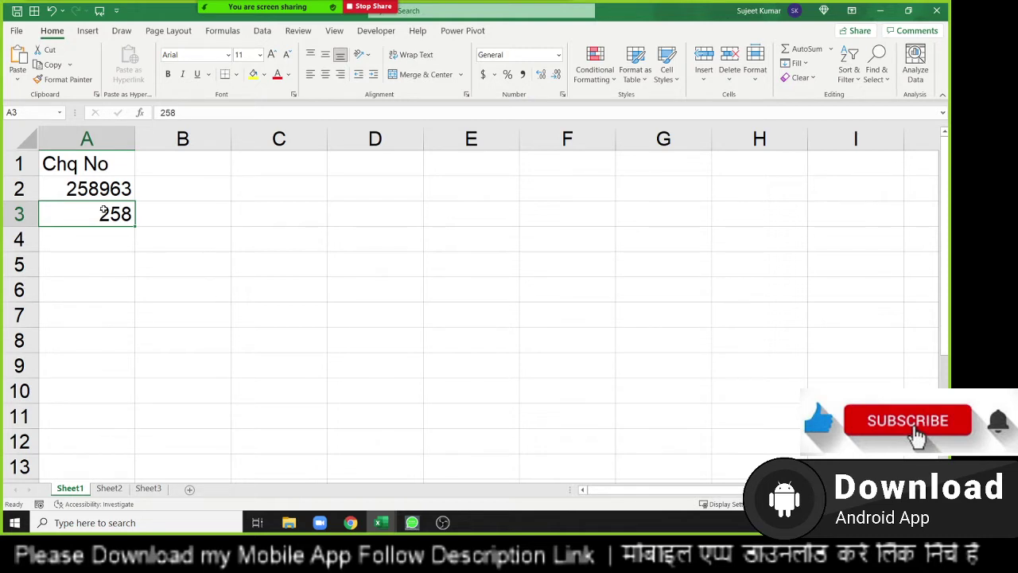
text(')
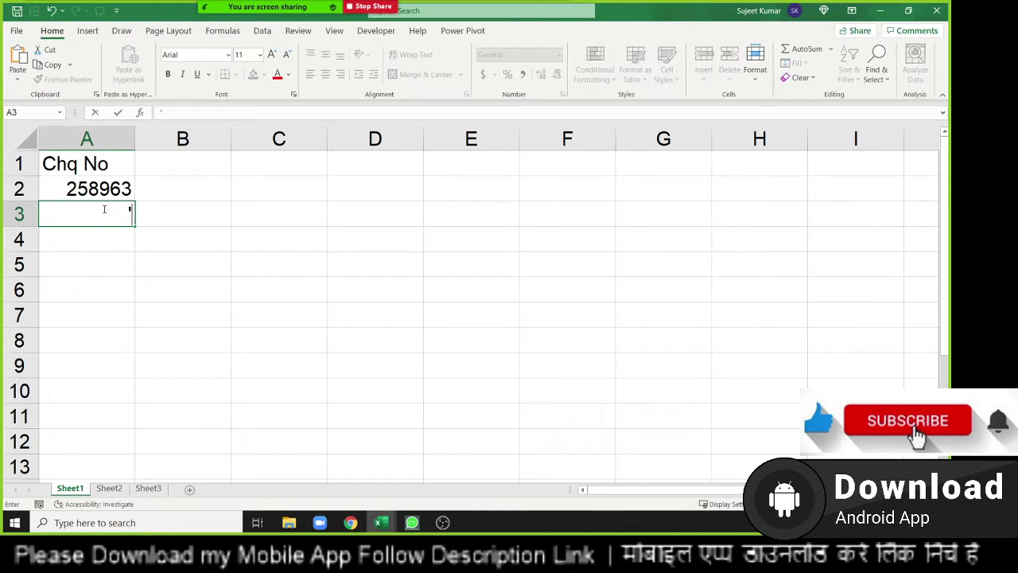
text(000)
text(126)
key(Return)
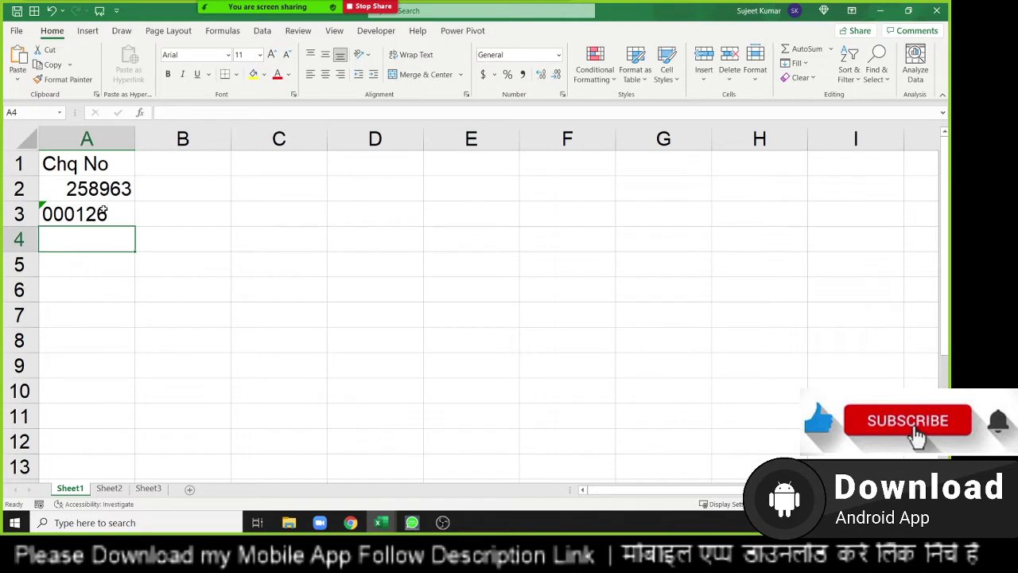
Step: Format column A as Text and enter 001263 in A4
click(87, 139)
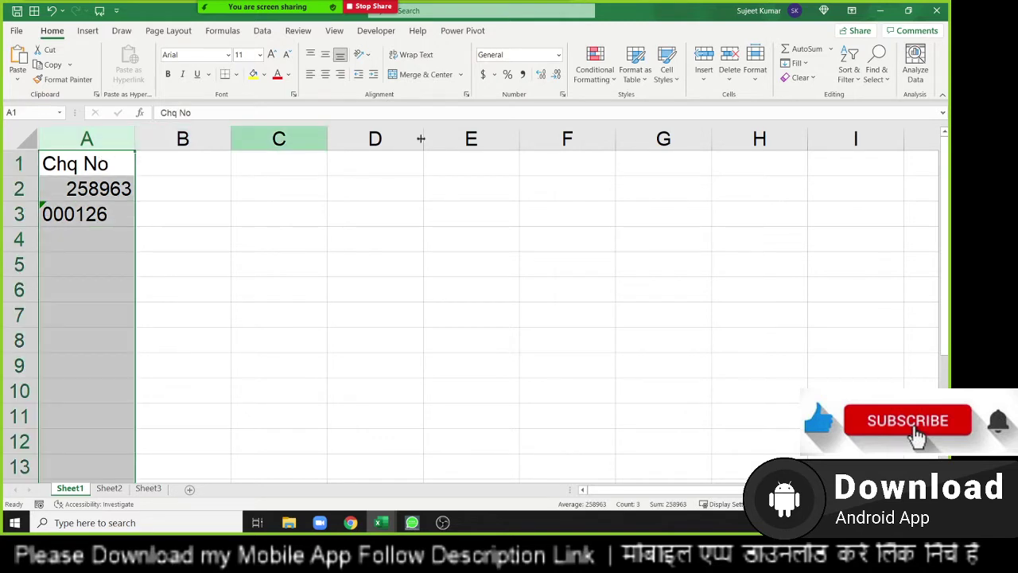
click(563, 95)
click(407, 264)
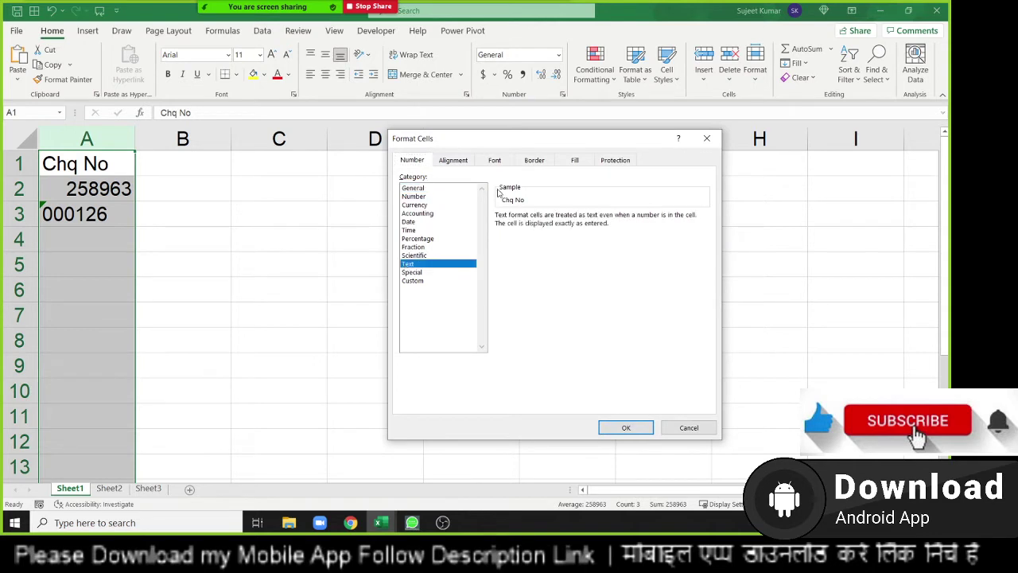
click(628, 428)
click(72, 231)
text(0)
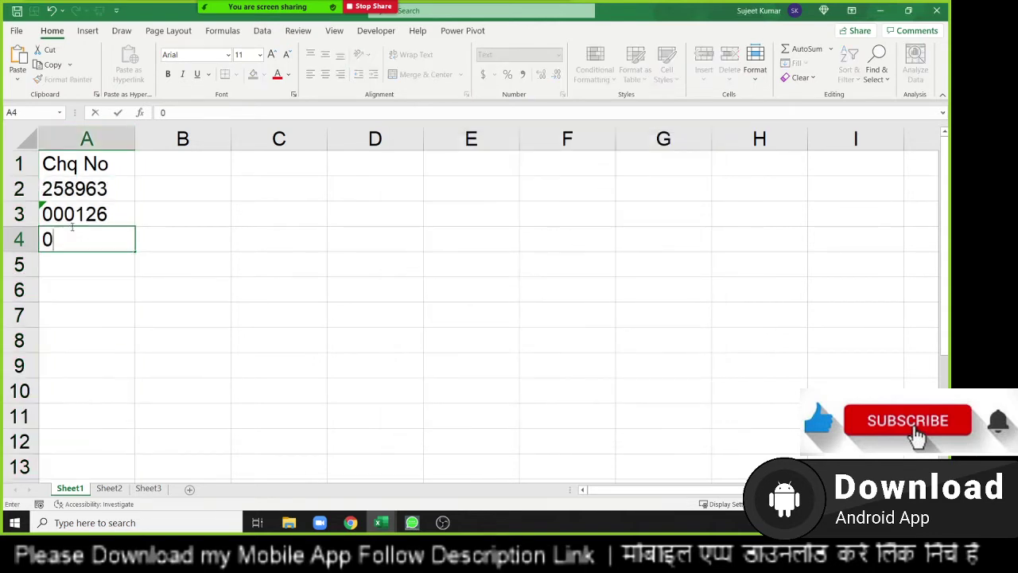
text(01263)
key(Return)
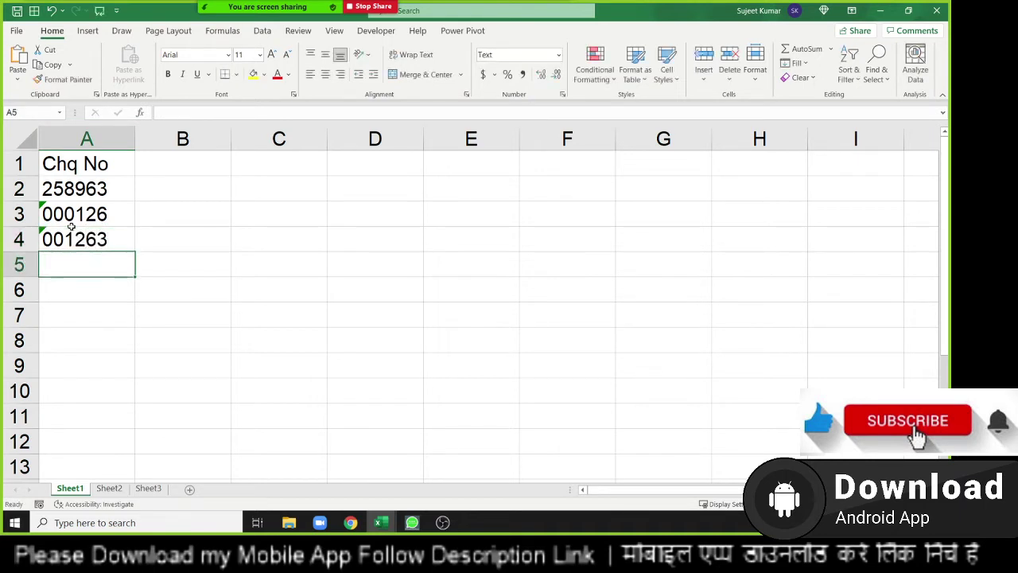
Step: Enter 852, 362, 1542 and 12536 down C2 through C5
click(258, 184)
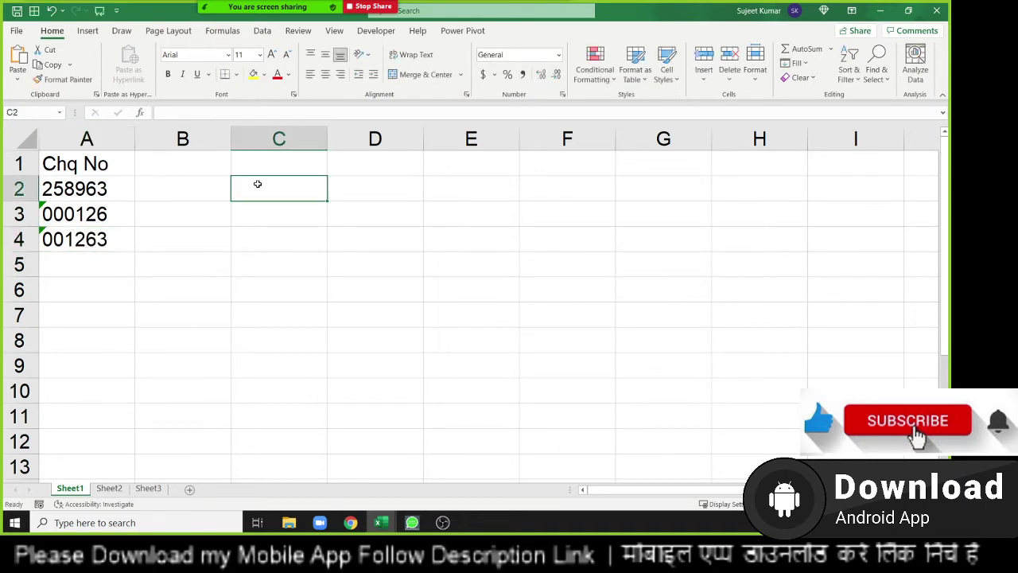
text(85)
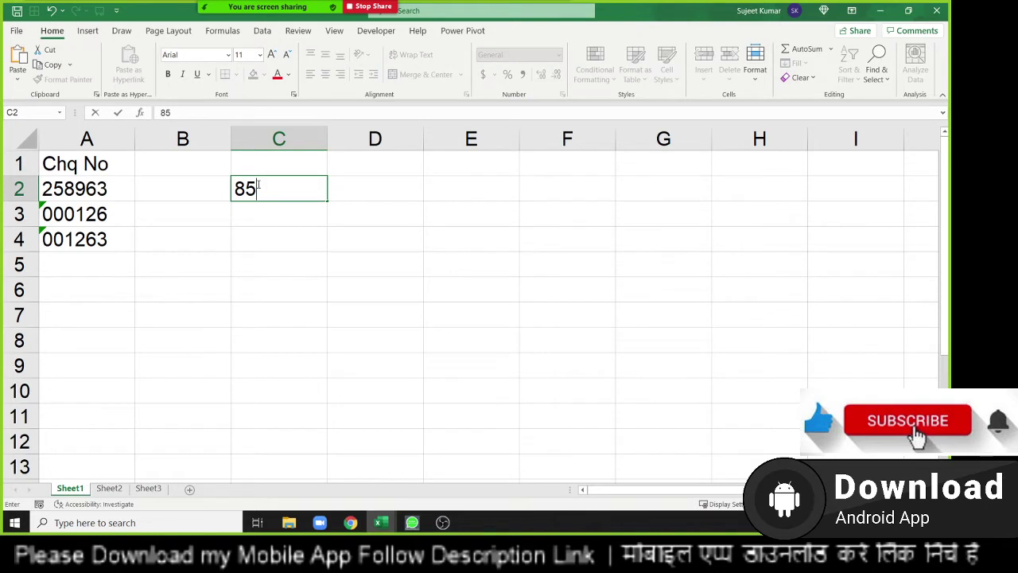
text(2)
key(Return)
text(362)
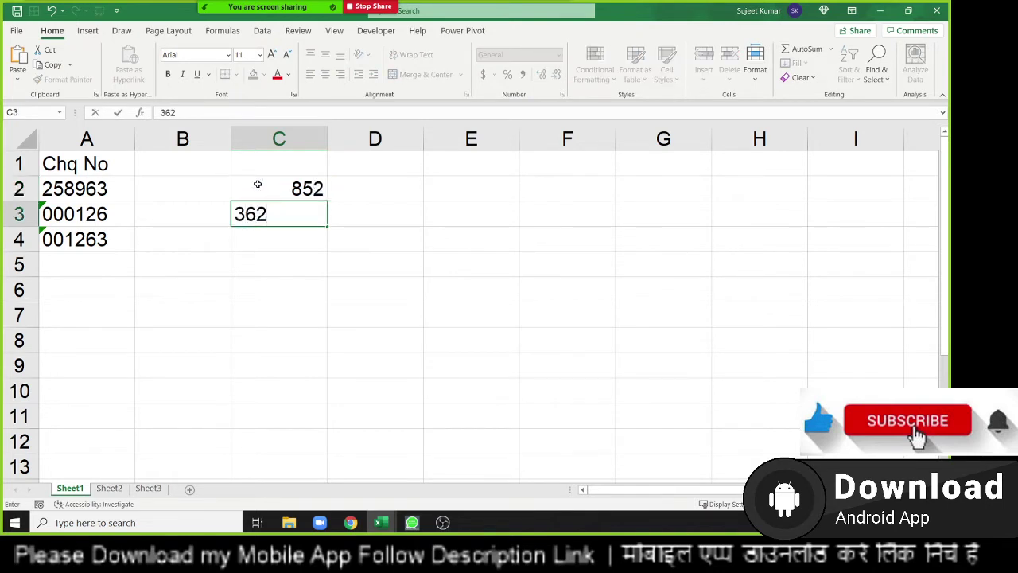
key(Return)
text(1542)
key(Return)
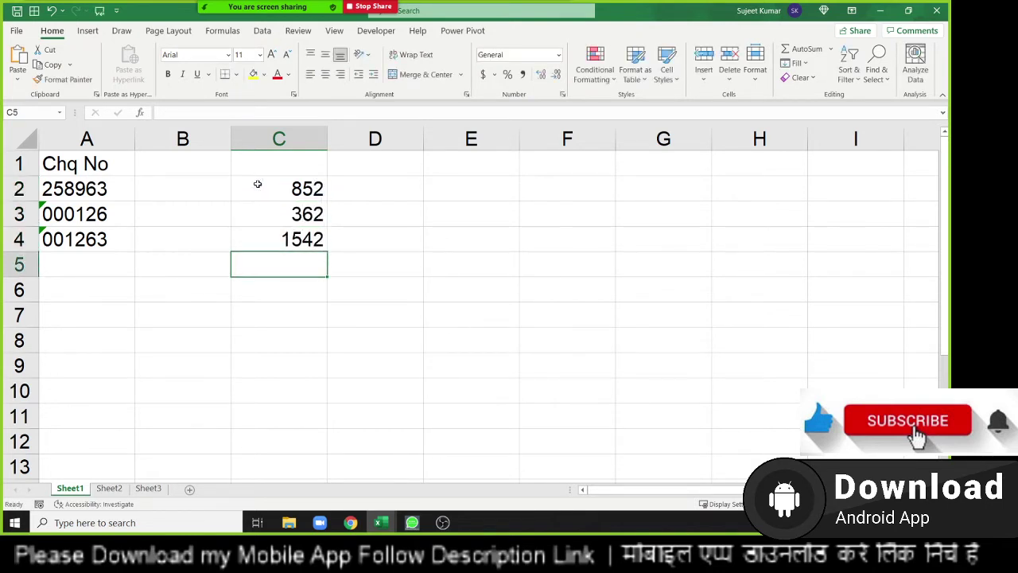
text(12536)
key(Return)
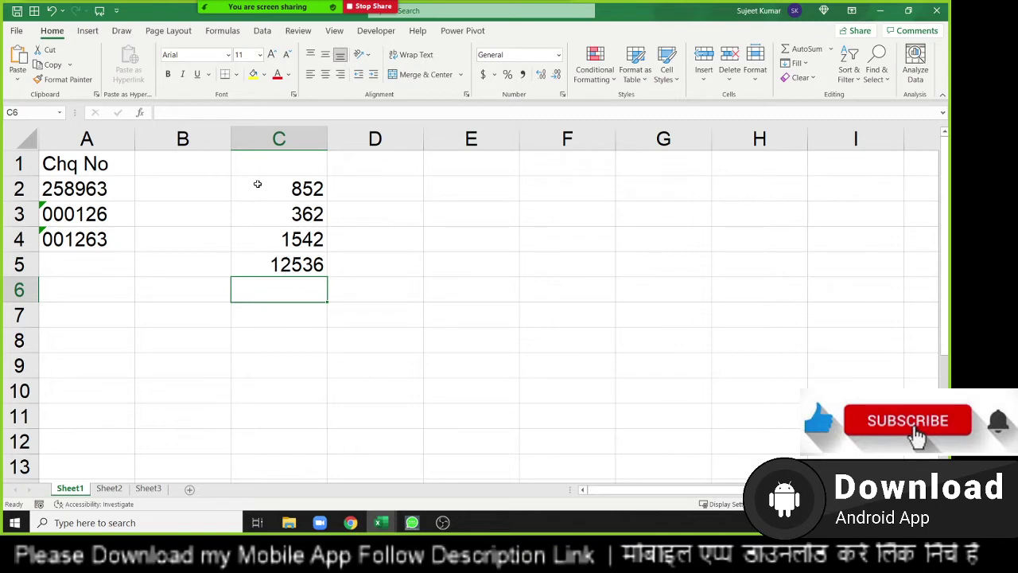
Step: Select C2:C5 and bring up the Custom number format with General selected
drag(298, 266, 303, 194)
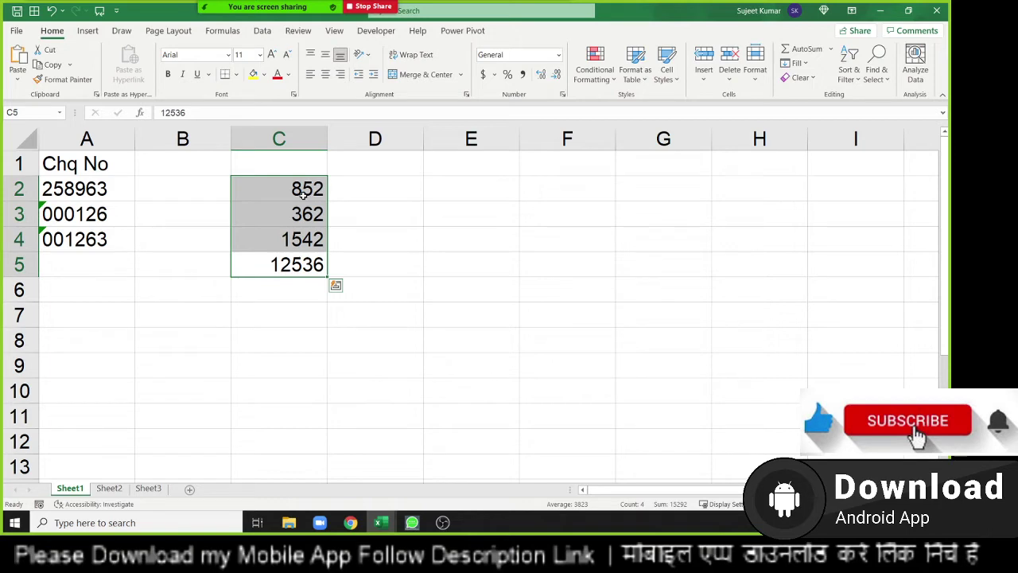
click(562, 95)
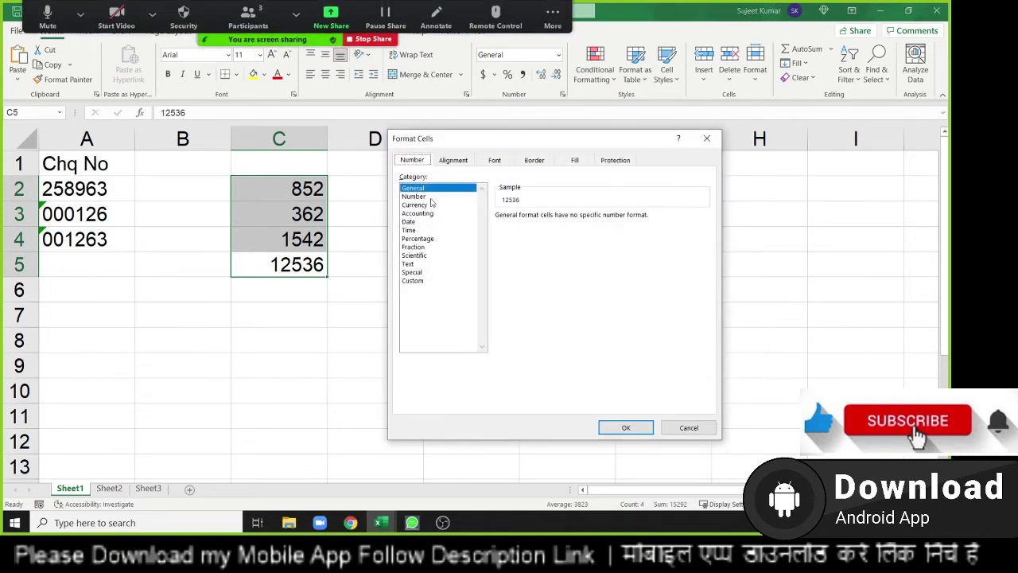
click(413, 281)
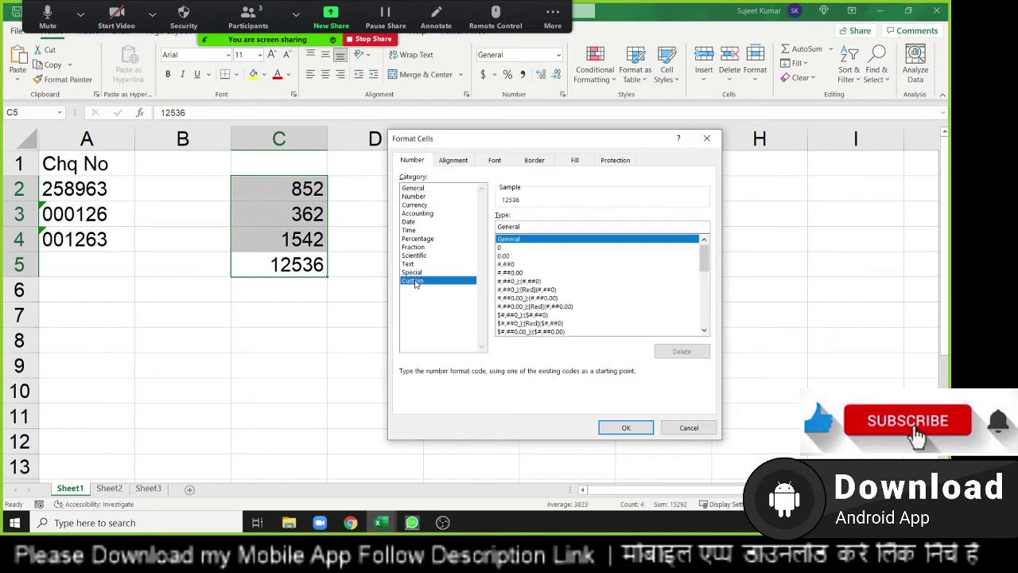
double_click(511, 226)
Step: Admit the waiting participant from the meeting's participants list
click(248, 17)
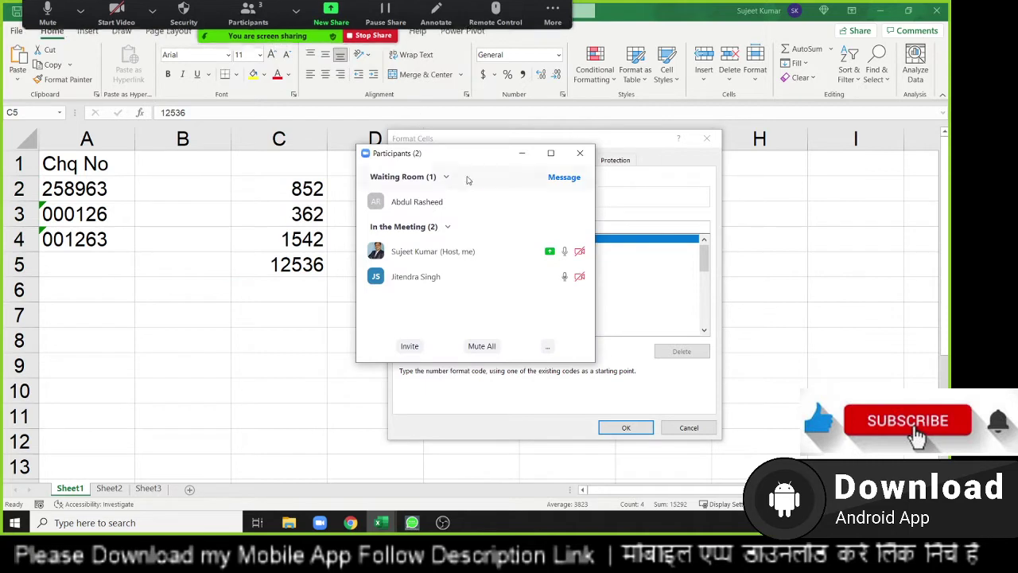
click(519, 202)
click(580, 153)
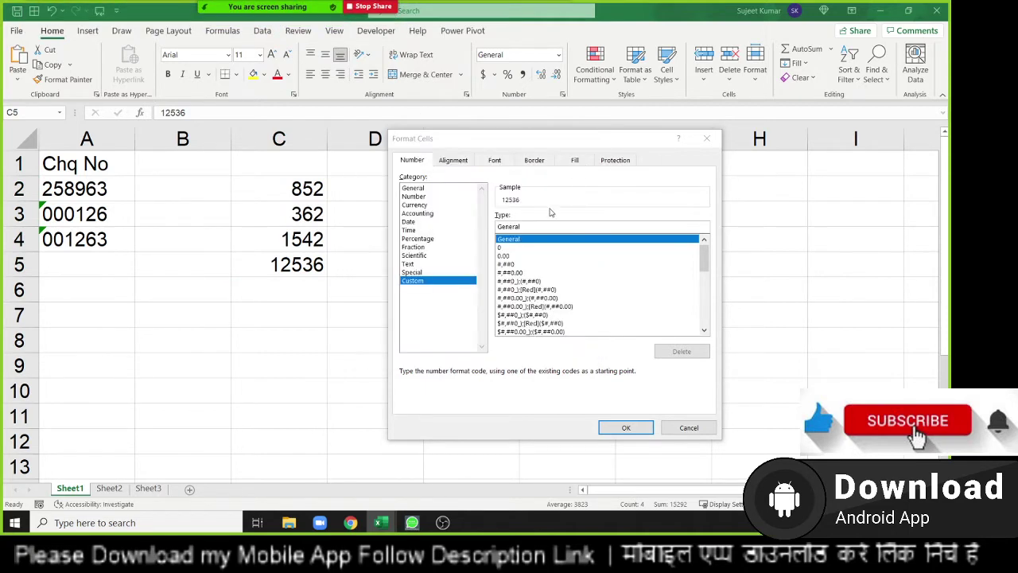
Step: Apply the custom format 000000 so C2:C5 show 000852 through 012536
text(00)
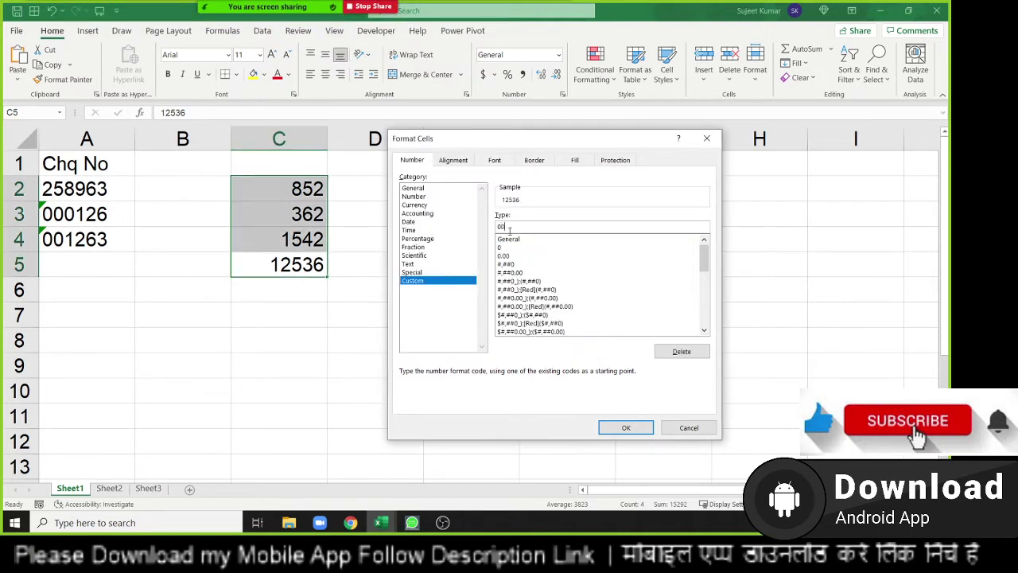
text(000)
text(0)
double_click(507, 227)
click(625, 427)
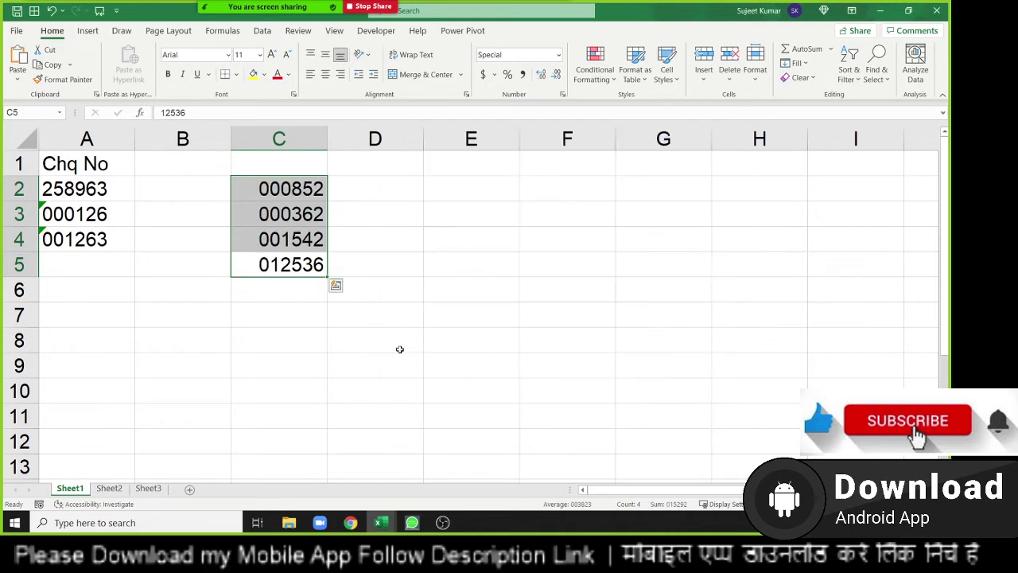
click(276, 265)
drag(276, 265, 296, 195)
click(295, 211)
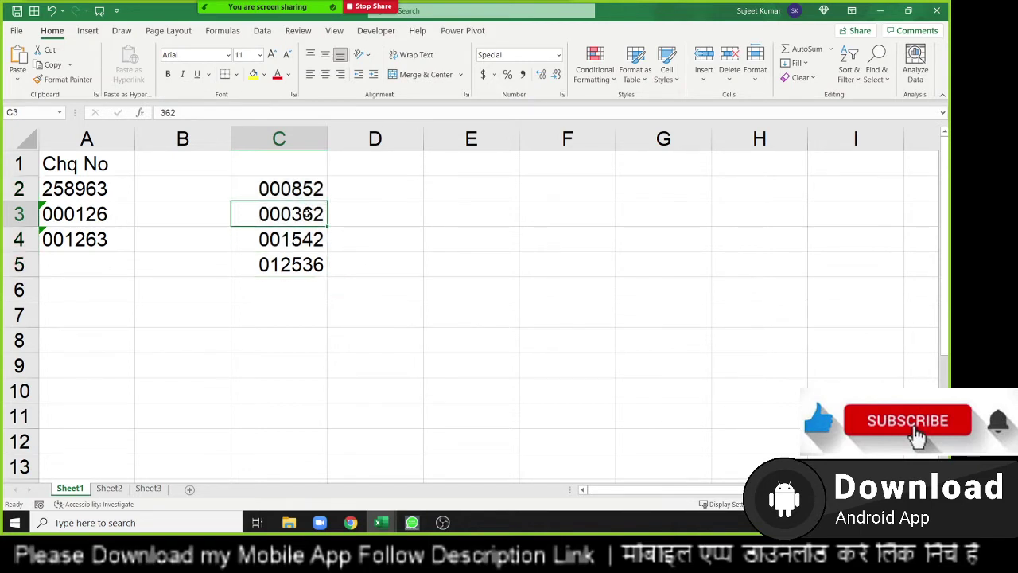
mouse_move(330, 7)
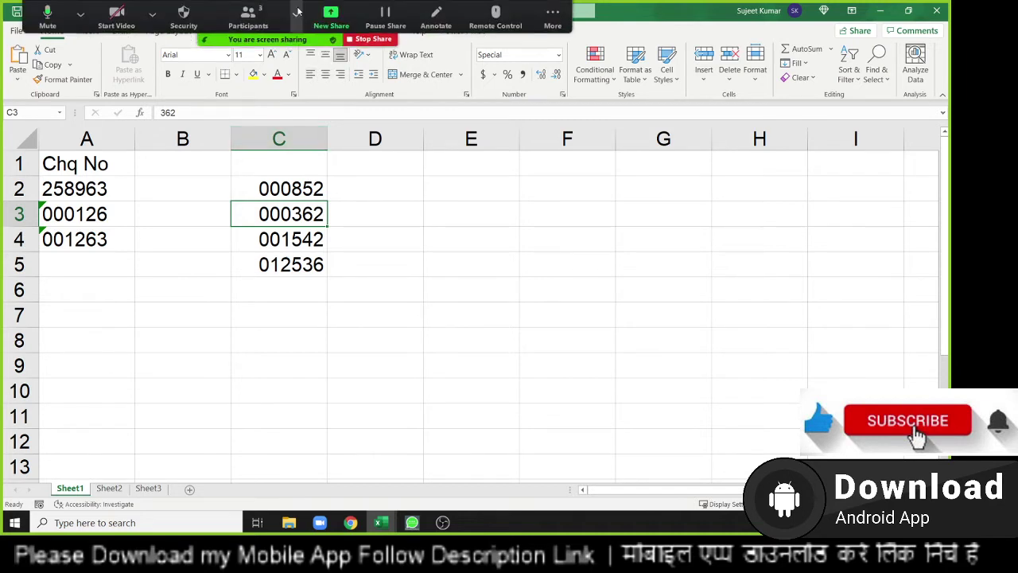
click(248, 18)
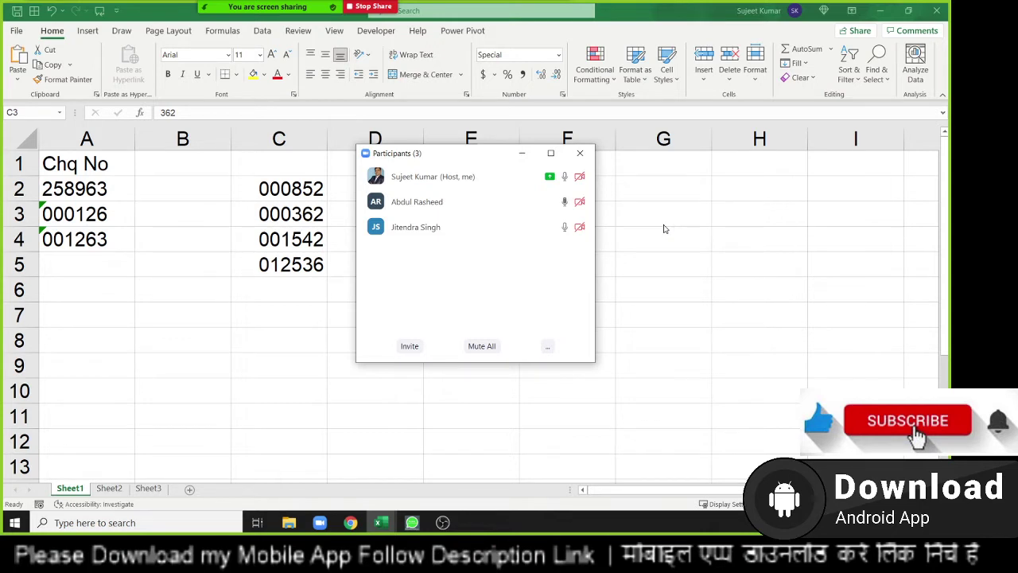
click(588, 156)
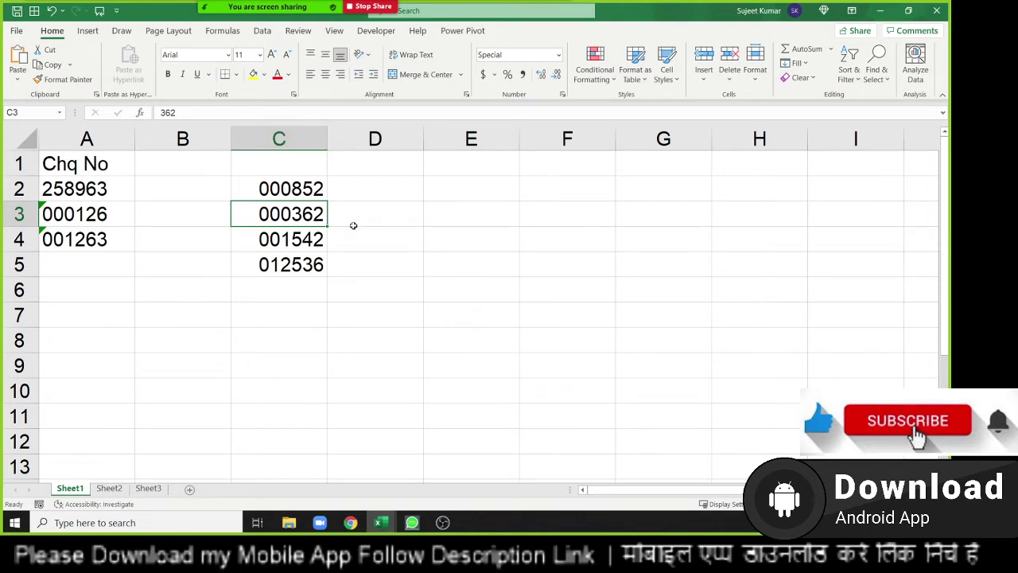
click(310, 270)
click(310, 292)
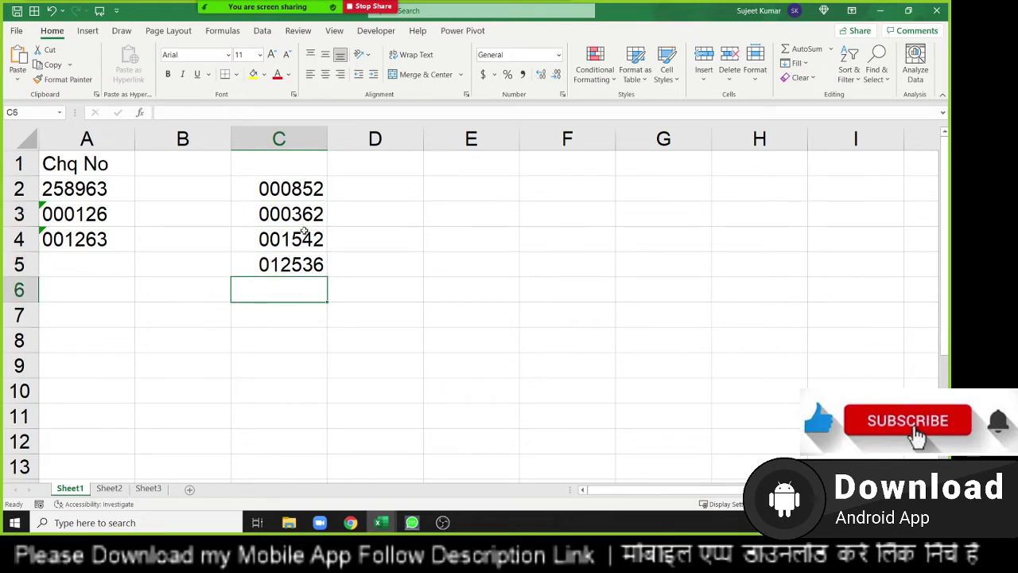
click(303, 197)
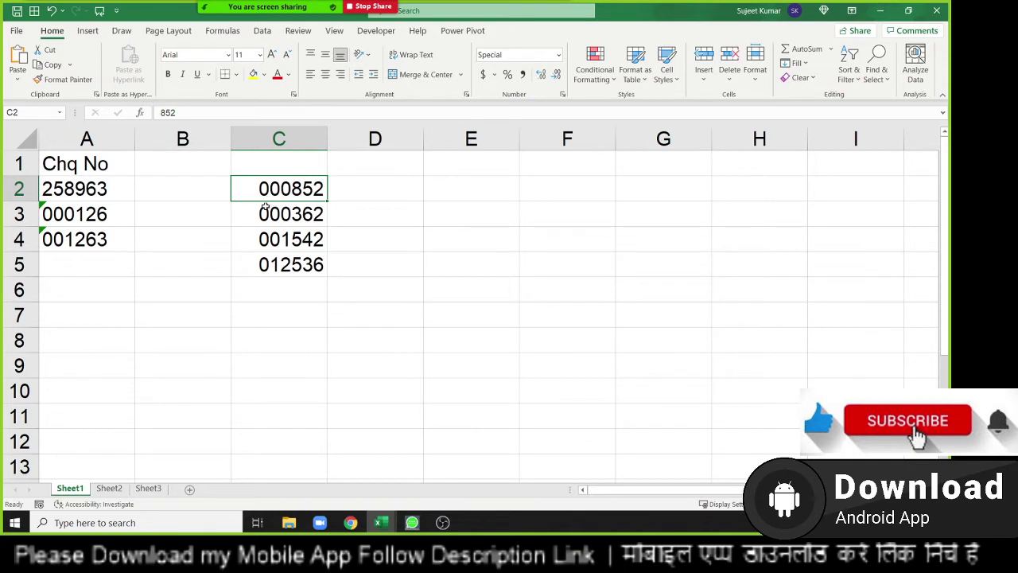
click(278, 223)
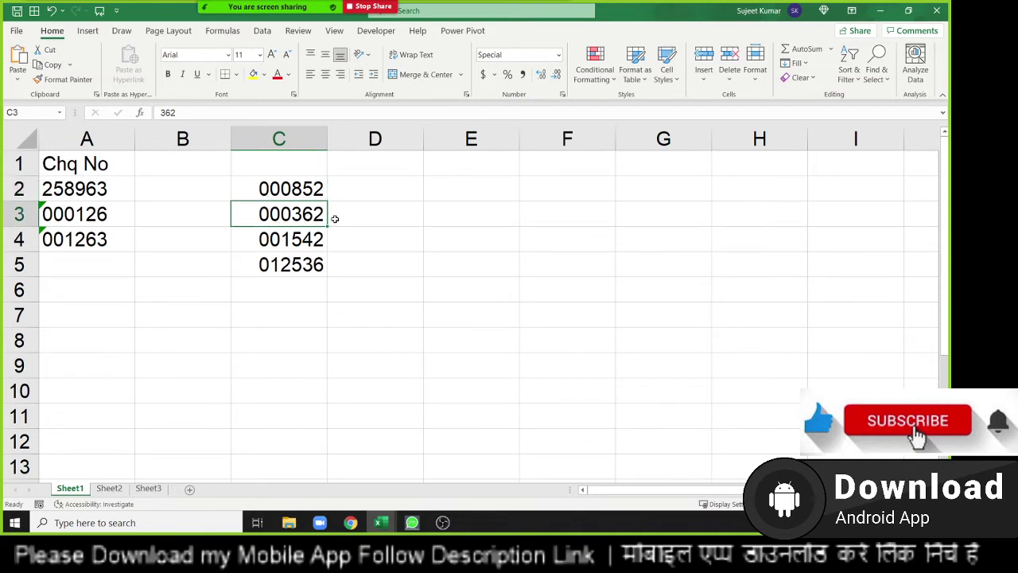
click(482, 217)
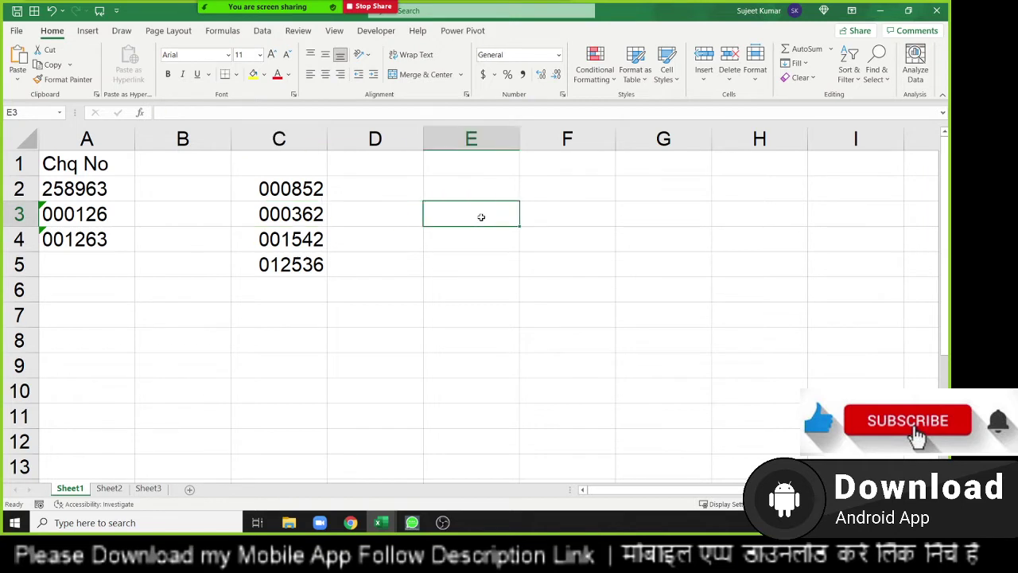
Step: Enter '000362 as text in E3 and ignore the number-stored-as-text warning
text('00)
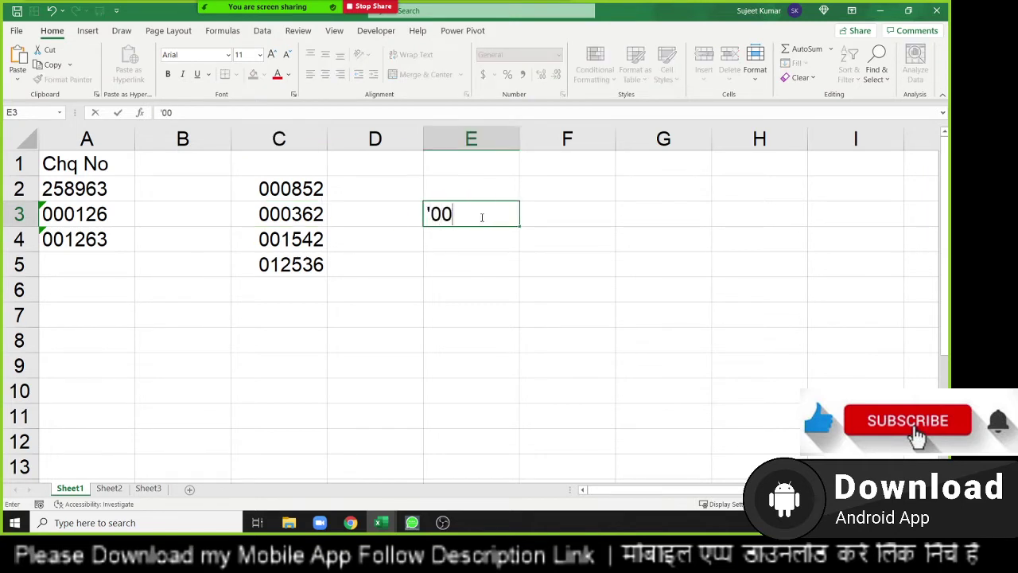
text(036)
text(2)
key(Return)
click(439, 218)
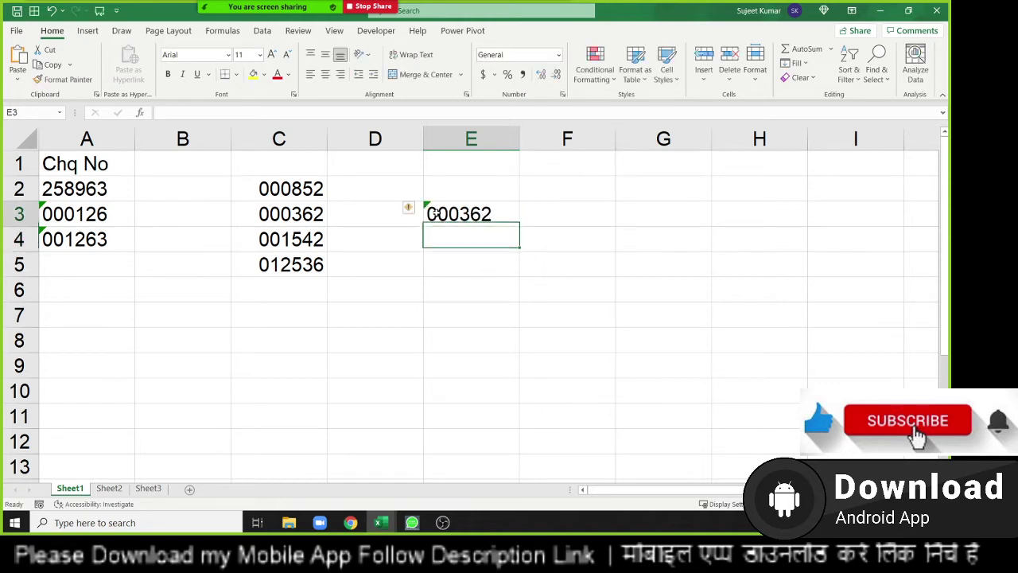
click(413, 215)
click(422, 275)
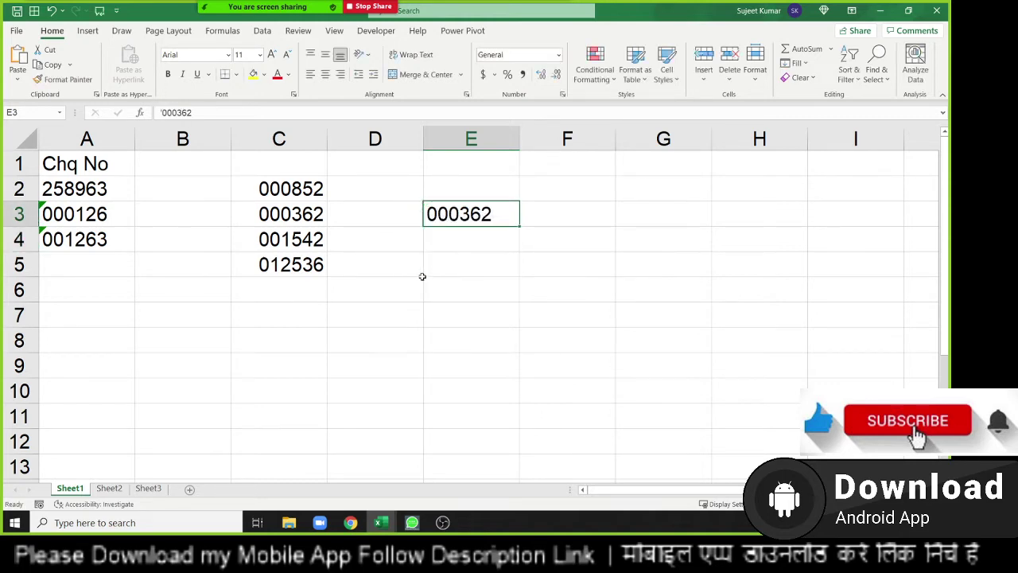
Step: Add the formula =C3=E3 in E4, which returns FALSE
click(446, 248)
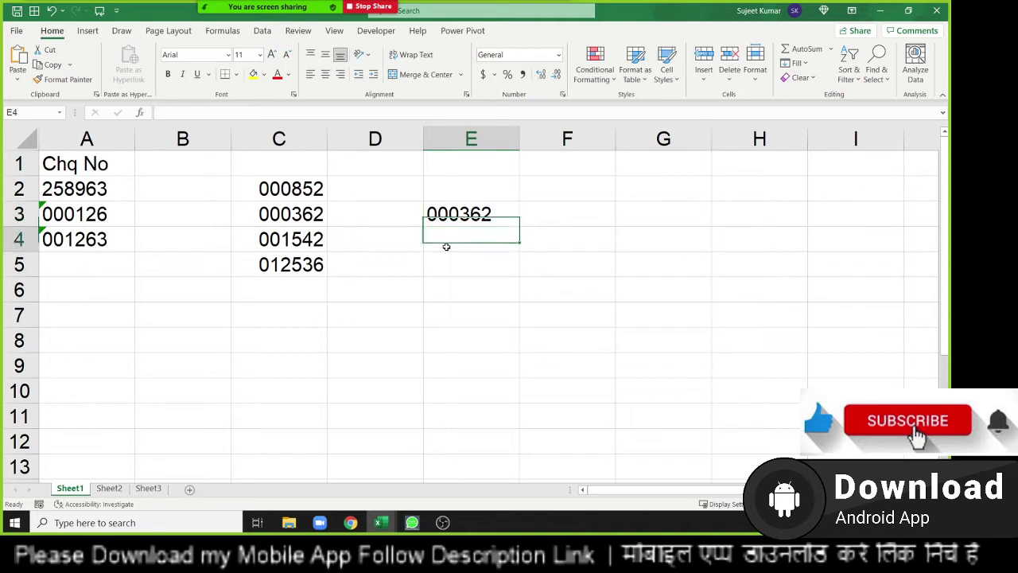
text(=)
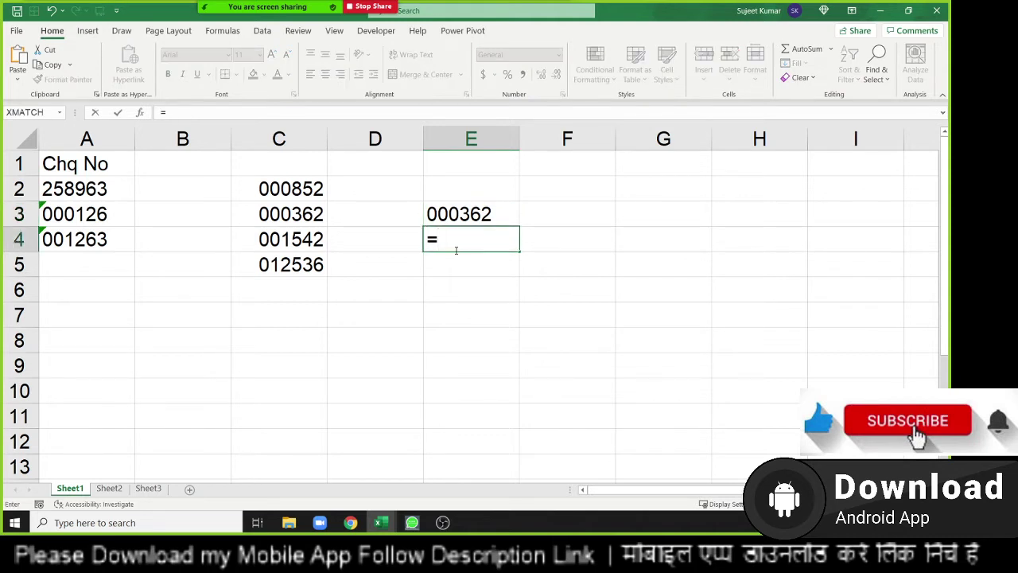
key(Up)
key(Up)
key(Down)
key(Left)
key(Left)
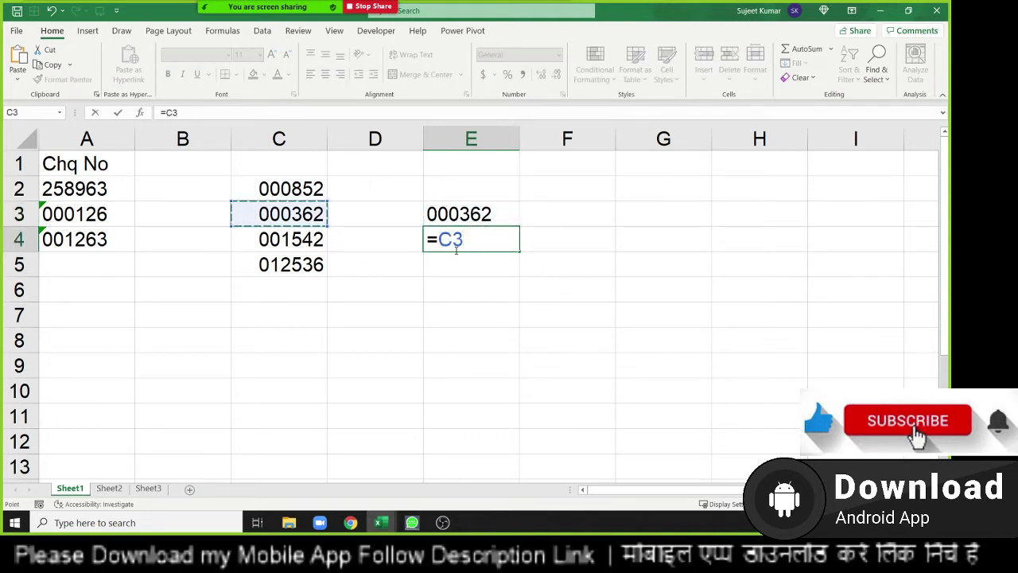
text(=)
key(Up)
key(Return)
click(456, 250)
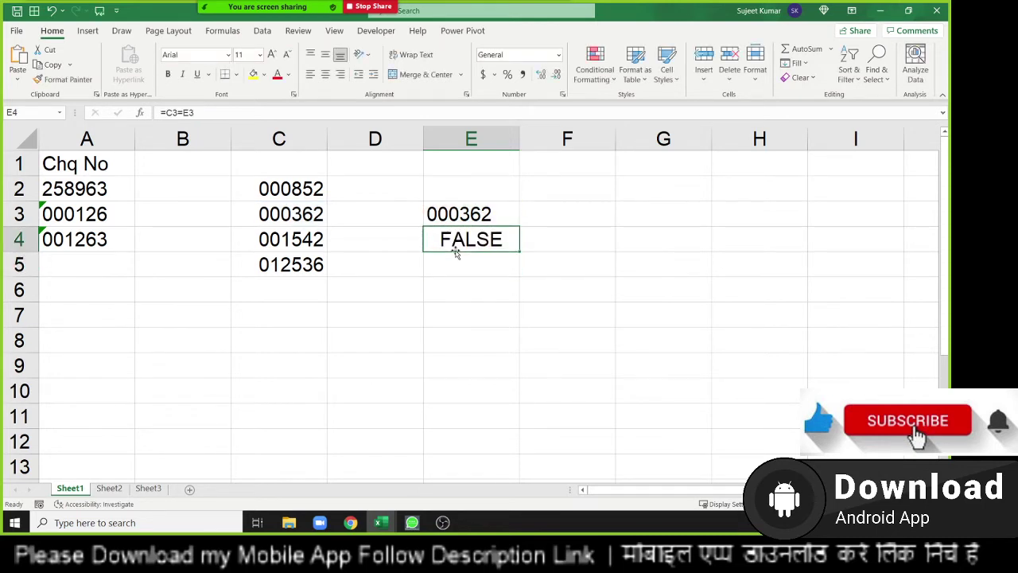
Step: Reveal C3's underlying value 362, then select E2:E4
key(Up)
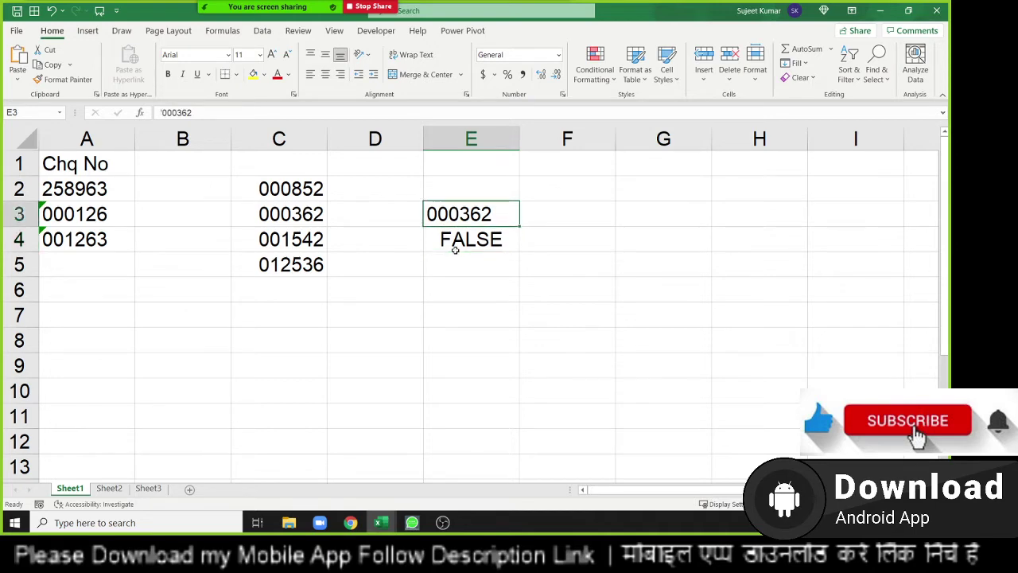
key(Left)
key(Left)
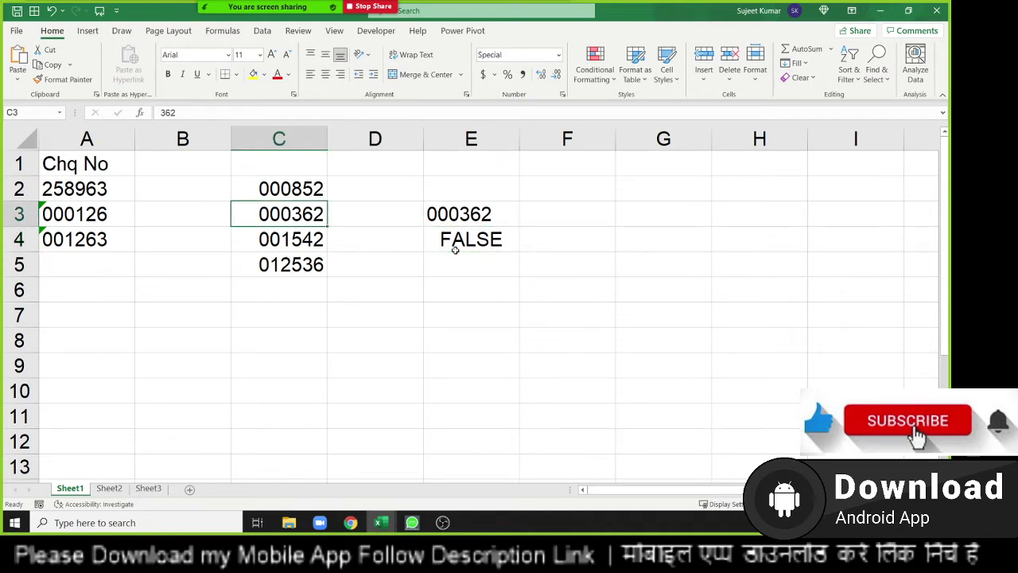
key(ctrl+z)
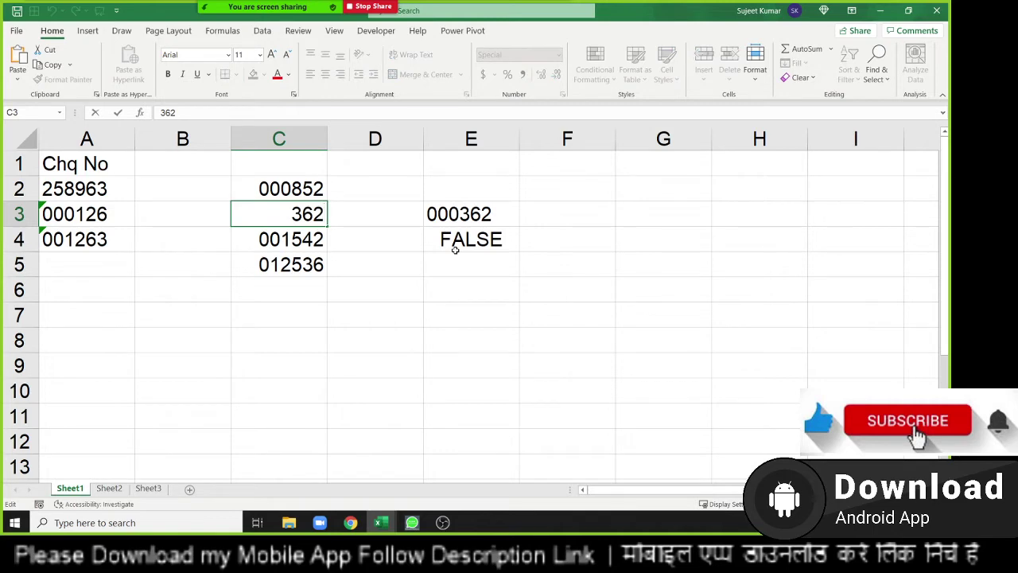
key(ctrl+y)
key(Up)
key(Right)
key(Right)
key(shift+Down)
key(shift+Down)
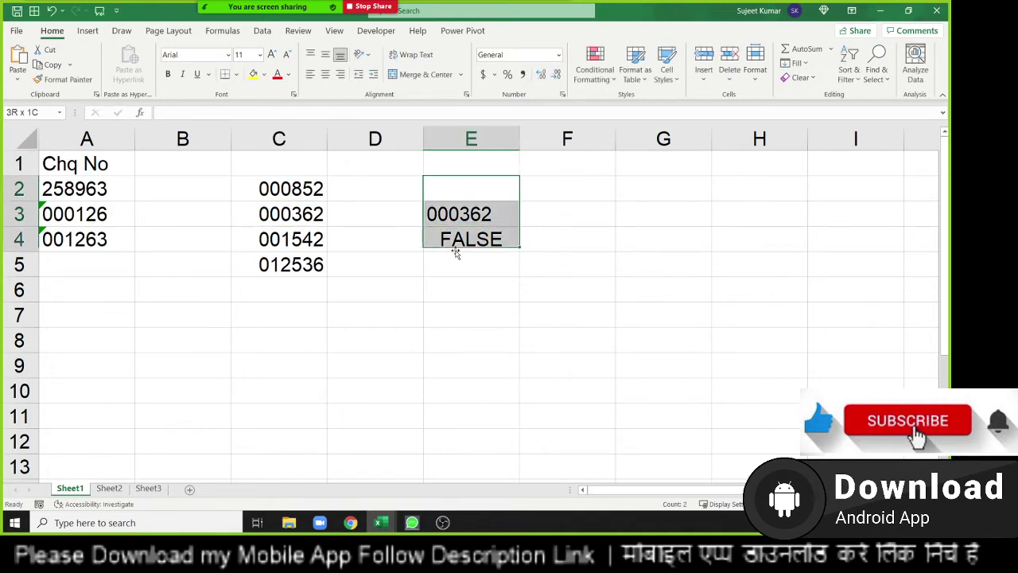
Step: Clear the E3:E4 test cells and undo C2:C5 back to plain numbers
key(Delete)
key(Left)
key(Left)
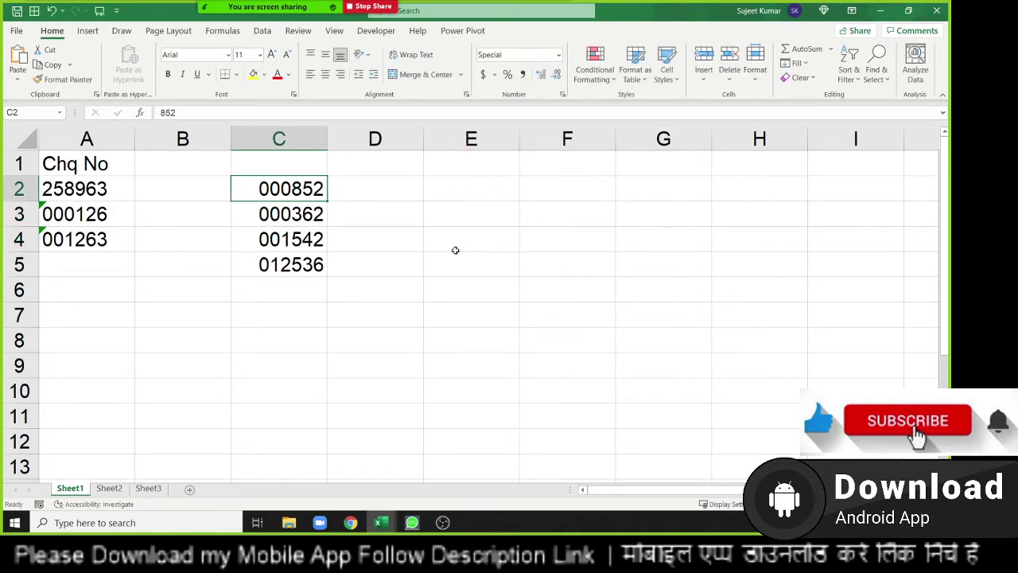
key(ctrl+z)
key(ctrl+z)
key(ctrl+z)
key(ctrl+z)
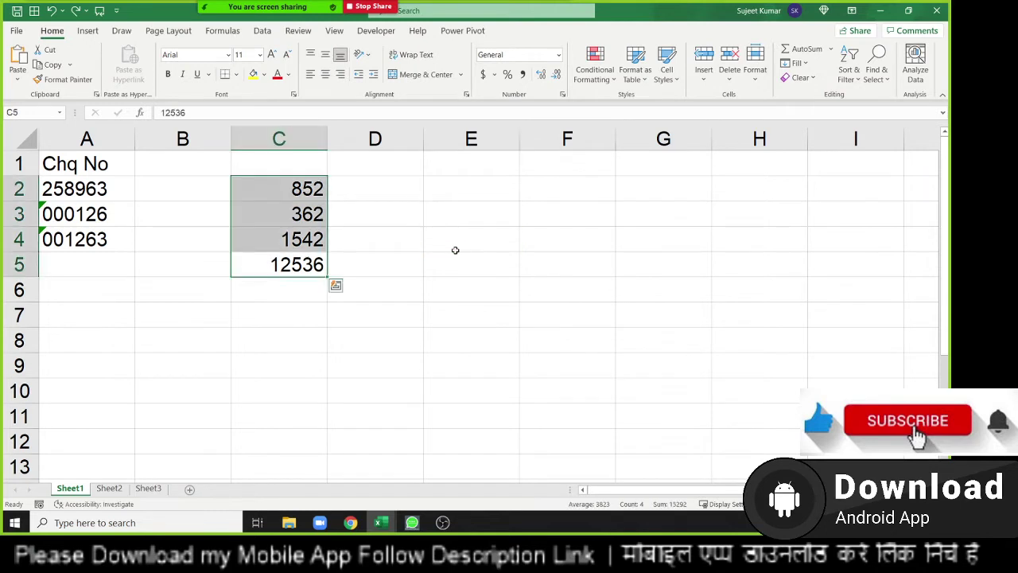
Step: Enter =TEXT(C2,"000000") in D2
key(Right)
key(Up)
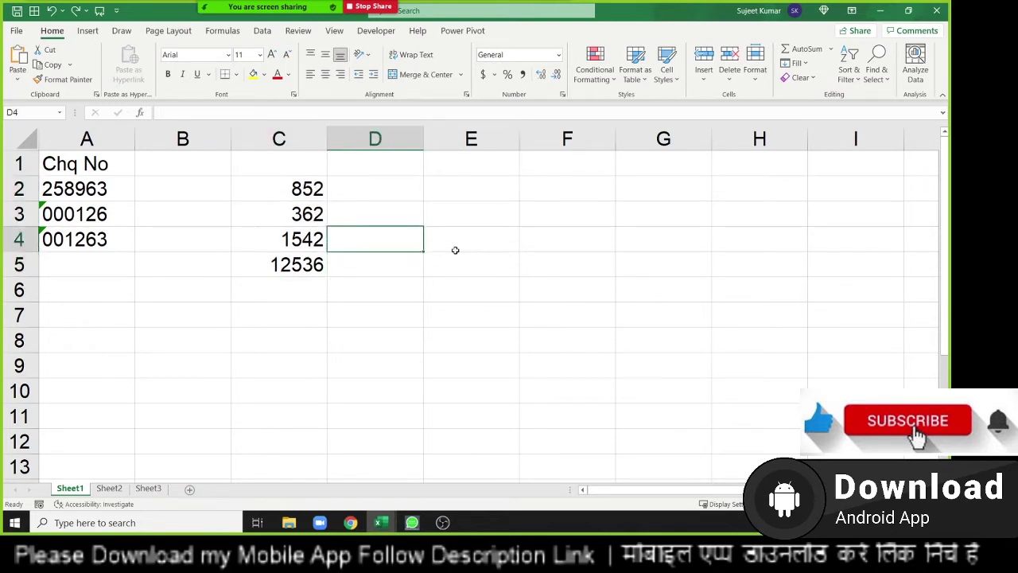
key(Up)
key(Up)
key(Down)
text(=)
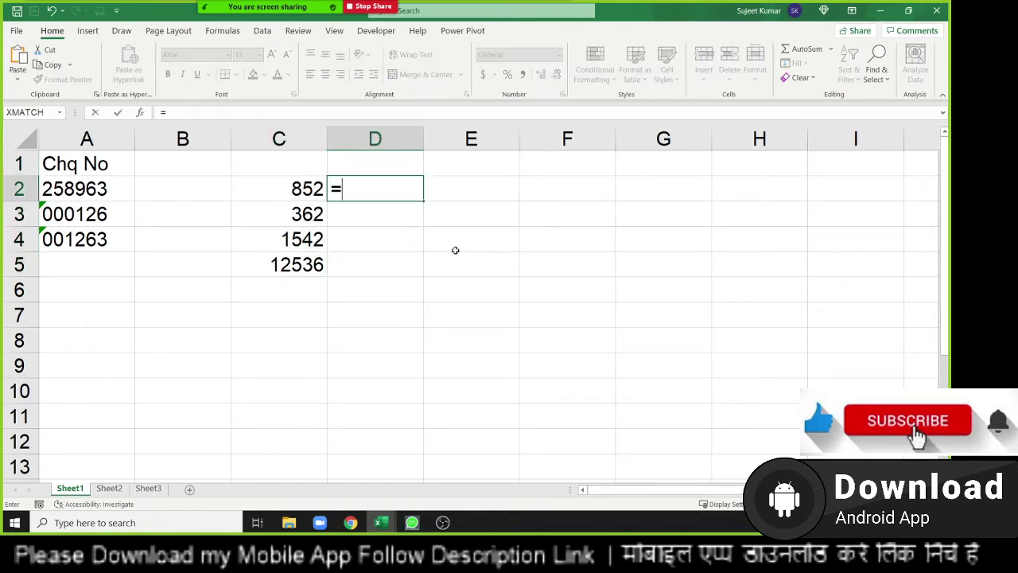
text(te)
key(Tab)
key(Left)
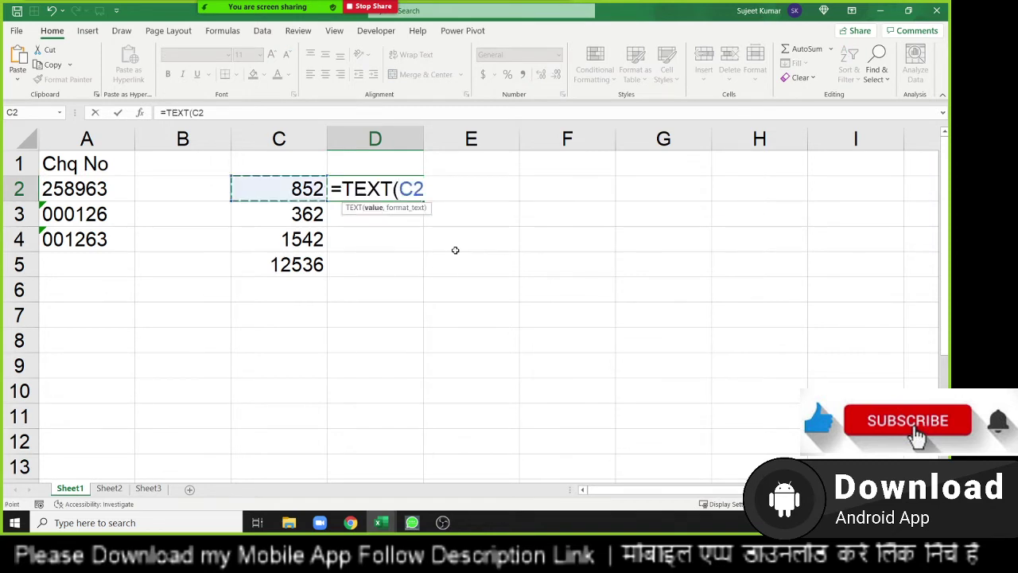
text(,")
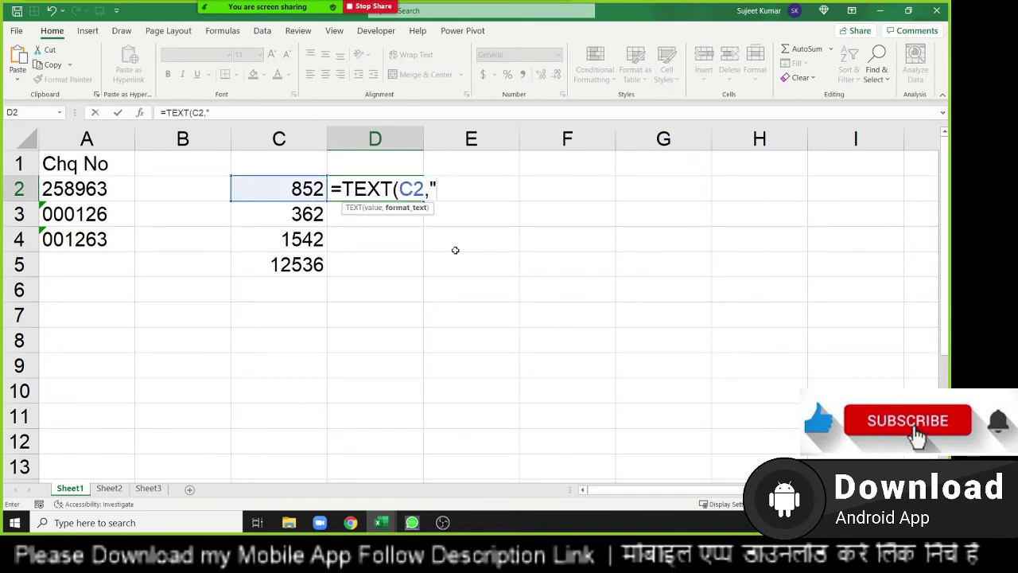
text(000)
text(000)
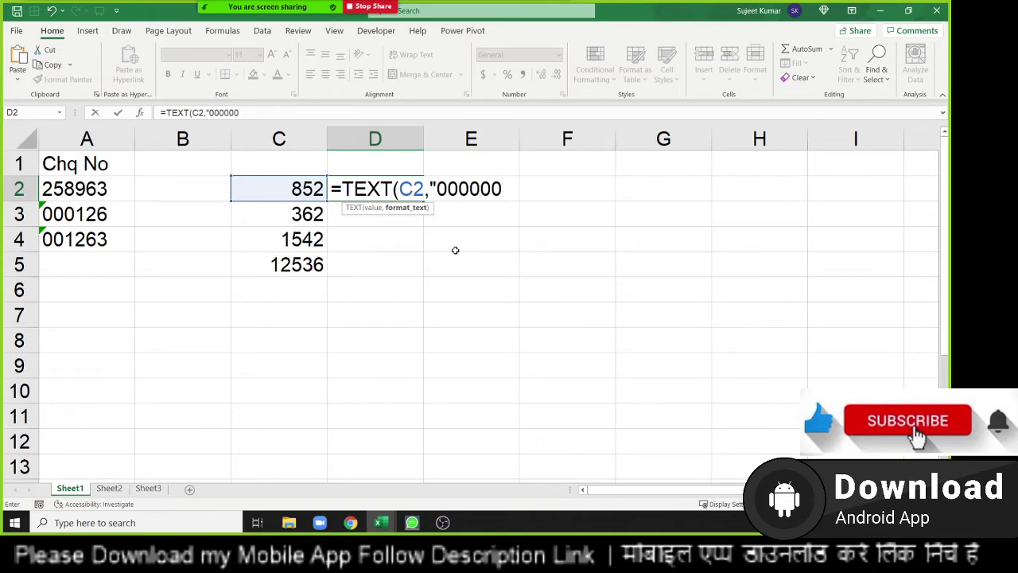
text("))
key(Return)
Step: Fill the TEXT formula down D2:D5 with Ctrl+D
key(Up)
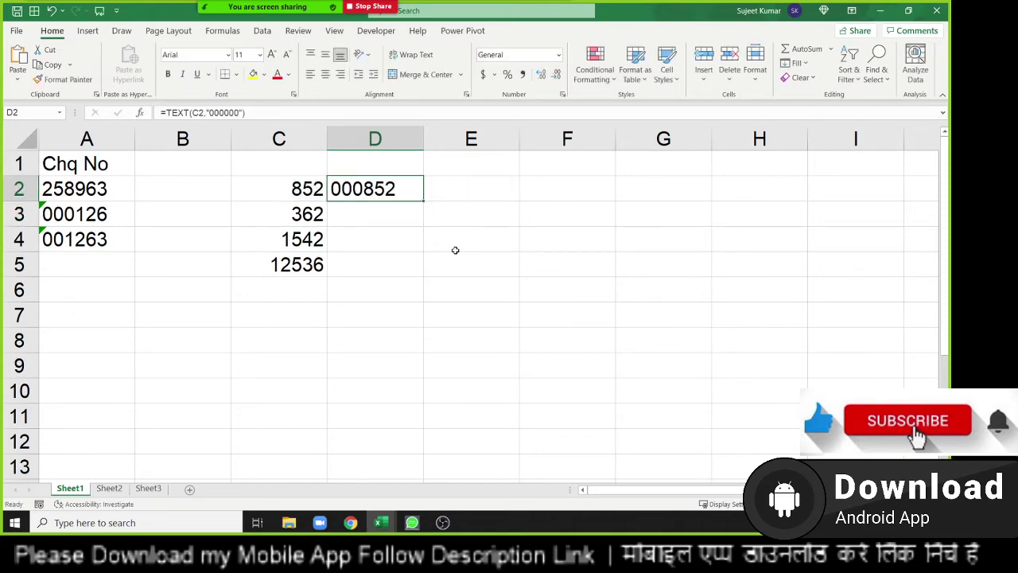
key(shift+Down)
key(shift+Down)
key(shift+Down)
key(ctrl+d)
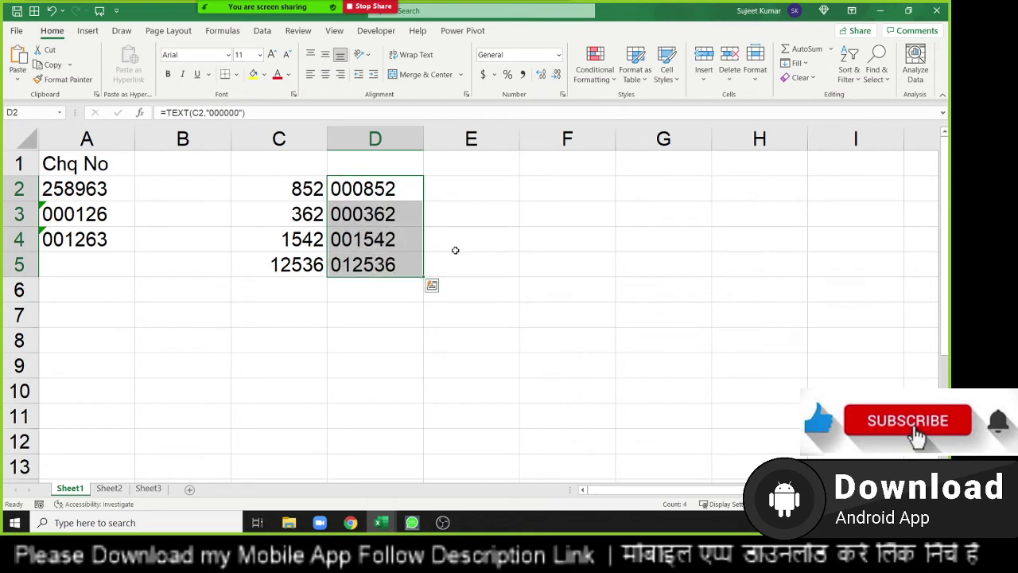
key(Right)
key(Right)
key(Down)
Step: Type '000362 in F3 and add =D3=F3 in E4, which returns TRUE
text(')
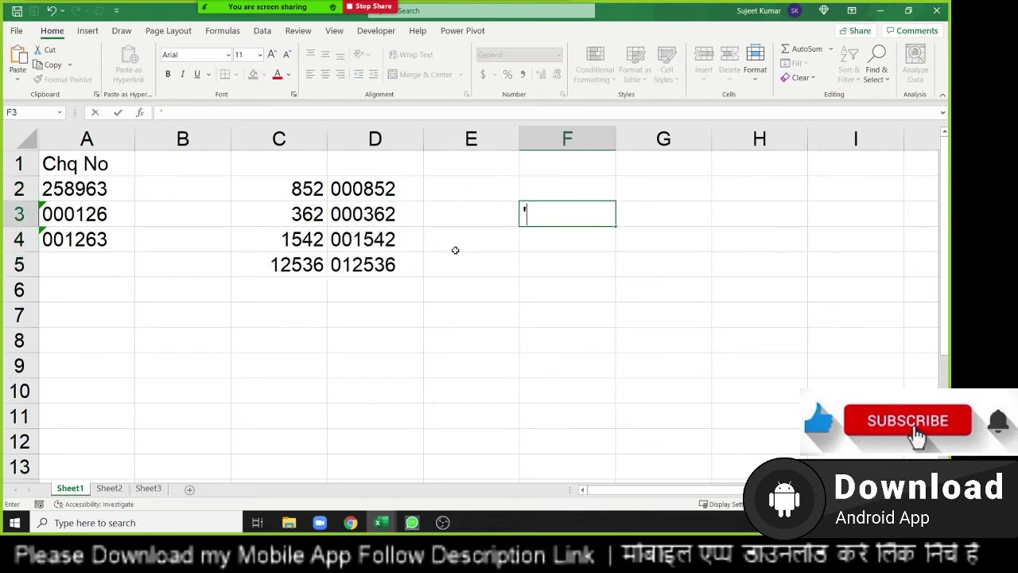
text(000)
text(362)
key(Return)
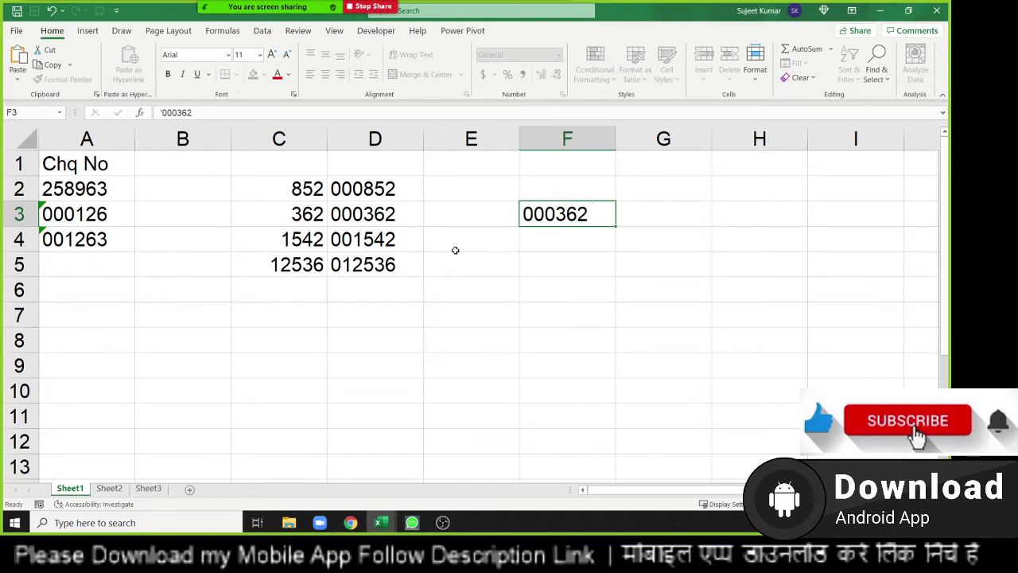
click(455, 250)
text(=)
key(Left)
key(Up)
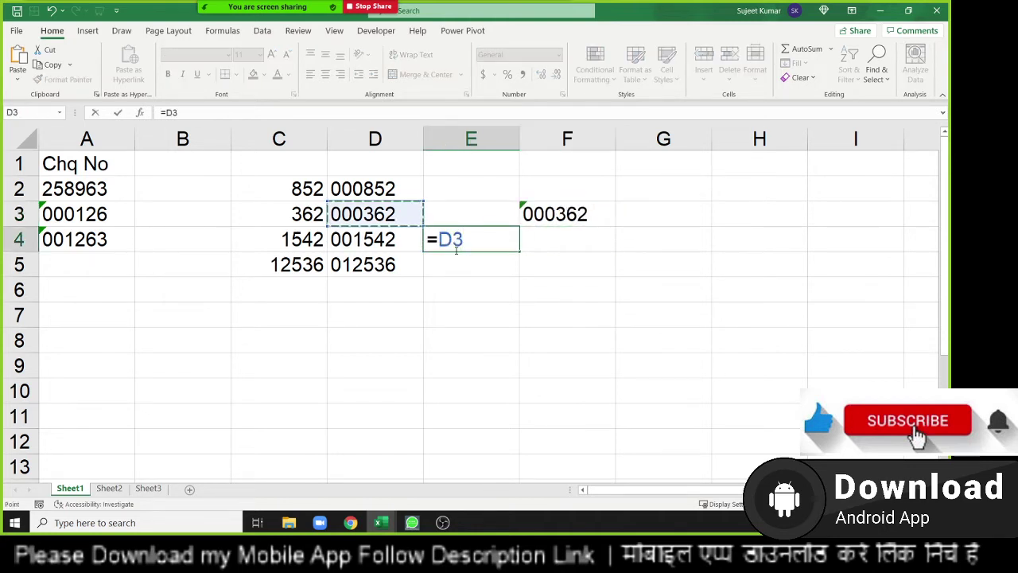
text(=)
key(Right)
key(Up)
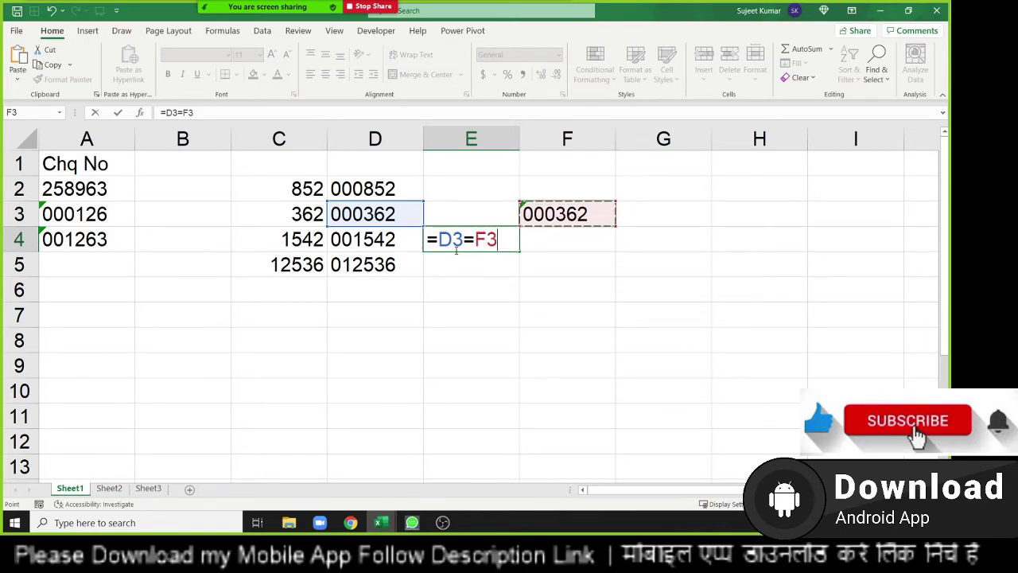
key(Return)
click(456, 252)
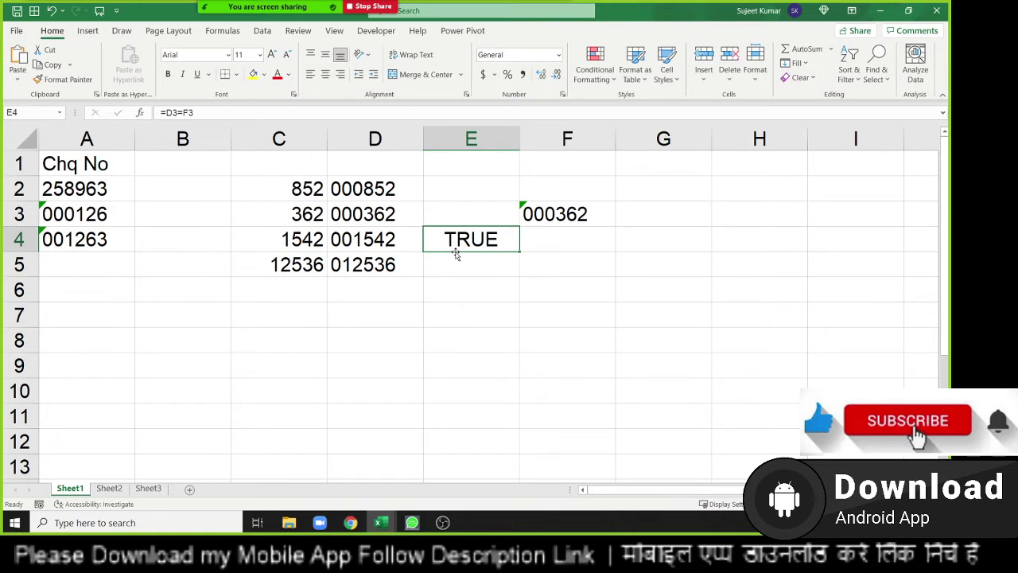
Step: Check F3's text and E4's formula, then select E1:F5
click(538, 211)
click(479, 247)
click(445, 275)
drag(461, 168, 568, 268)
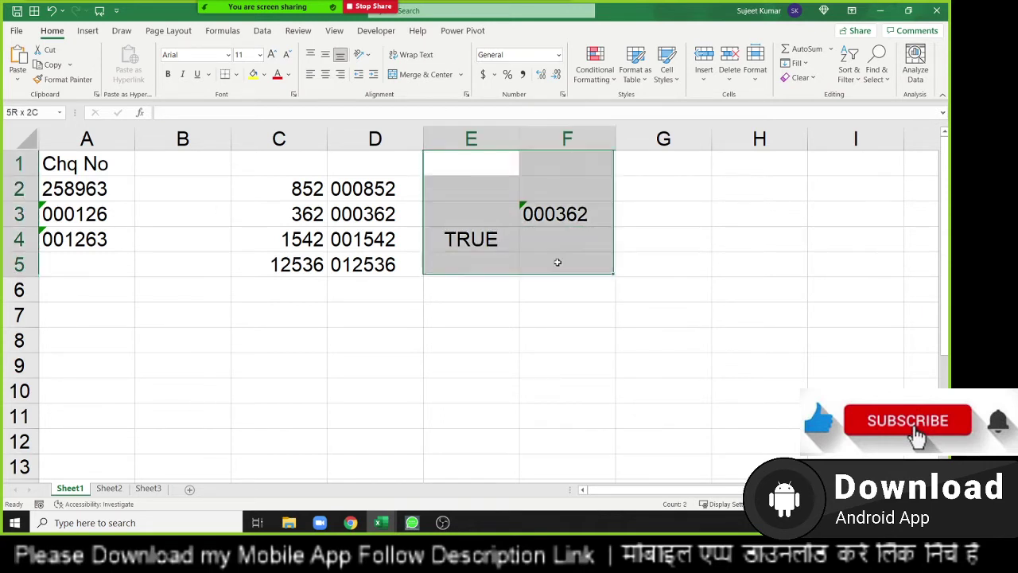
Step: Clear E1:F5 and put the heading 'Mobile' in E1
key(Delete)
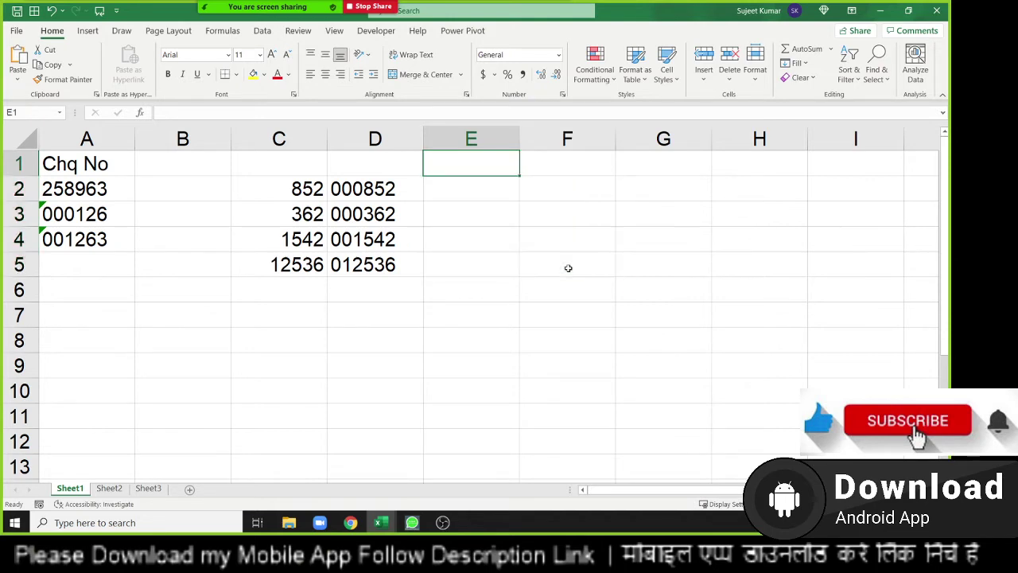
text(Mobil)
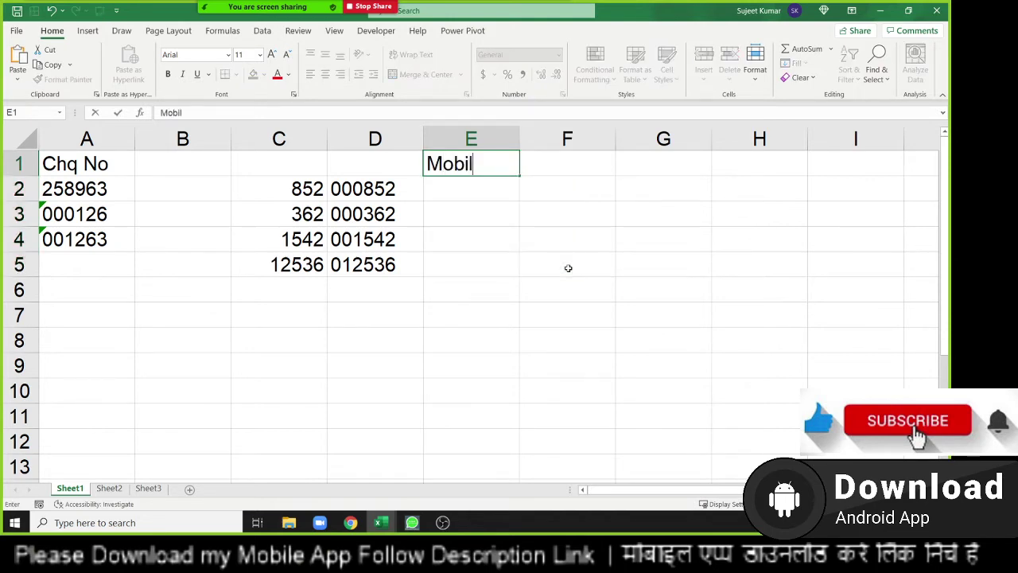
text(e)
key(Return)
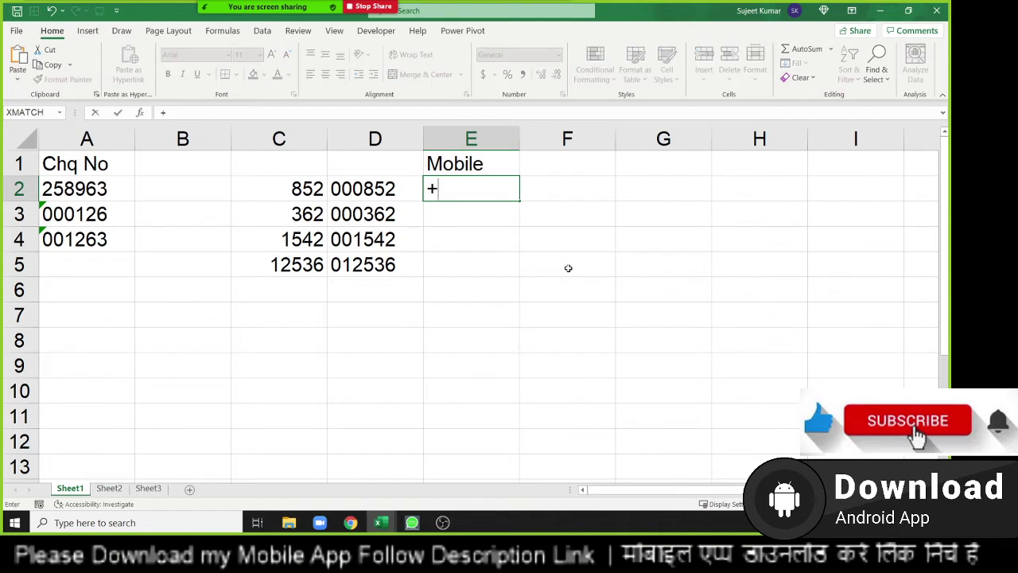
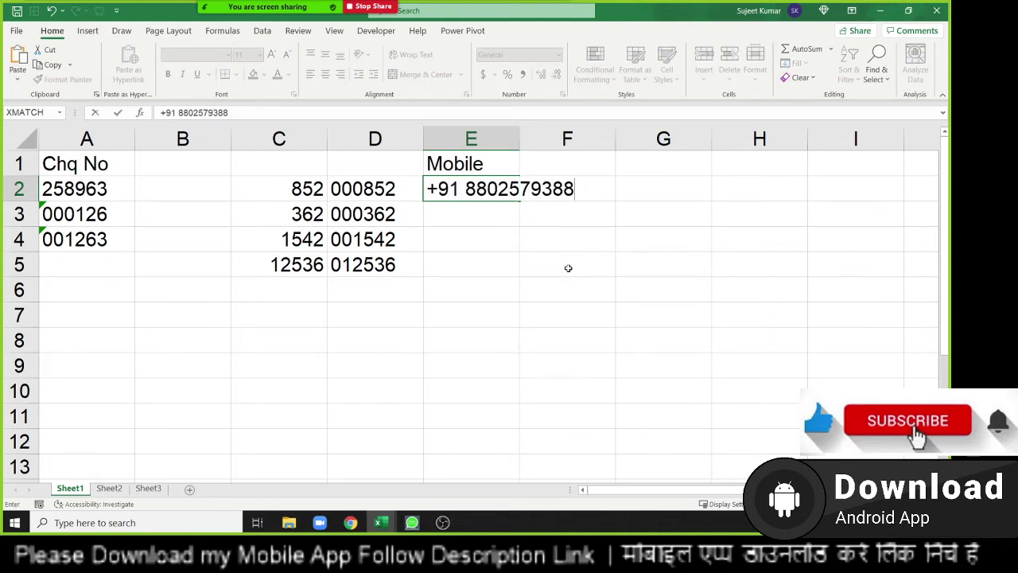
Step: Enter a +91 mobile number in E2 and accept Excel's suggested correction
key(Return)
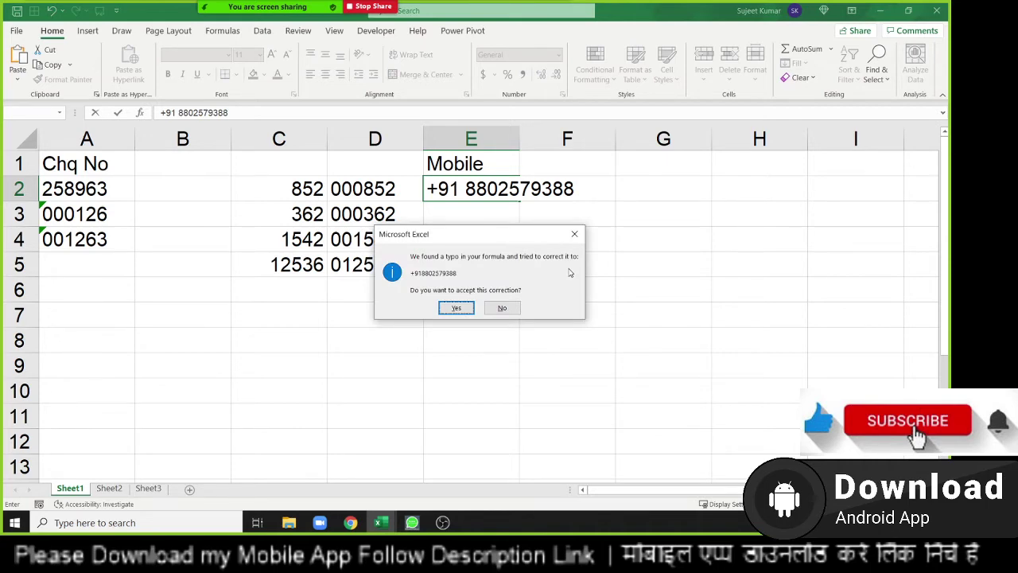
key(Return)
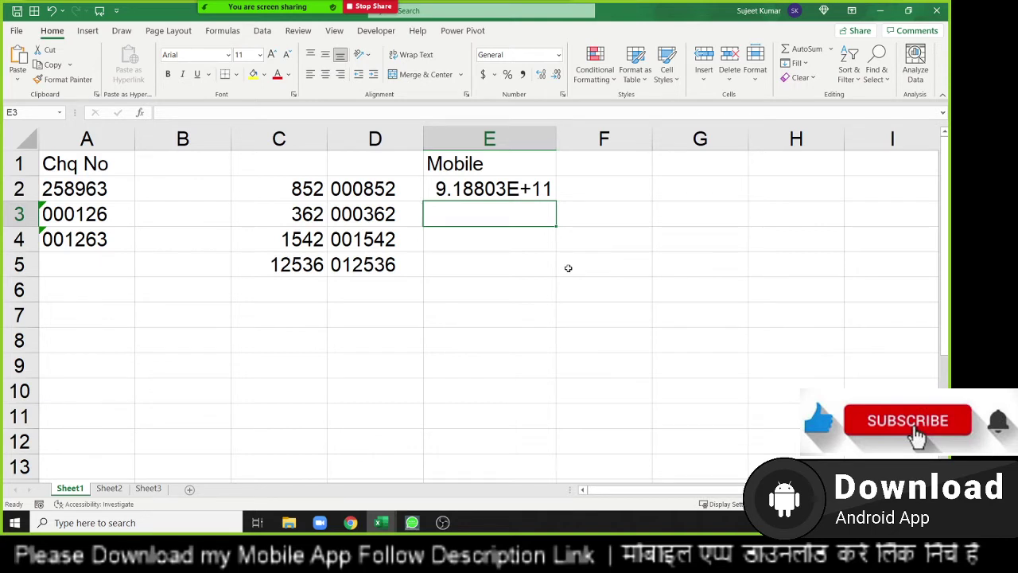
Step: Try referencing E2 from E3, cancel, and delete the mangled number in E2
key(Up)
key(Down)
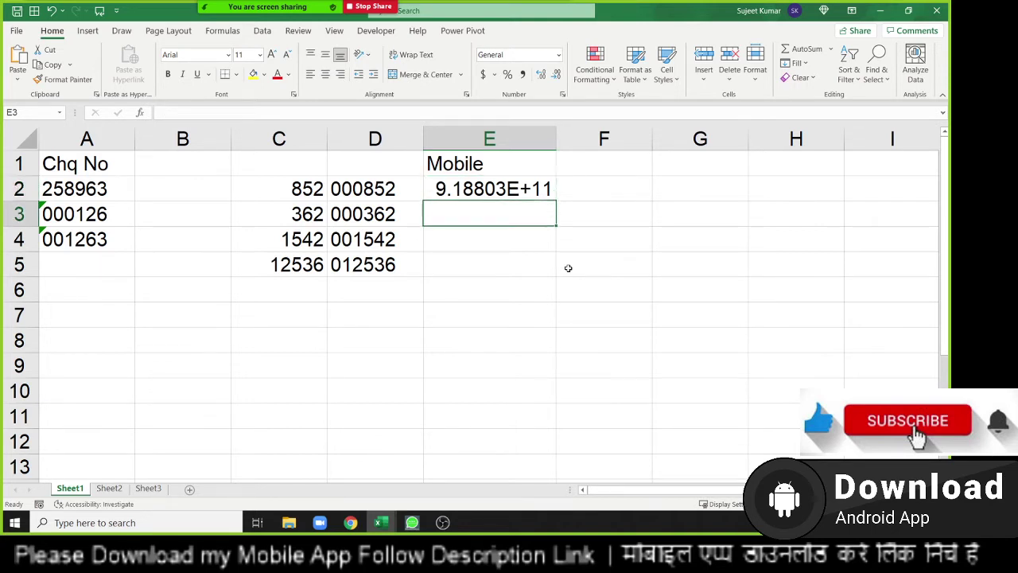
text(=)
key(Up)
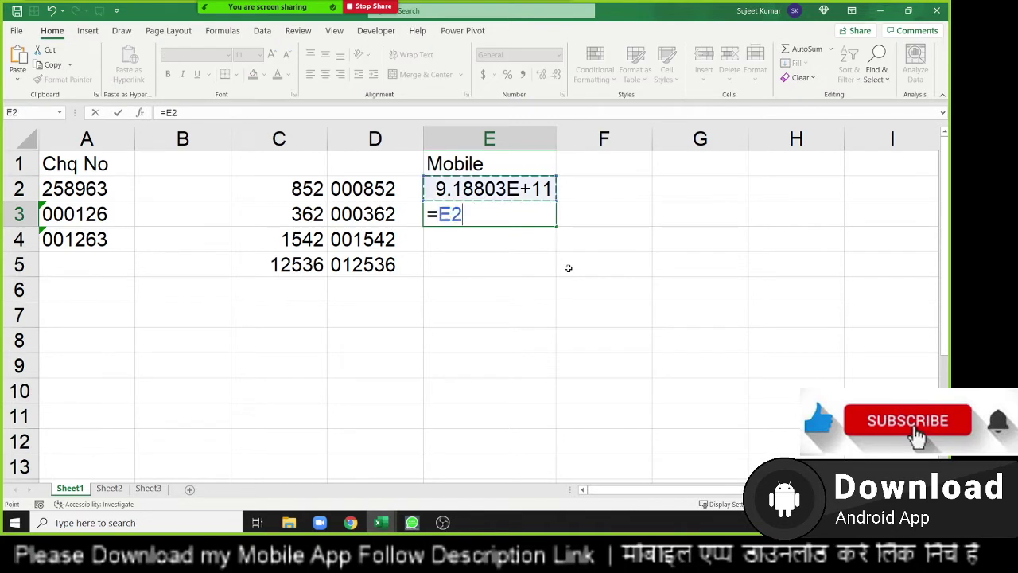
key(Escape)
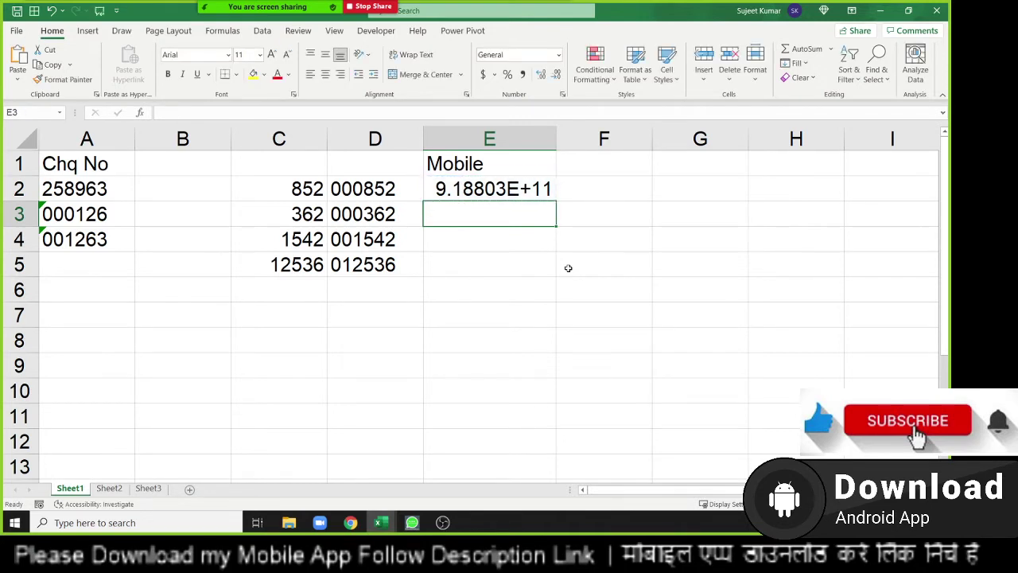
text(+)
key(Up)
key(Escape)
key(Up)
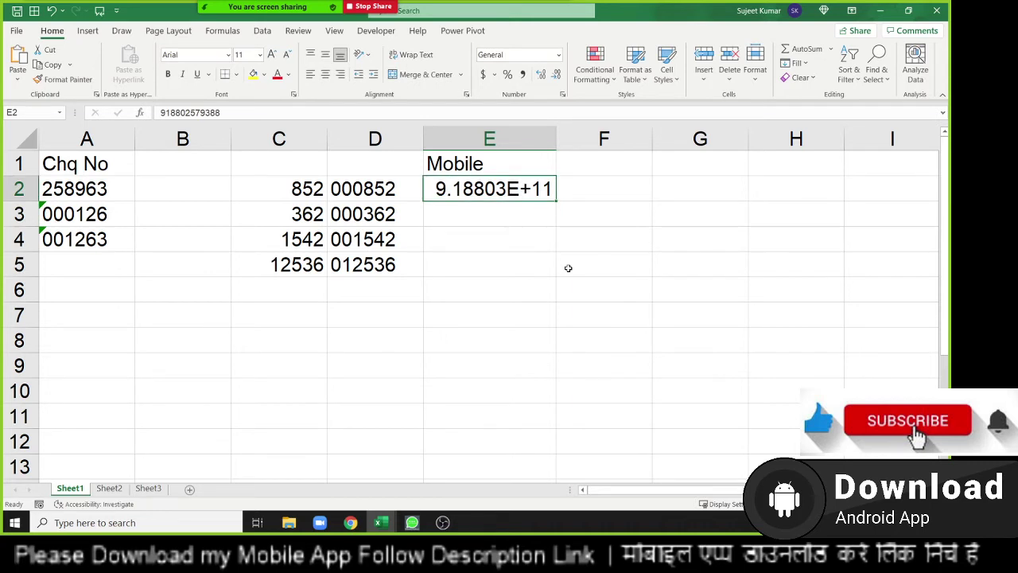
key(Delete)
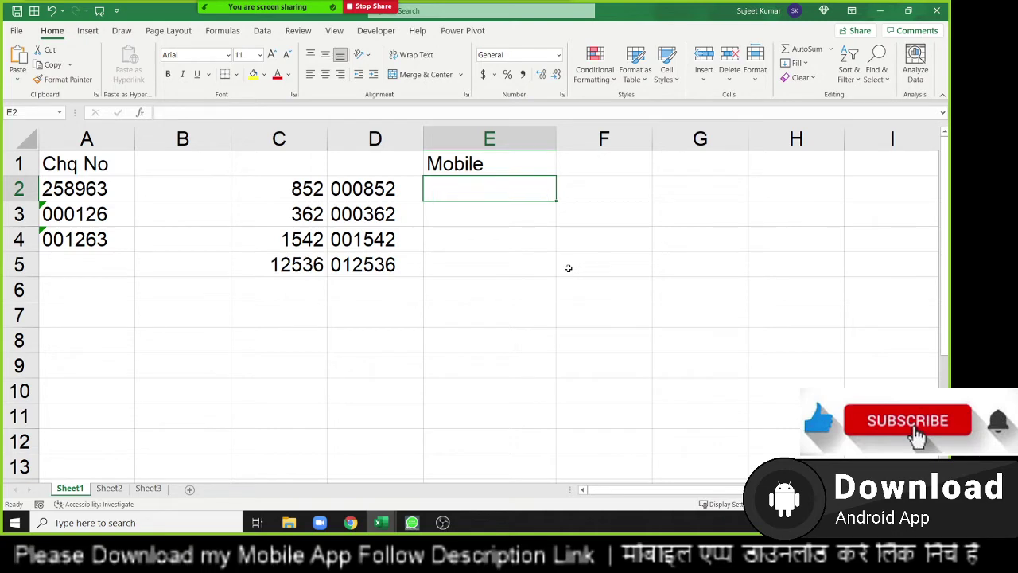
key(shift+Down)
key(shift+Down)
key(shift+Down)
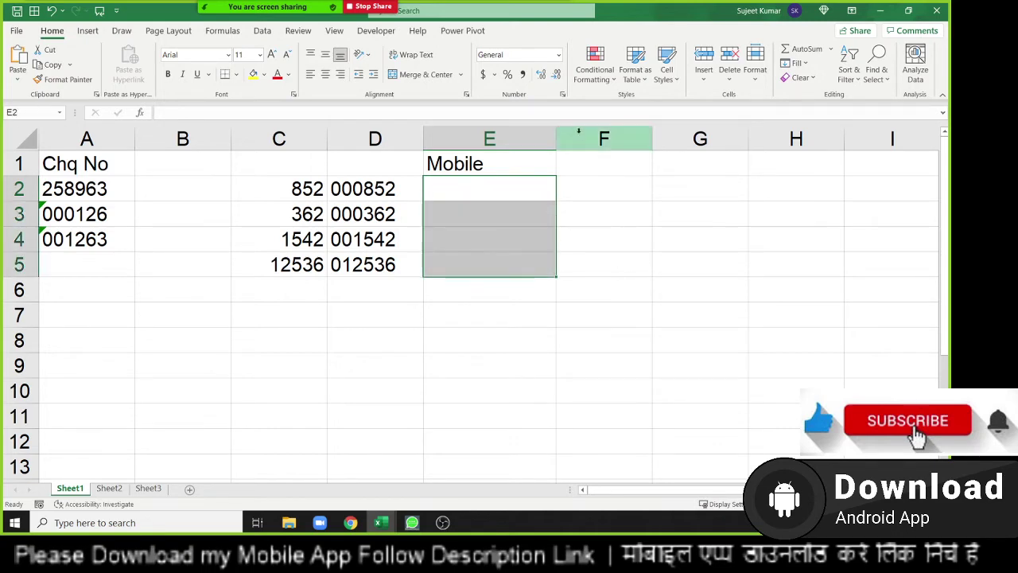
click(563, 95)
click(412, 280)
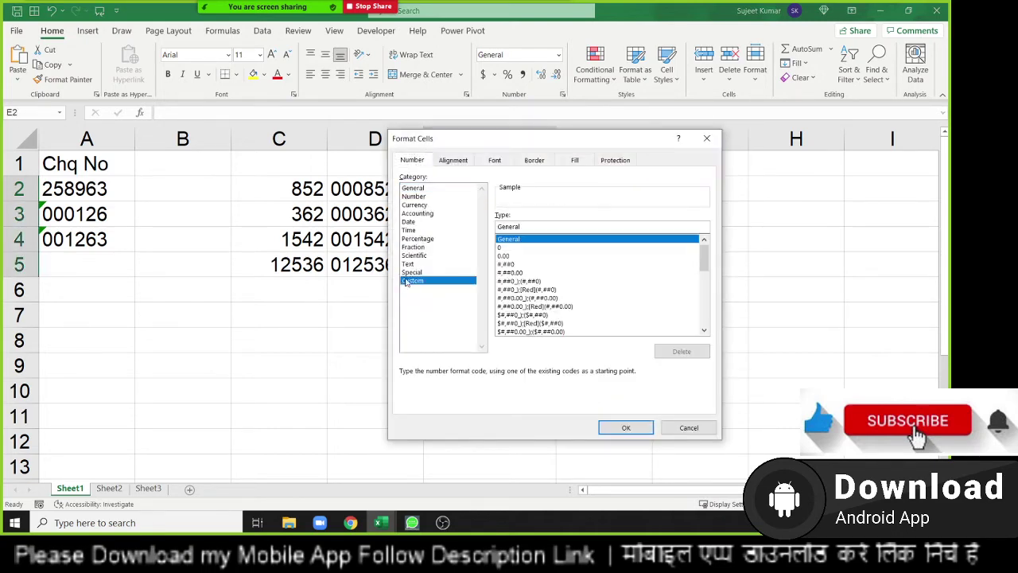
double_click(510, 227)
text(+91)
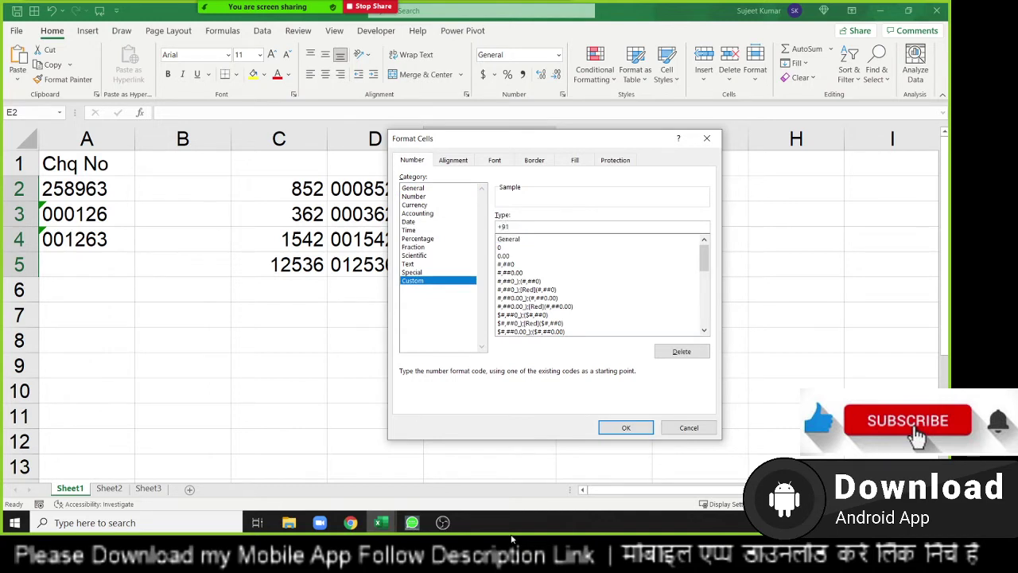
text( 0000)
text(00000)
text(0)
key(Return)
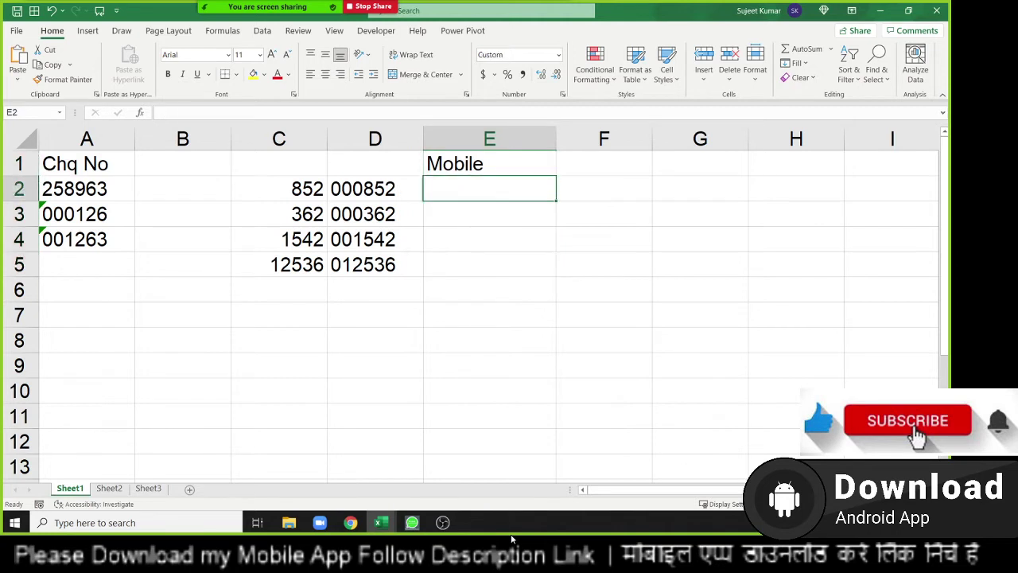
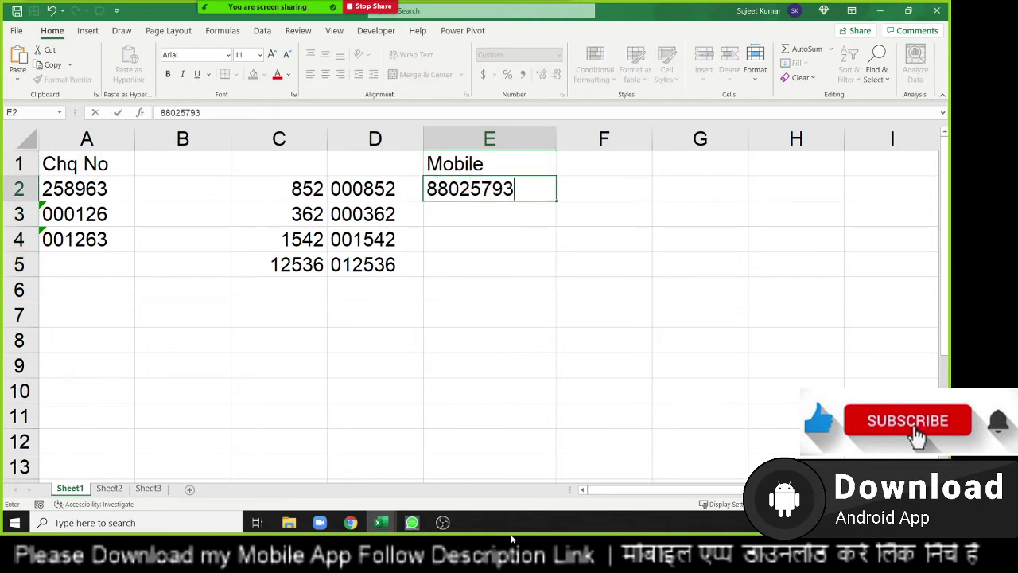
Step: Type the ten-digit mobile number into E2 so it displays with the +91 prefix
key(Return)
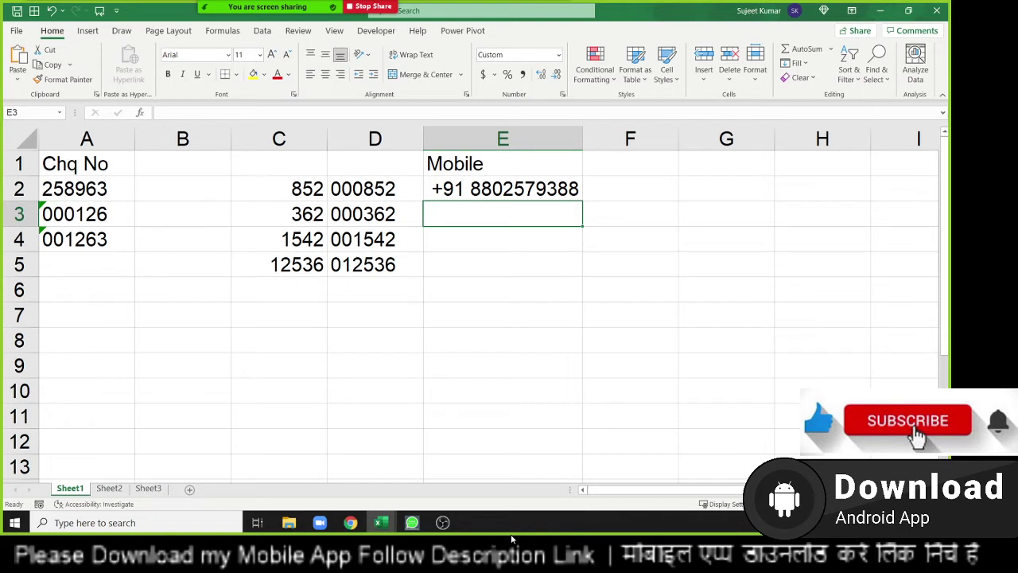
key(Up)
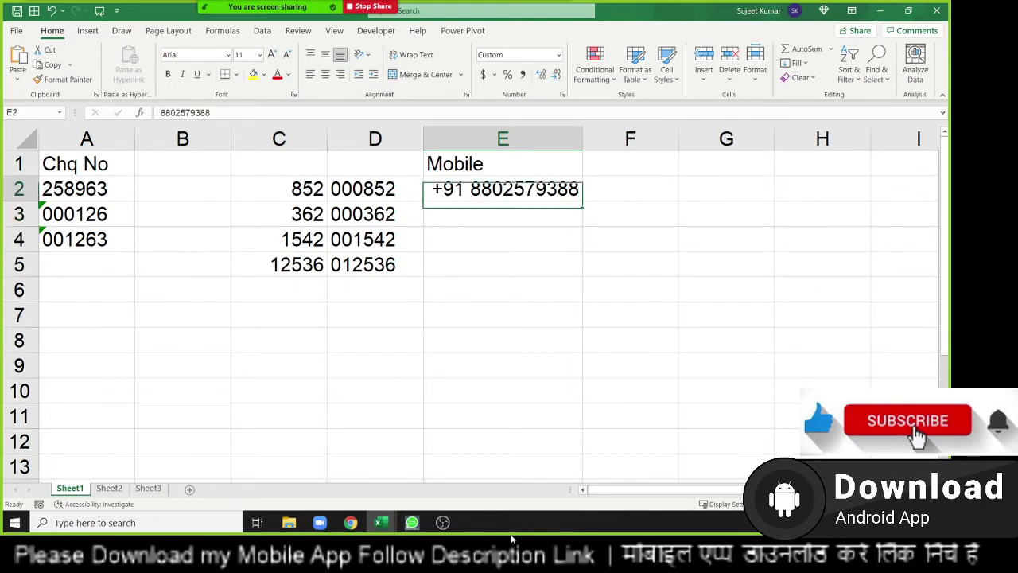
key(Down)
key(Down)
key(Down)
key(Down)
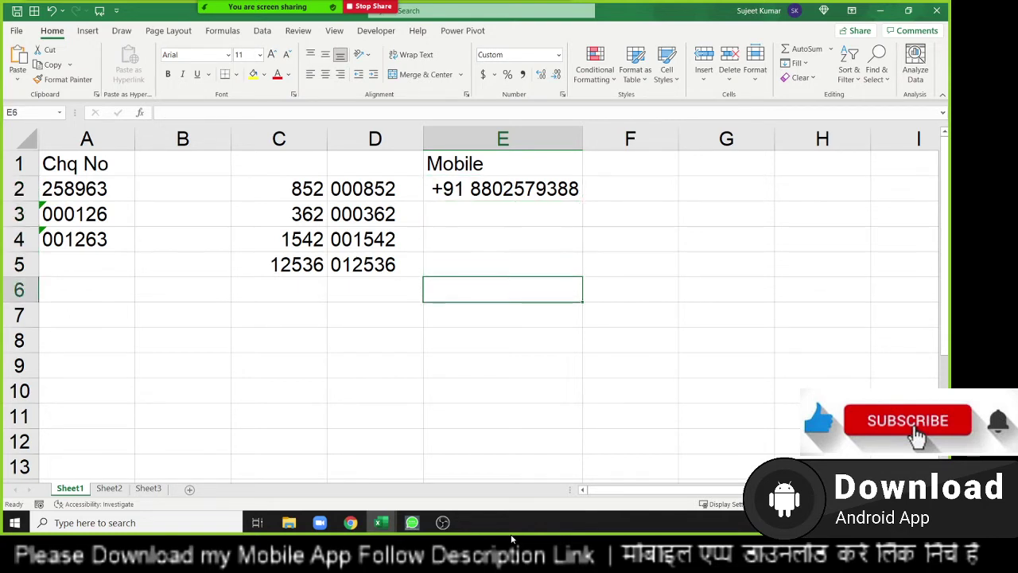
Step: Add the heading 'ID' in F1
key(Up)
key(Up)
key(Up)
key(Up)
key(Right)
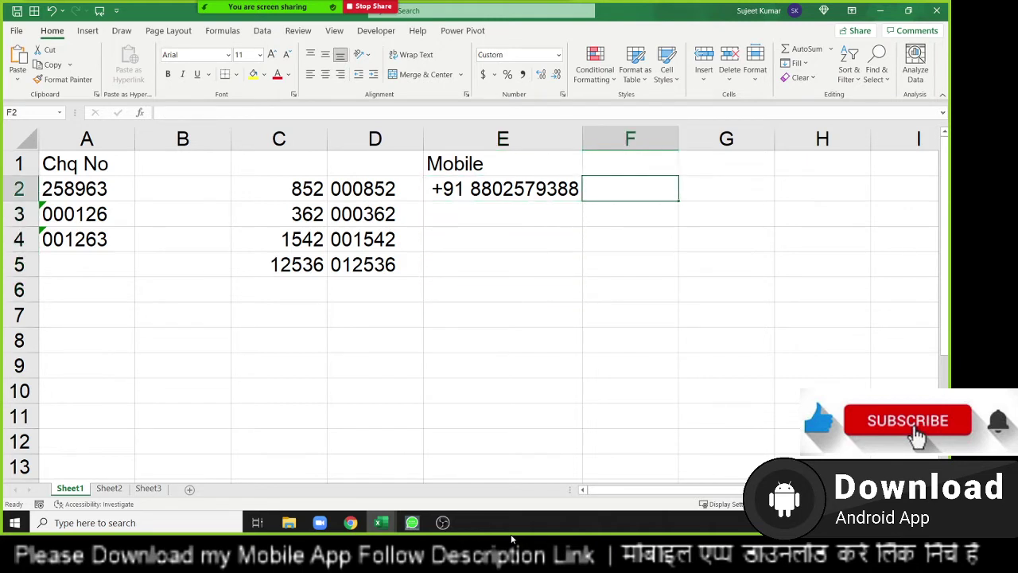
key(Up)
text(ID)
key(Return)
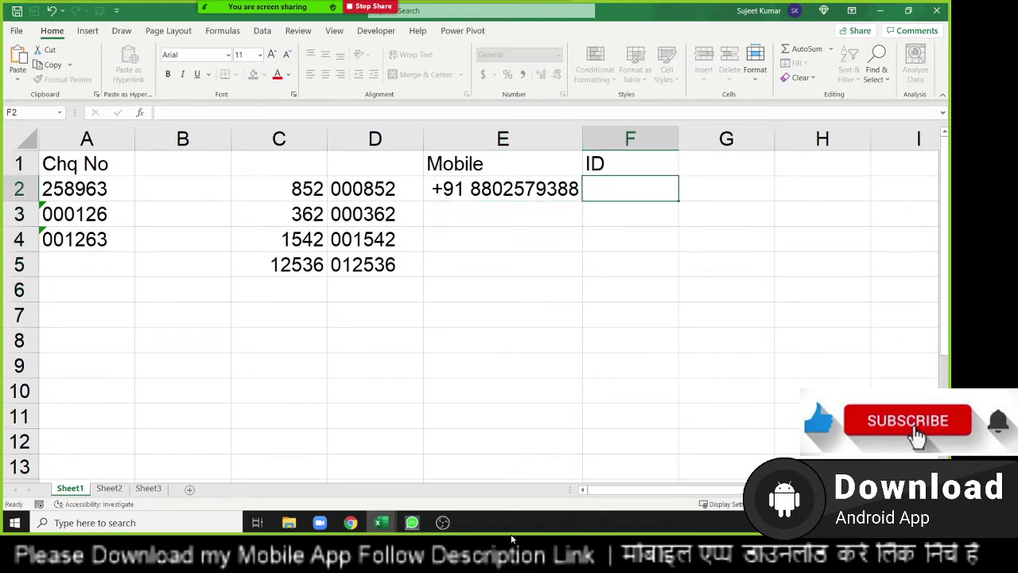
Step: Give F2:F5 the custom number format 000 - 000 - 000
key(shift+Down)
key(shift+Down)
key(shift+Down)
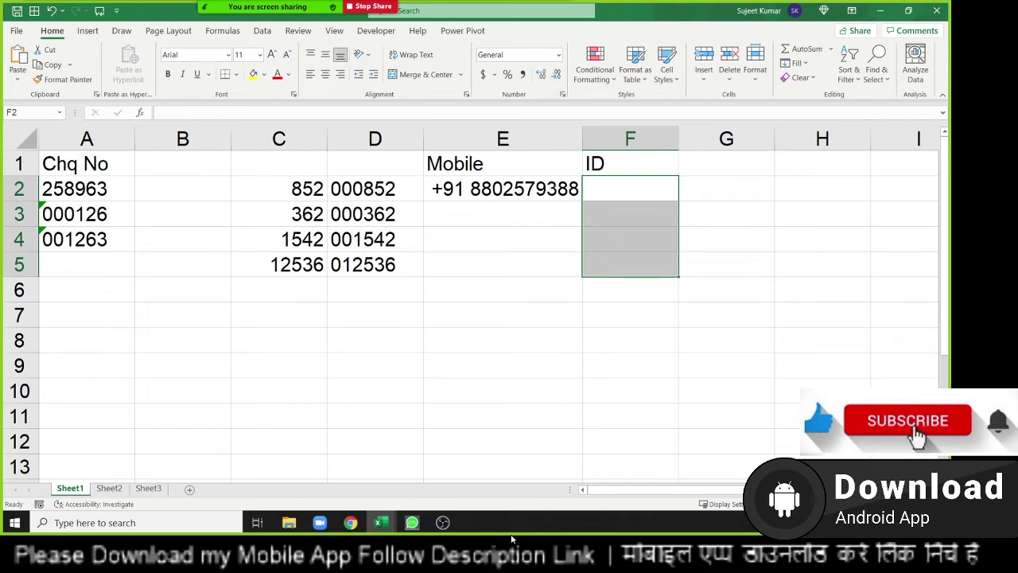
click(563, 94)
click(414, 280)
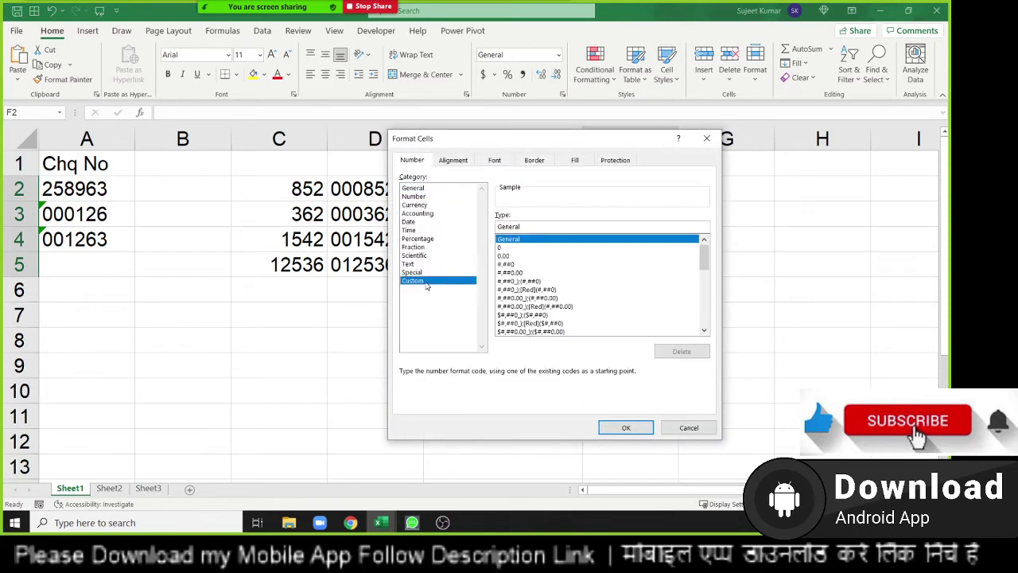
double_click(510, 227)
text(0)
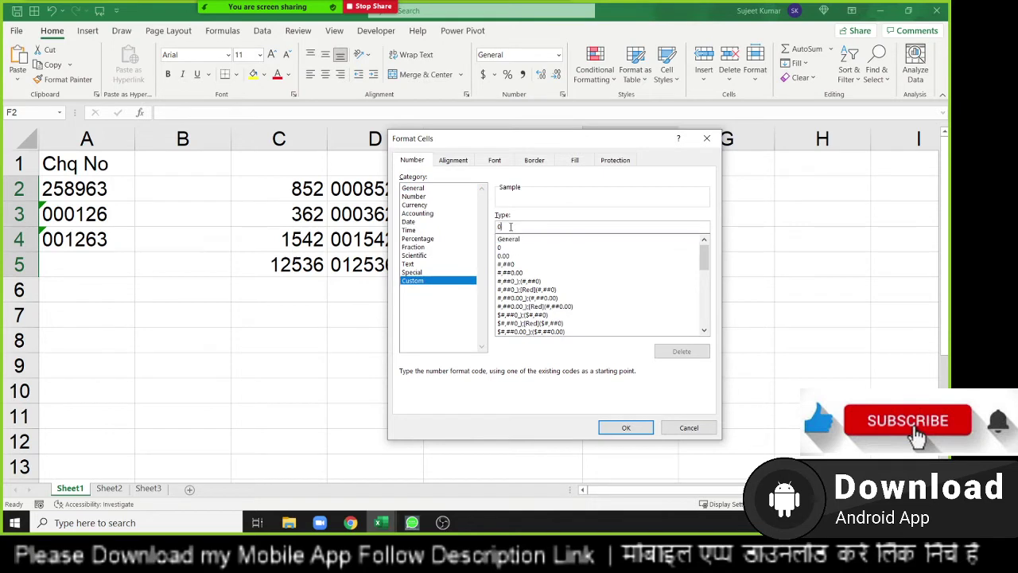
text(00 )
text(- 000 -)
text( 000)
click(626, 428)
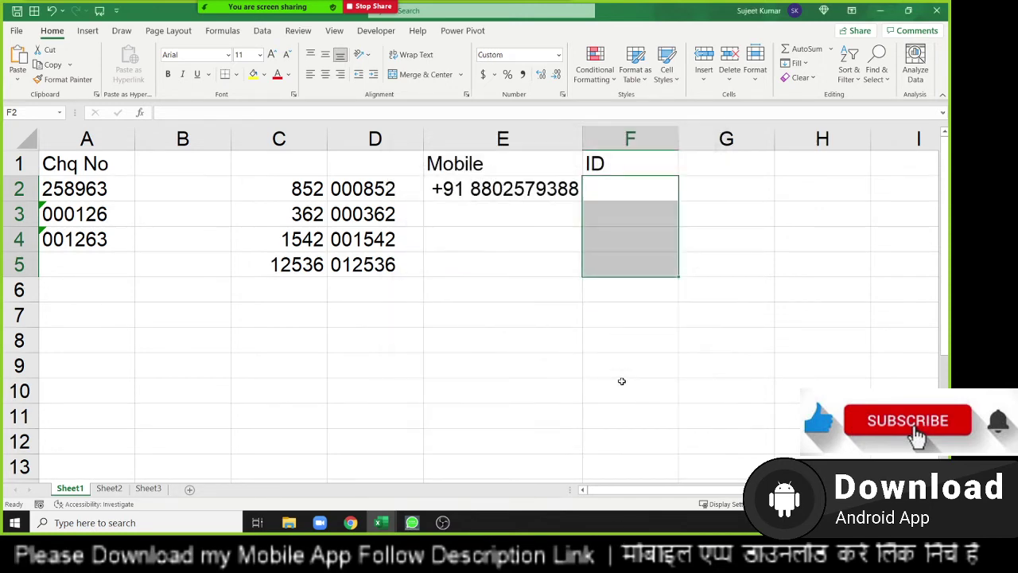
Step: Enter 123654789 in F2, displayed as 123 - 654 - 789
key(Up)
key(Down)
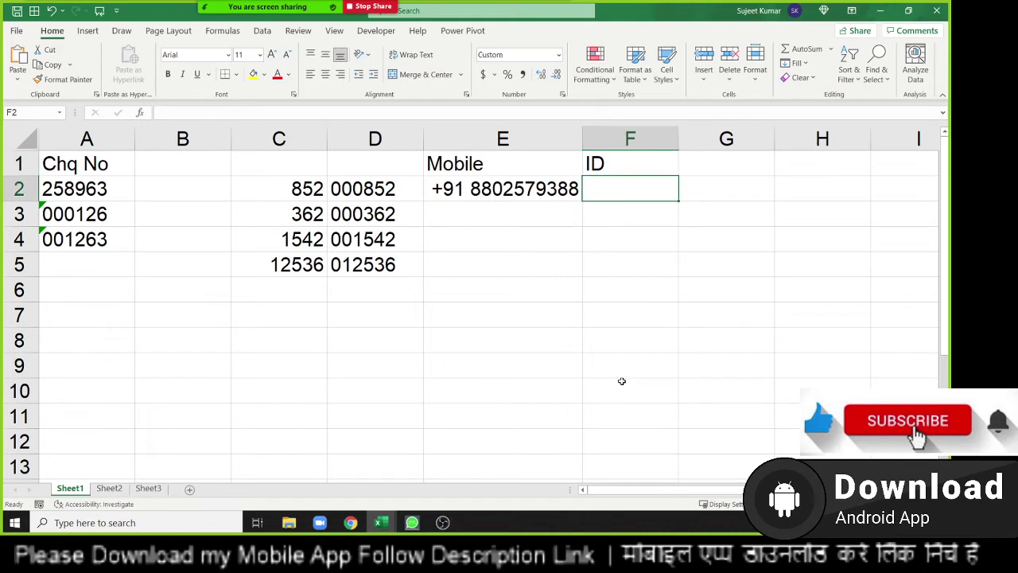
text(123654)
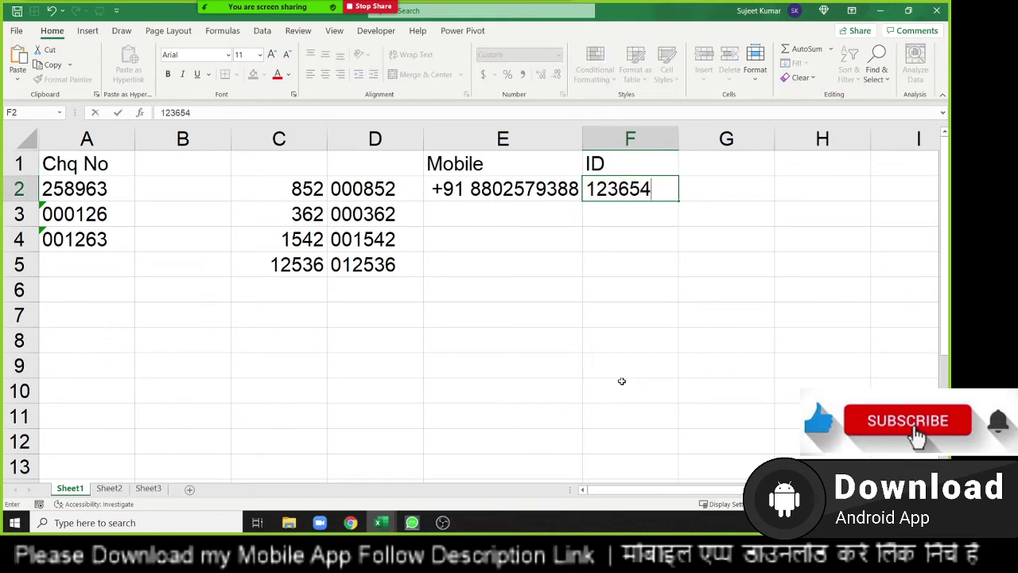
text(789)
key(Return)
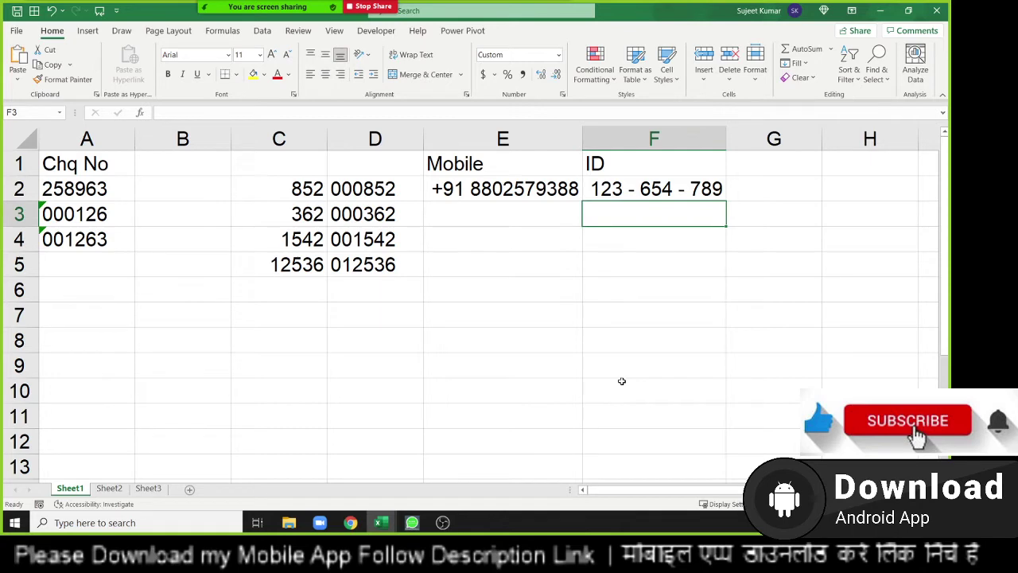
key(Right)
key(Right)
key(Right)
key(Right)
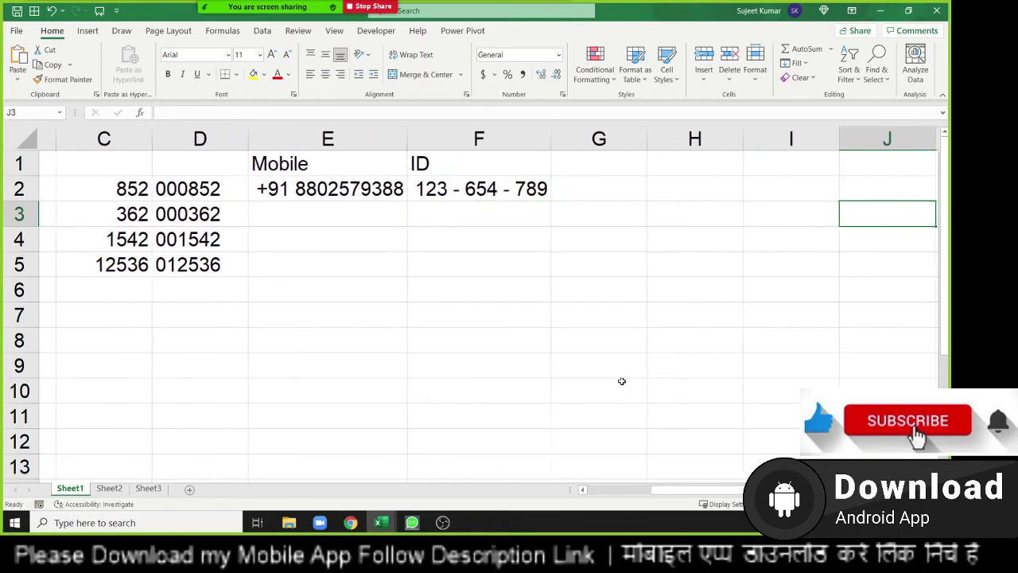
Step: Enter 4521 XXXX XXXX 8541 as plain text in cell G2
key(Left)
key(Left)
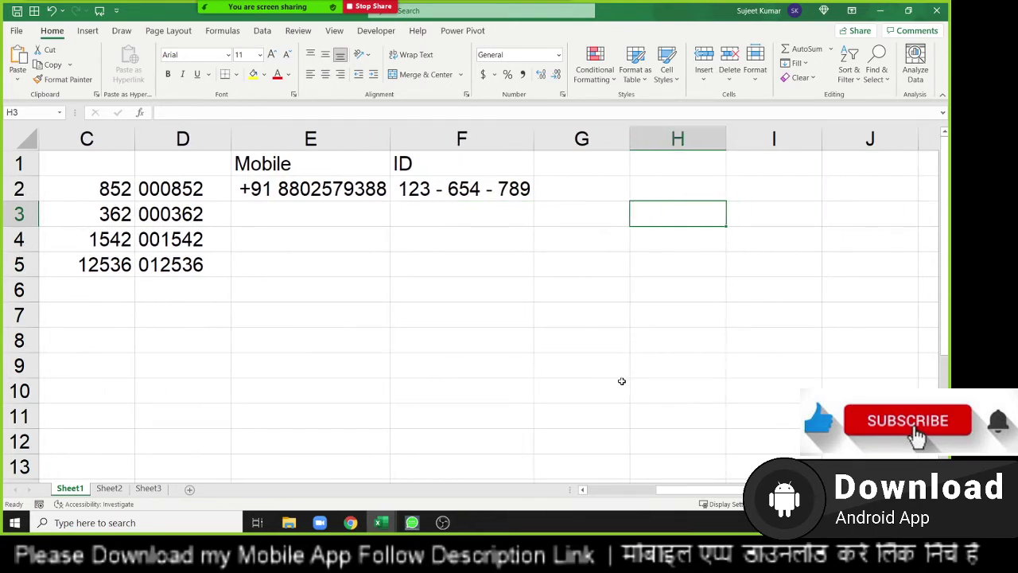
key(Up)
key(Left)
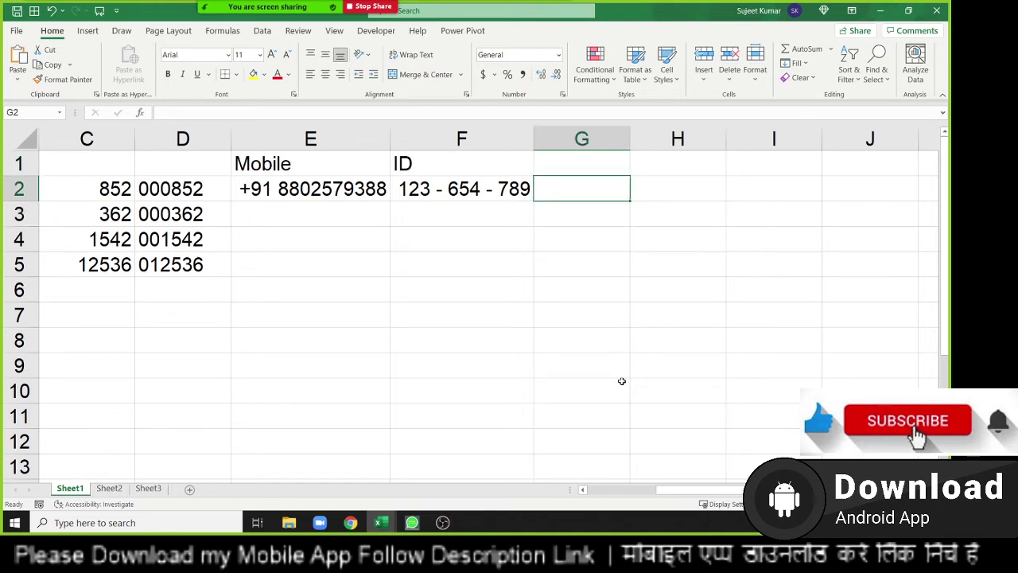
text(4521)
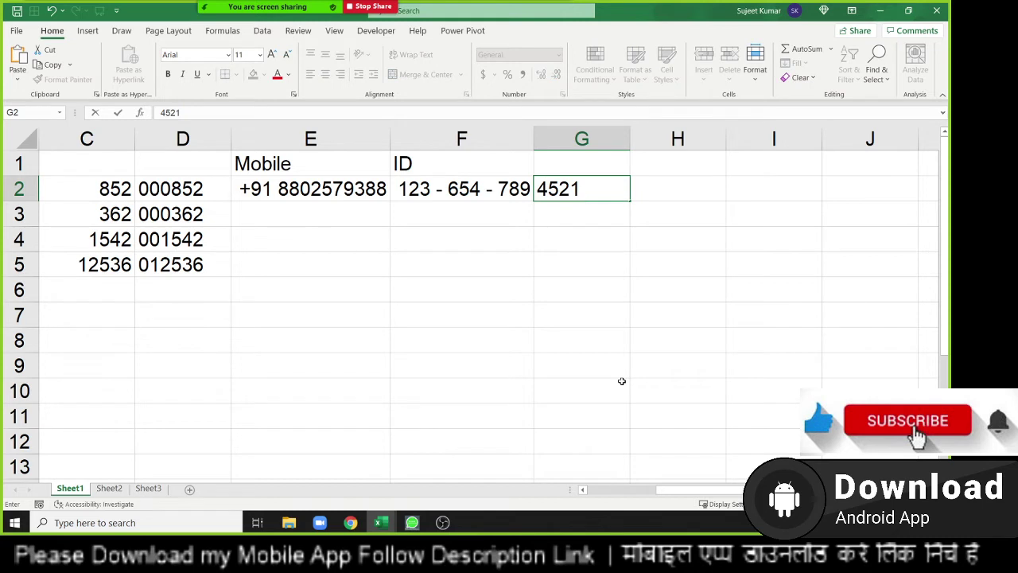
text( XXX)
text(X)
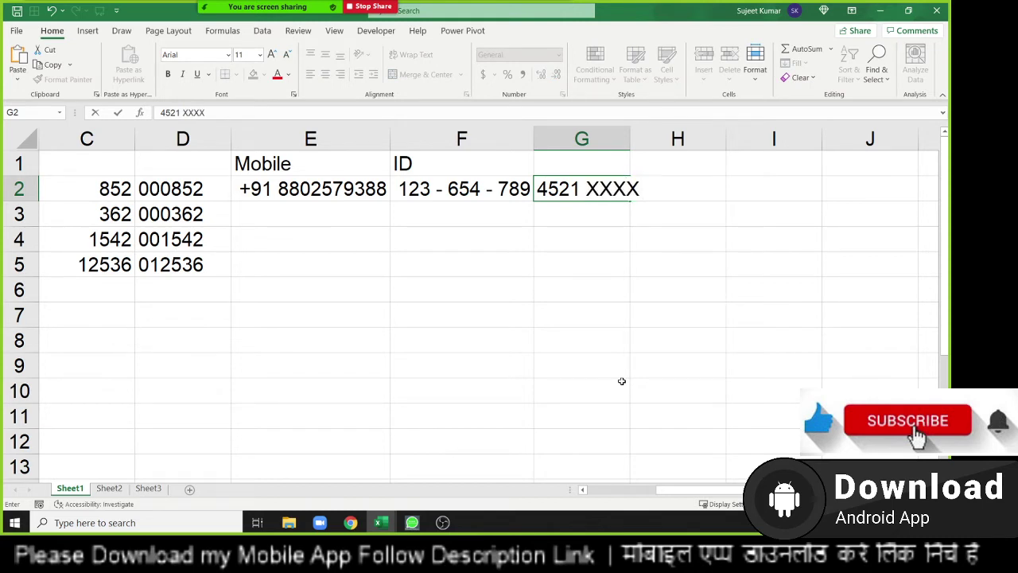
text( XXXX )
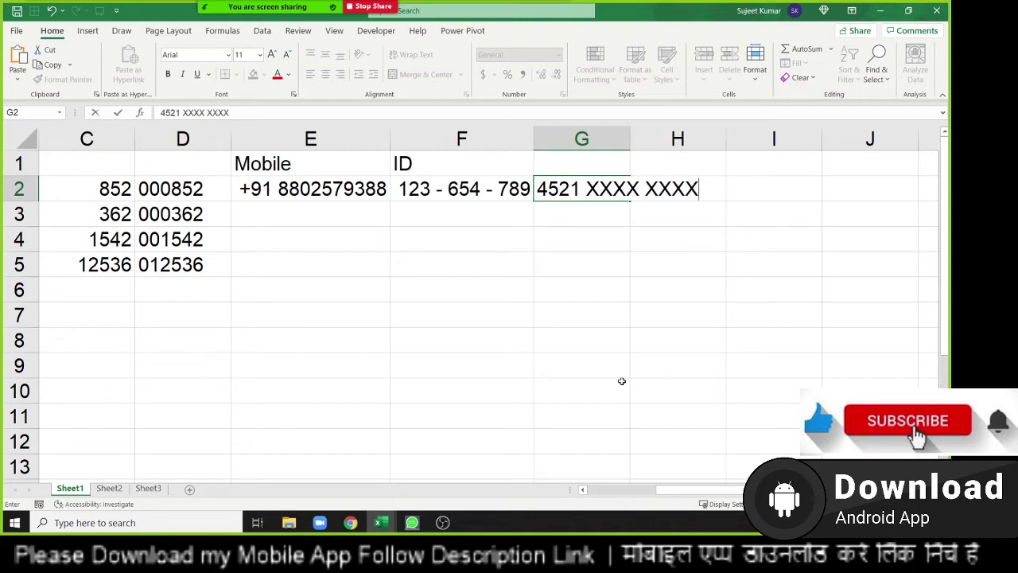
text(8541)
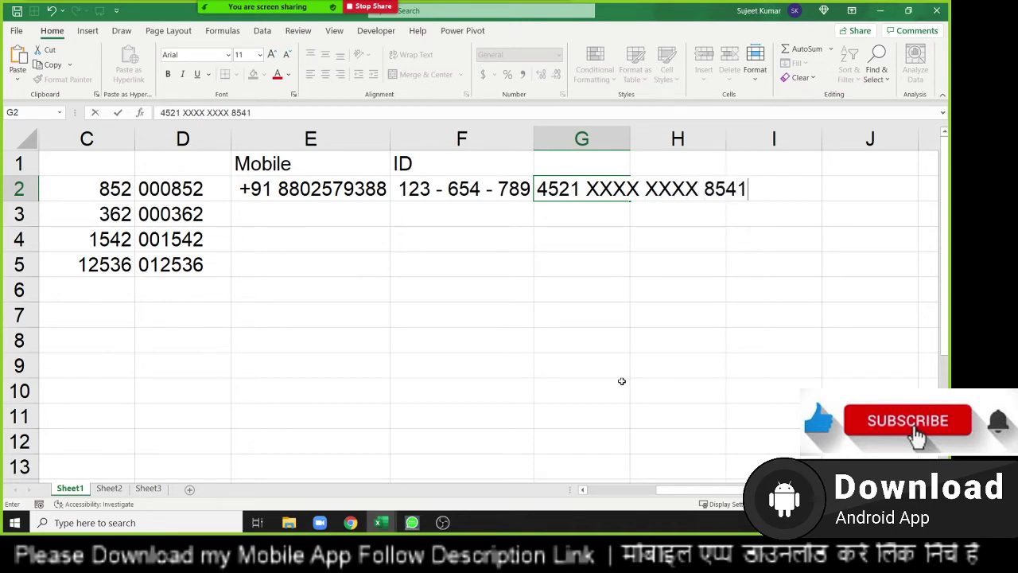
key(Return)
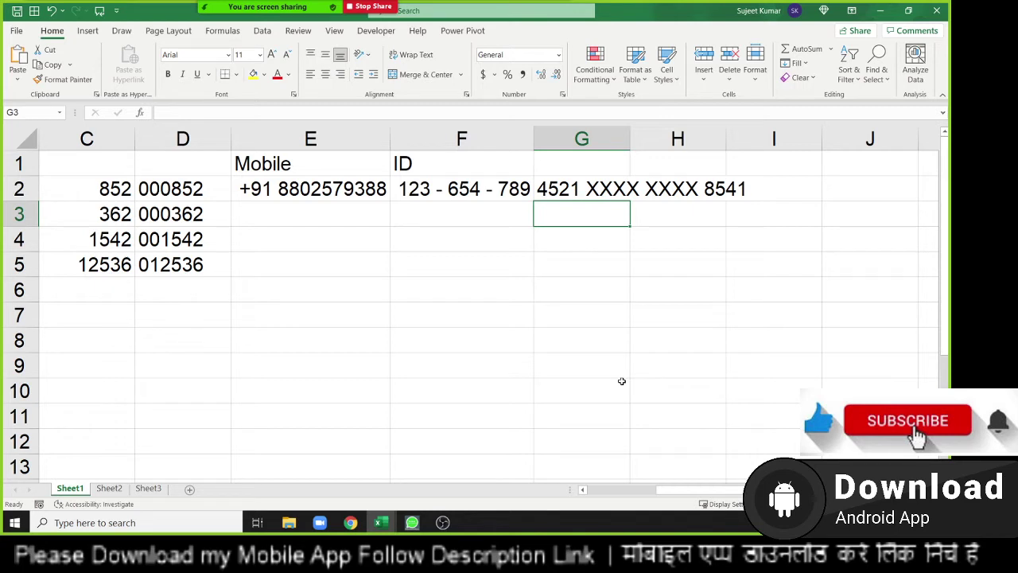
Step: Enter the number 785496321 in cell G3
key(Up)
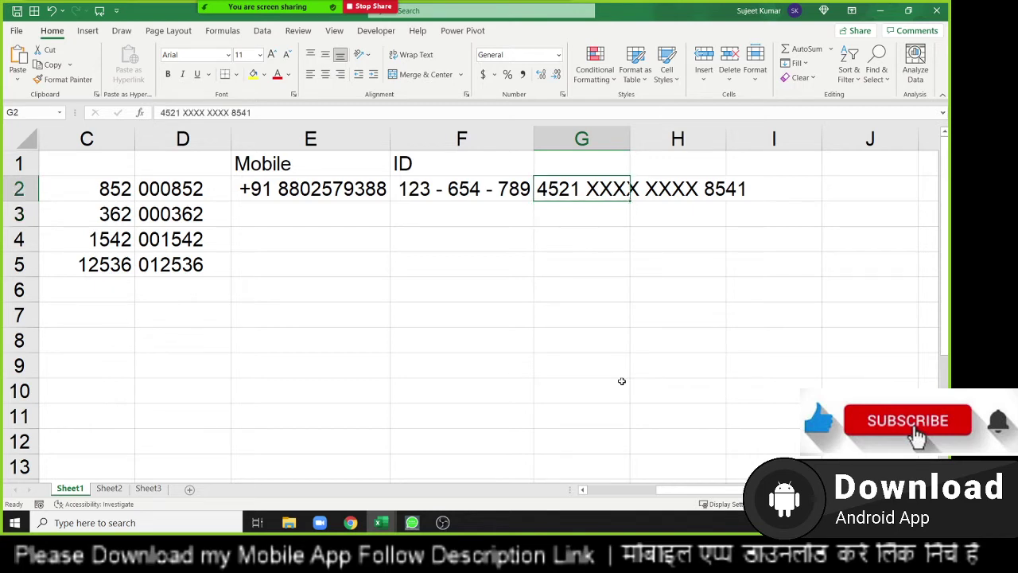
key(Down)
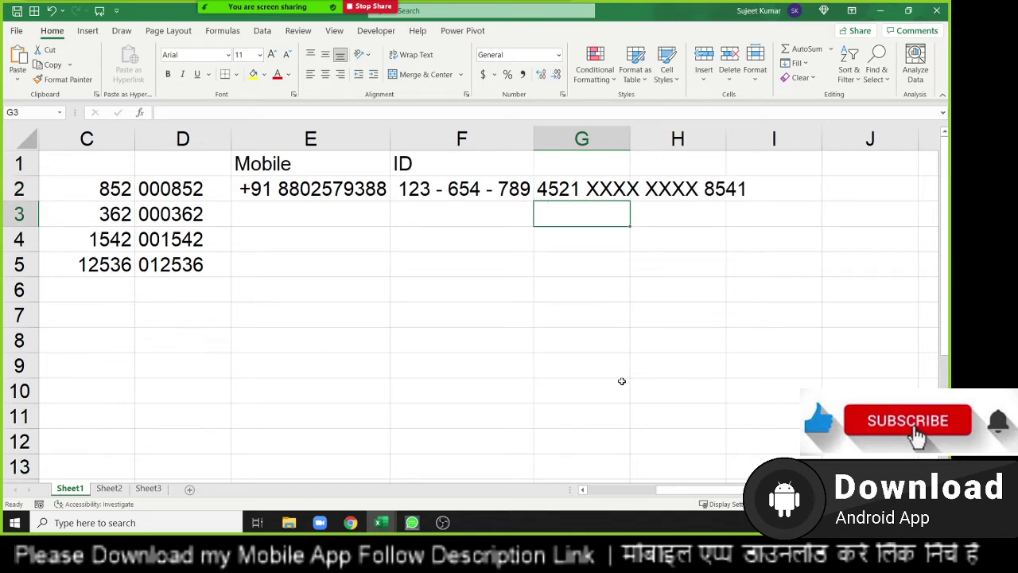
text(78549)
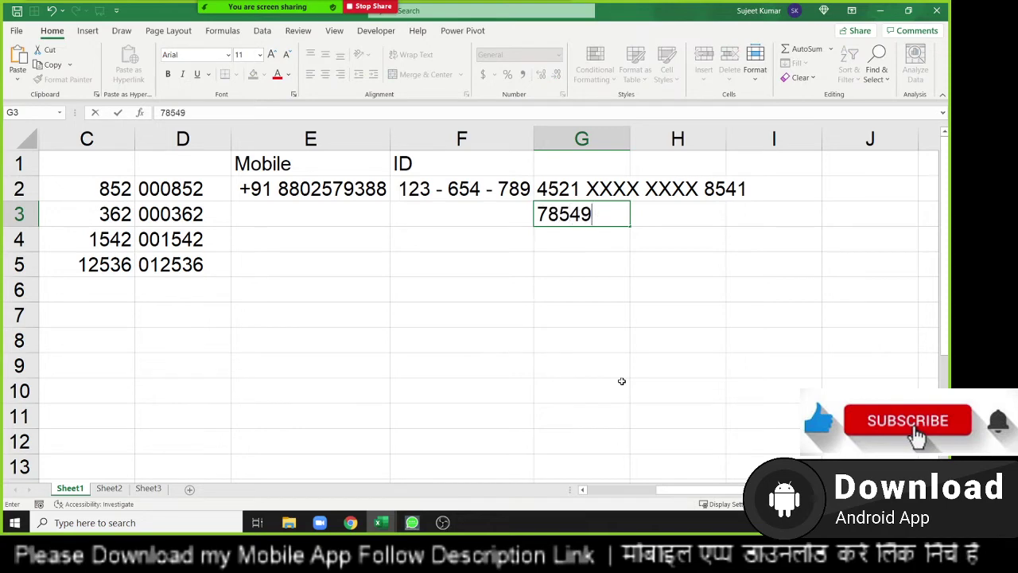
text(6321)
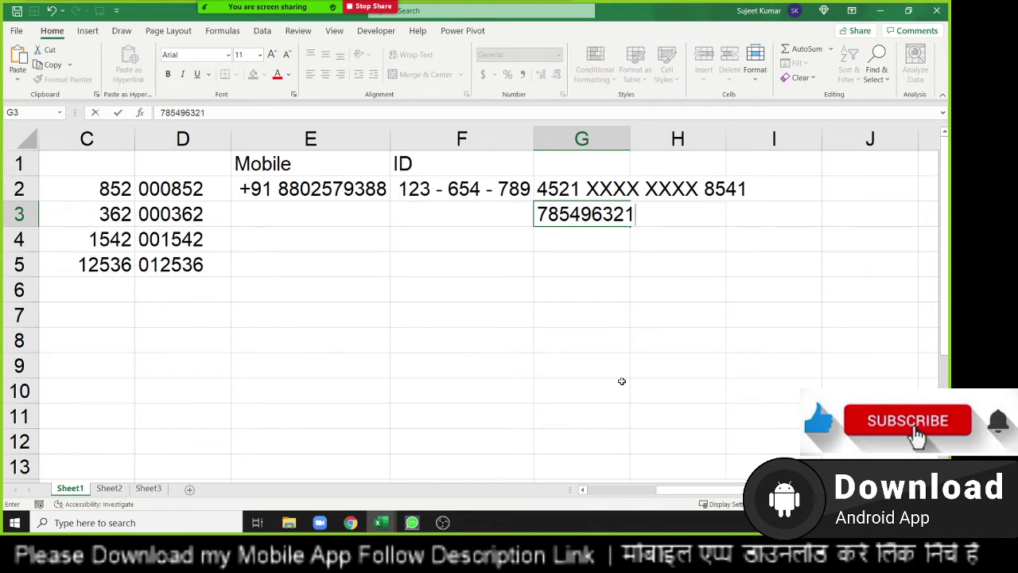
key(Return)
key(Up)
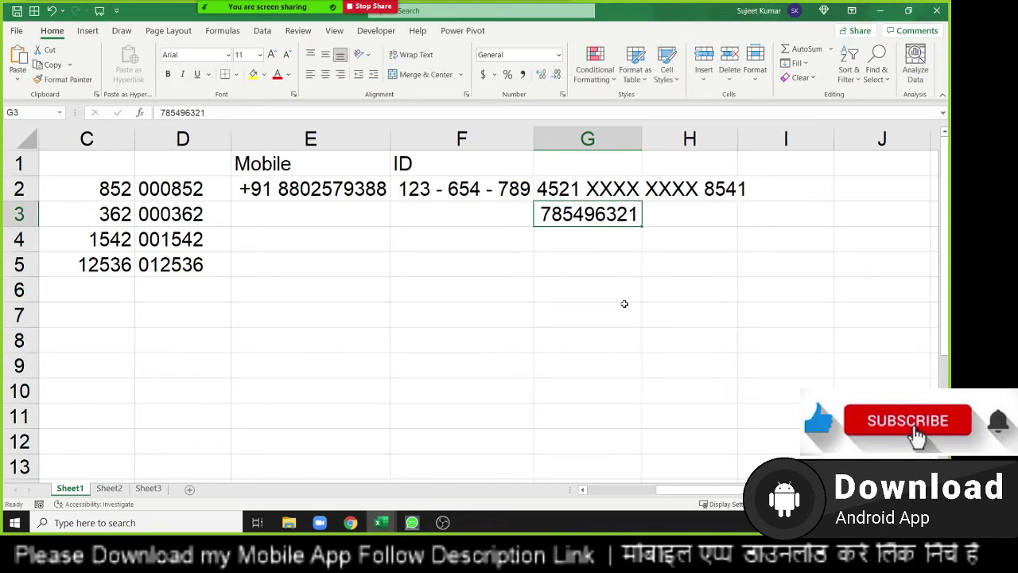
Step: Give G3 the custom format 0000 "XXXX XXXX " 0000 to mask its middle digits
click(562, 96)
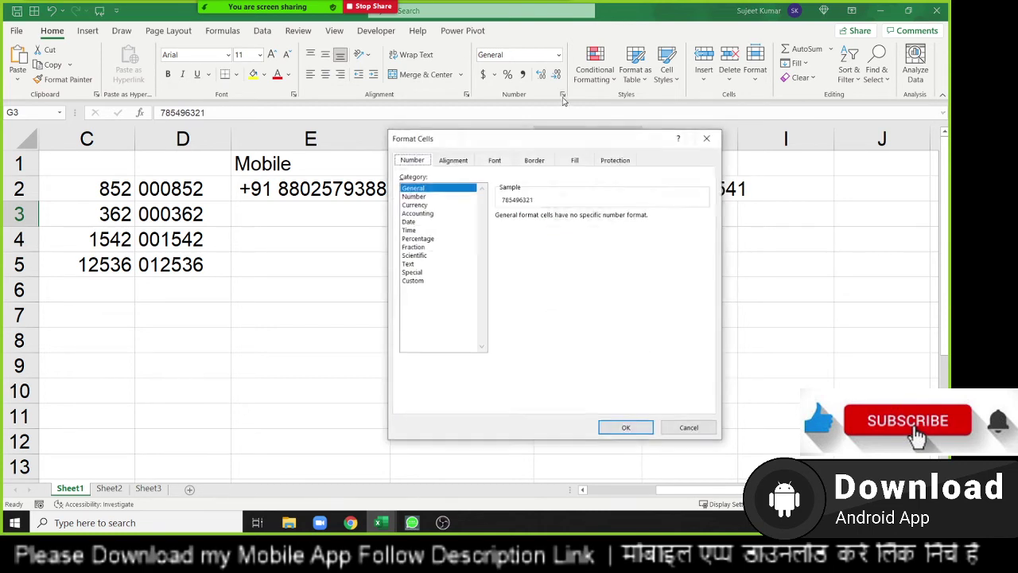
click(411, 283)
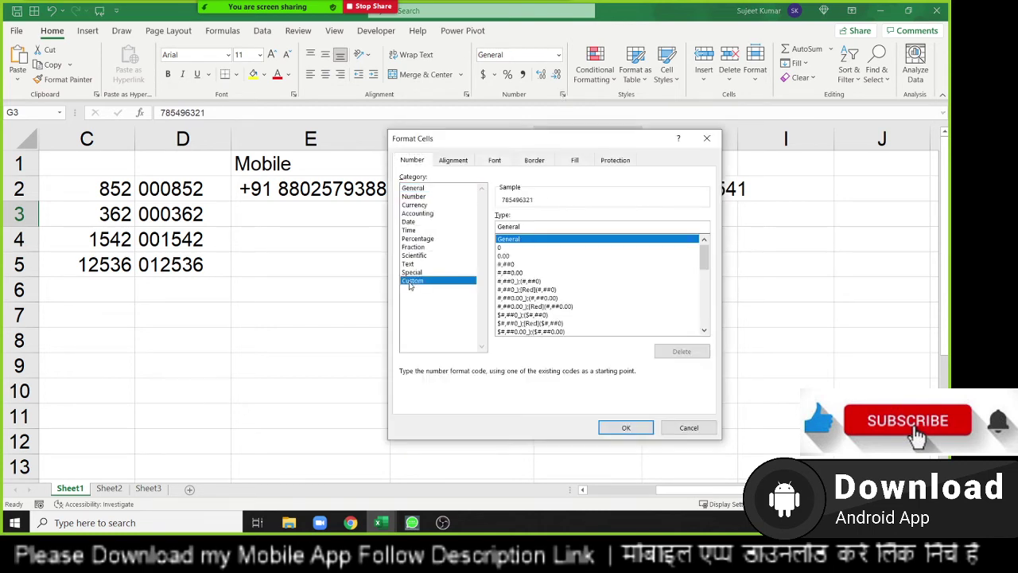
double_click(521, 226)
text(0000 ")
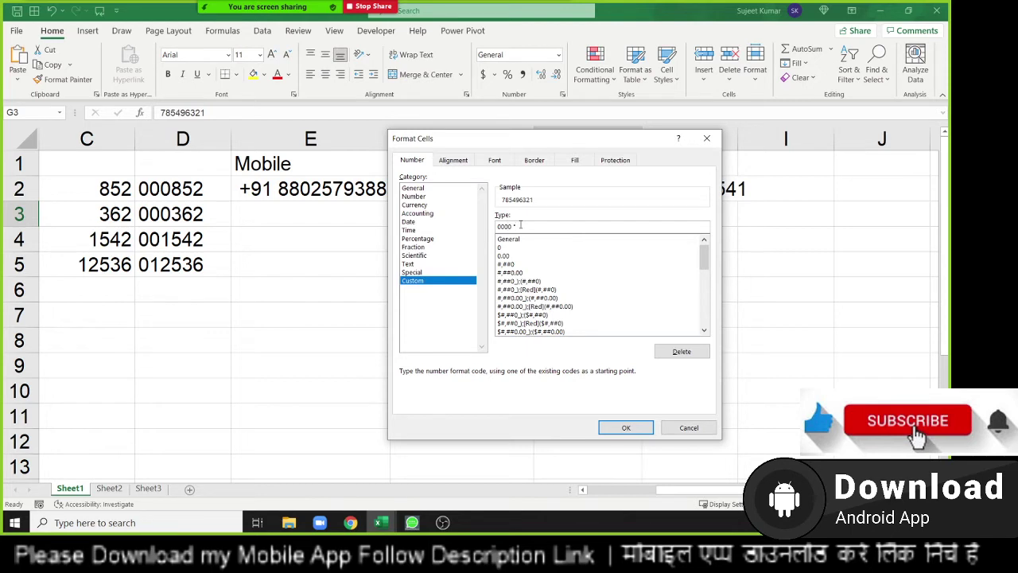
text(XXX)
text(X XXXX )
text(")
text( 0000)
click(630, 429)
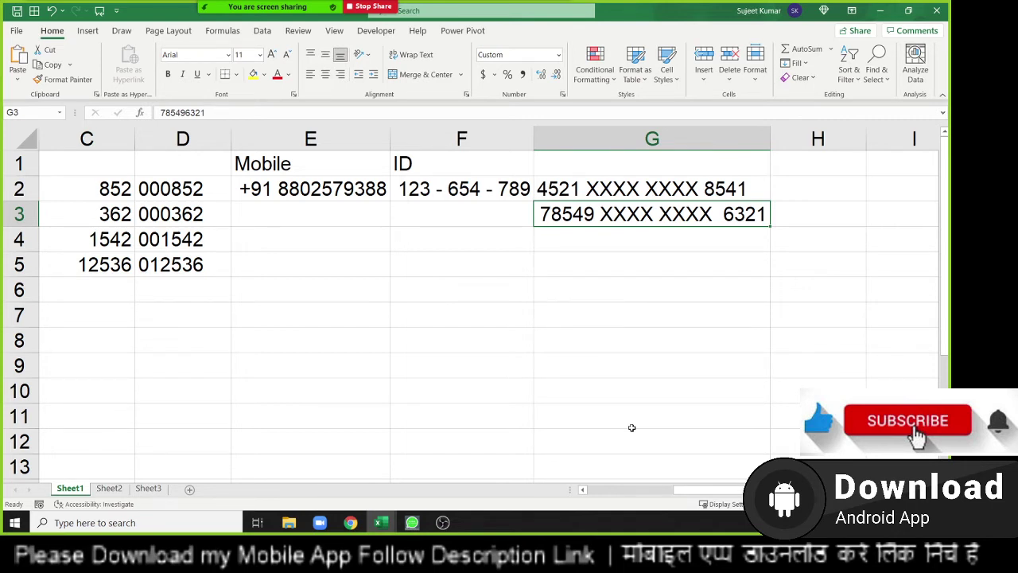
key(Right)
key(Right)
Step: Add the heading 'A/c' in cell H1
key(Left)
key(Up)
key(Up)
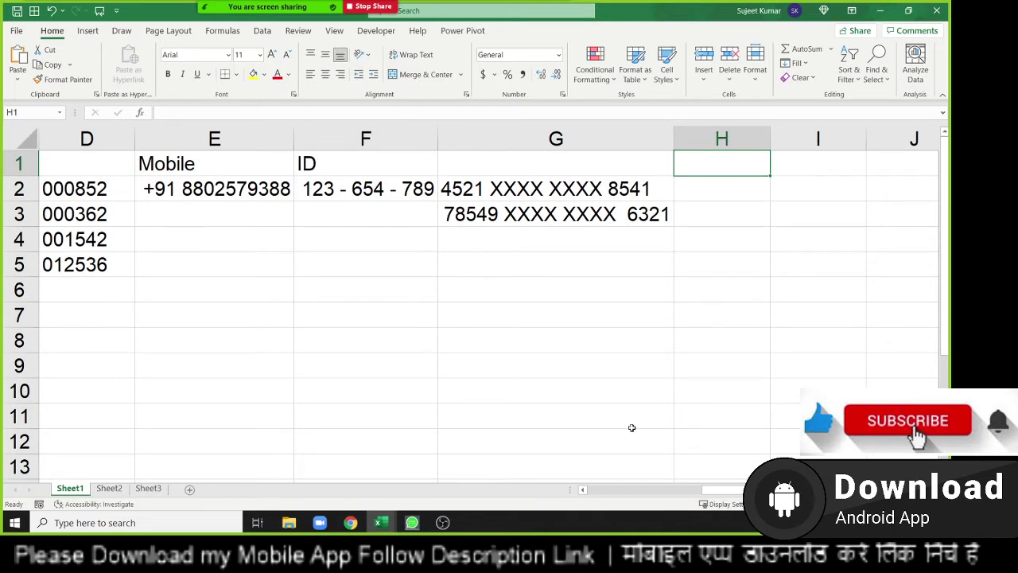
key(Return)
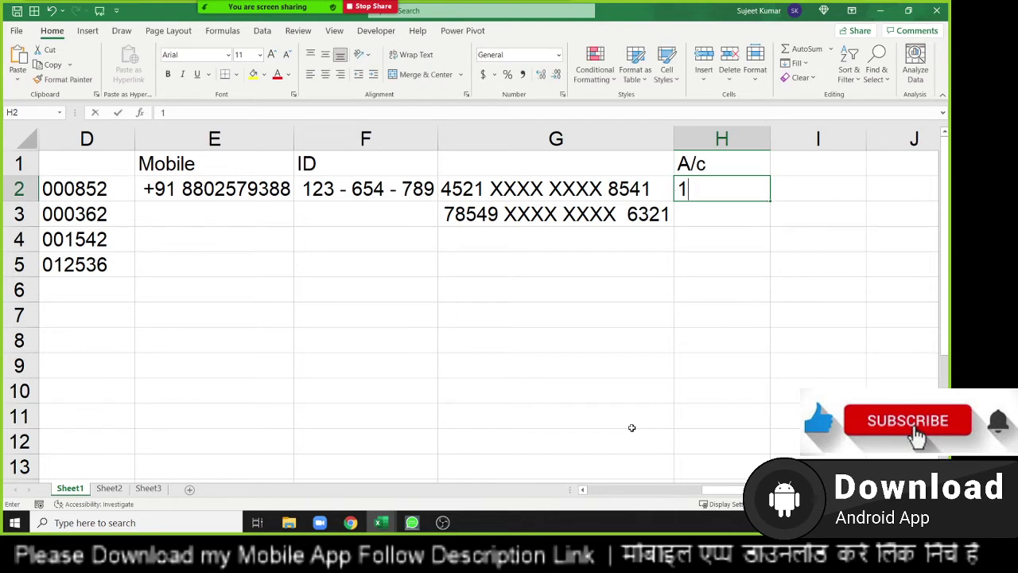
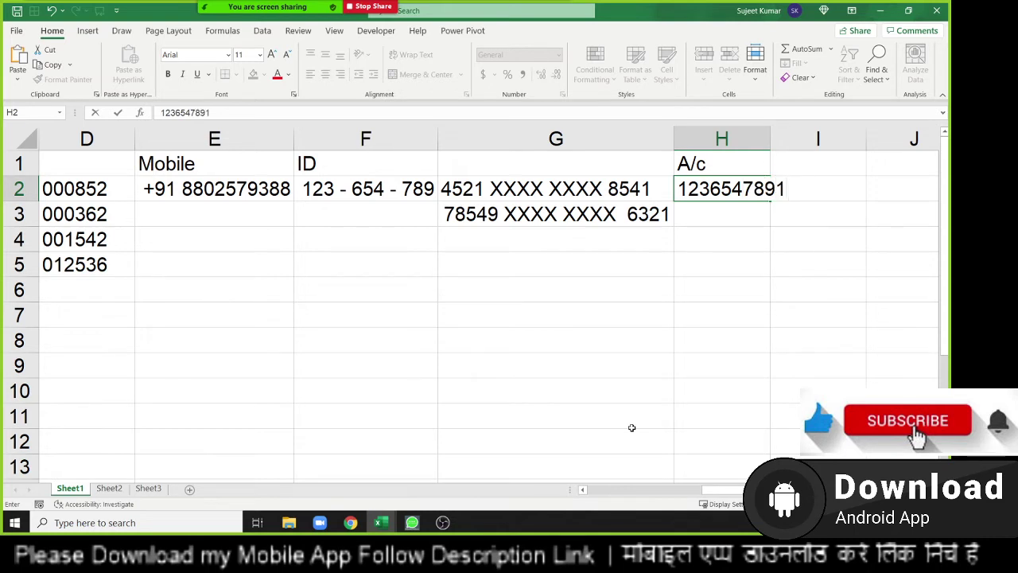
key(Return)
key(Up)
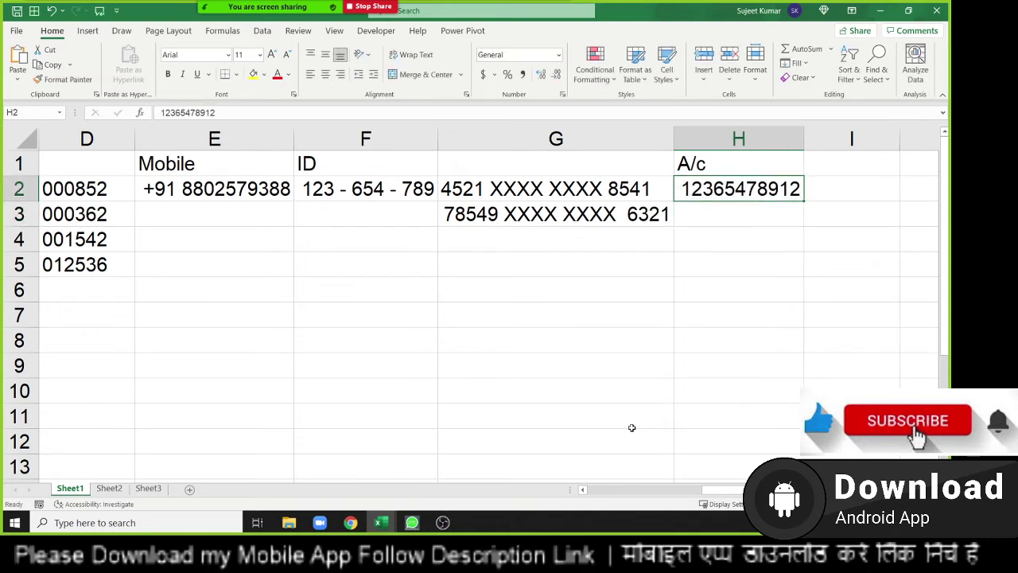
key(F2)
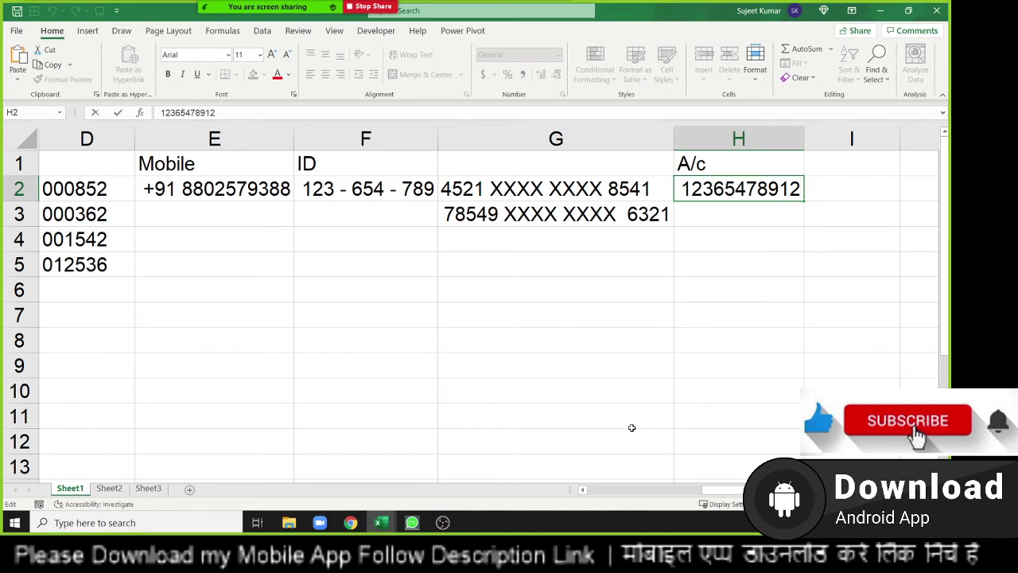
key(Return)
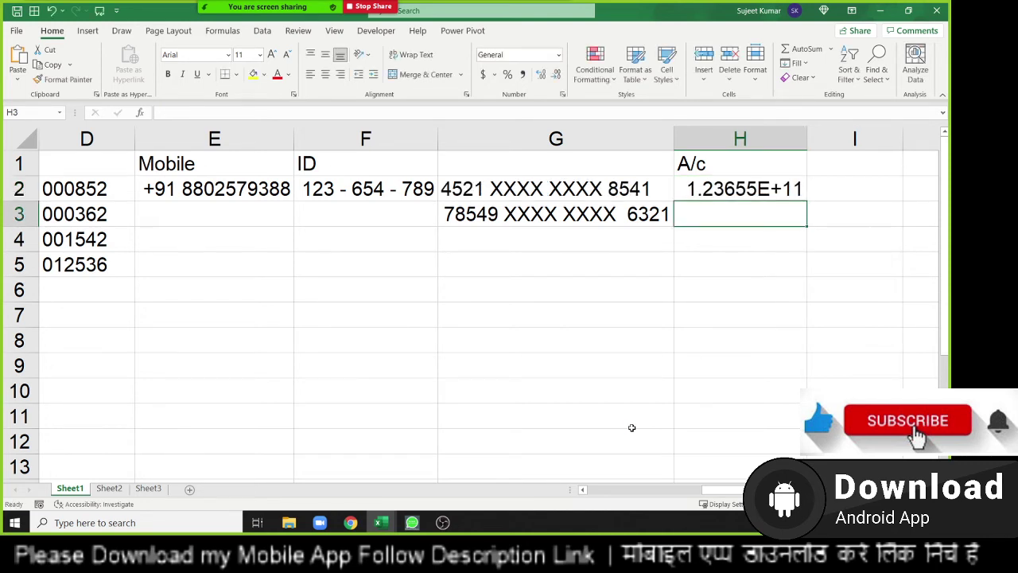
Step: Apply the custom number format 0 to cell H2
key(Up)
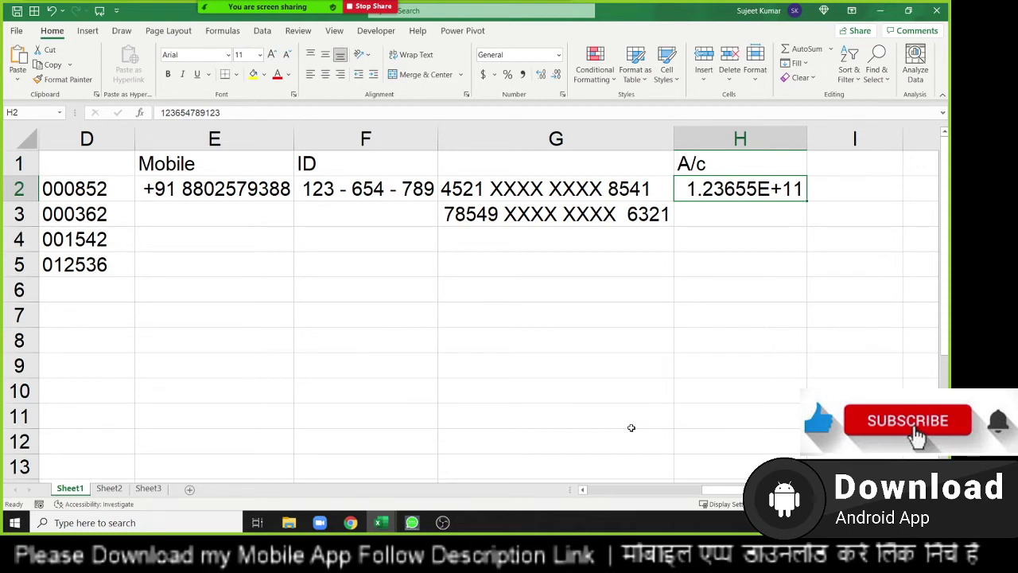
click(562, 94)
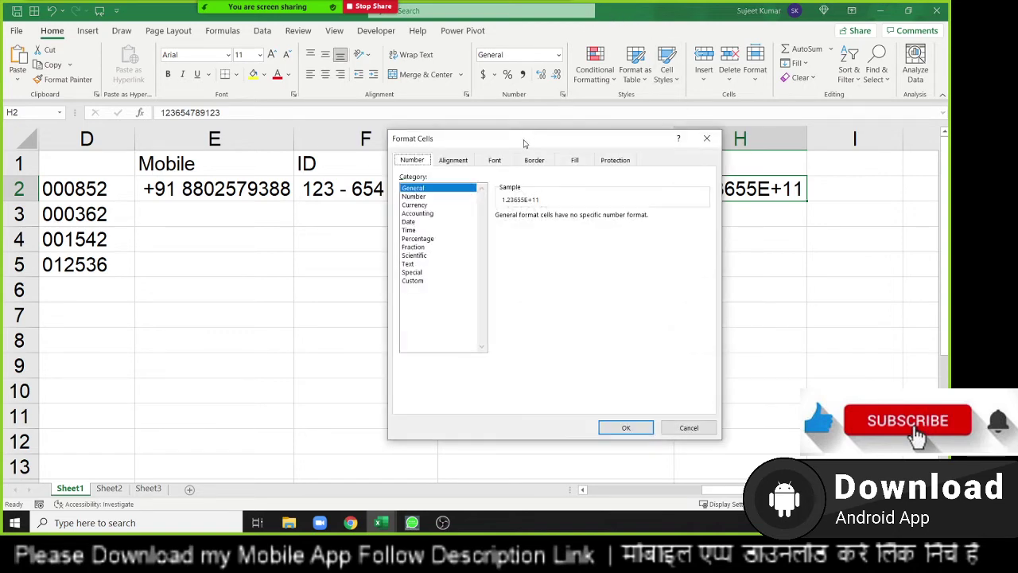
click(413, 281)
double_click(508, 227)
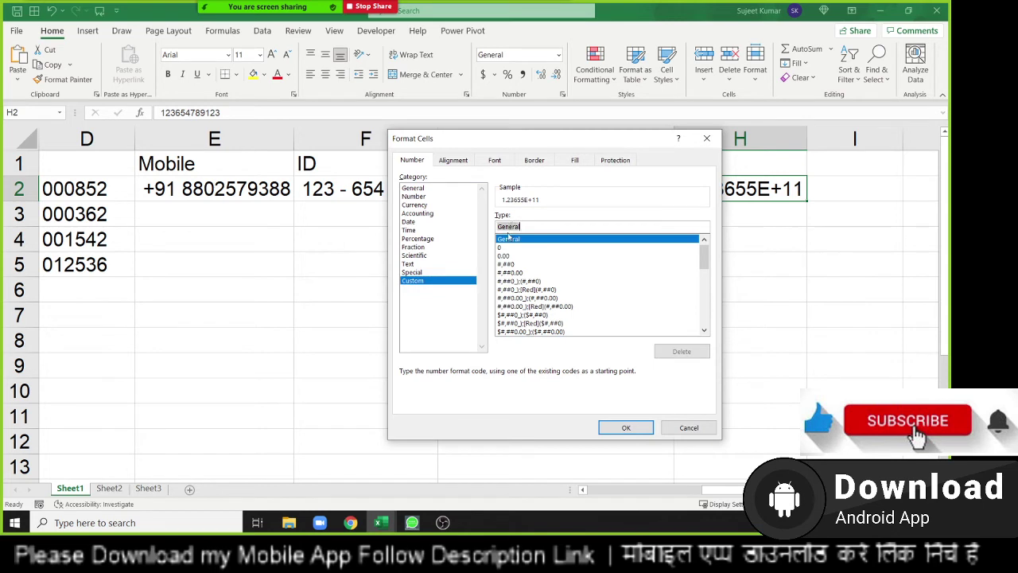
text(0)
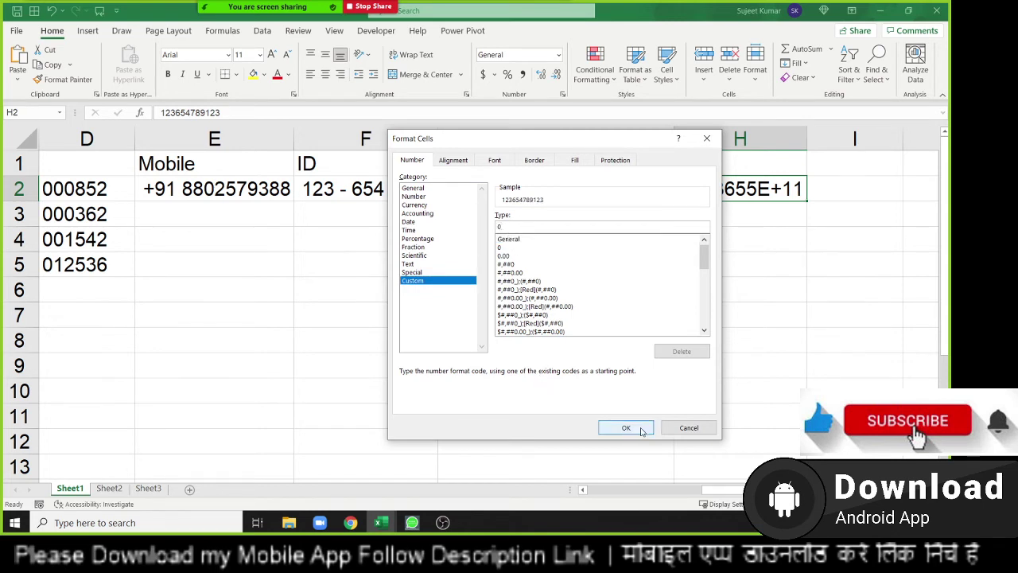
click(626, 428)
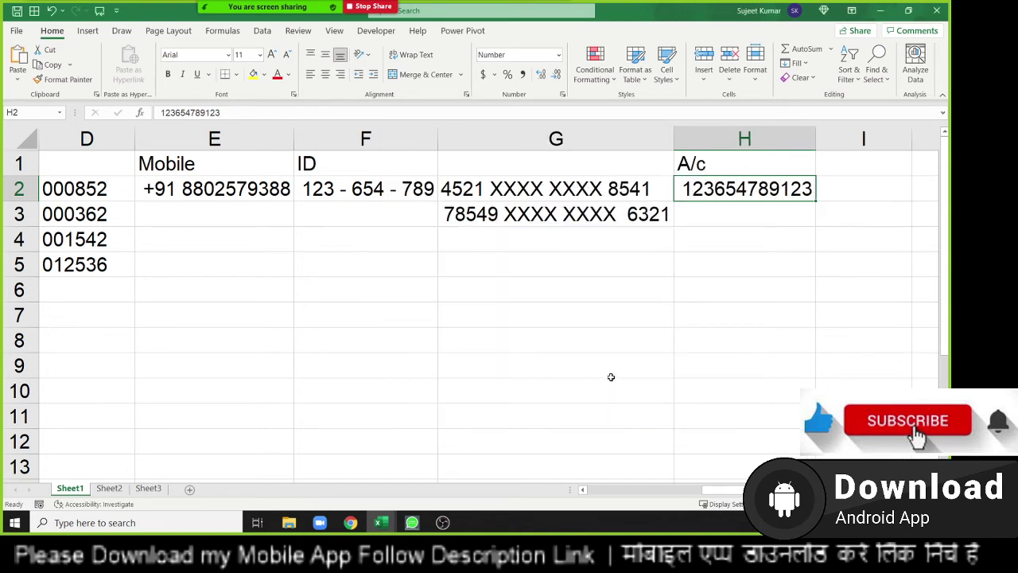
double_click(815, 192)
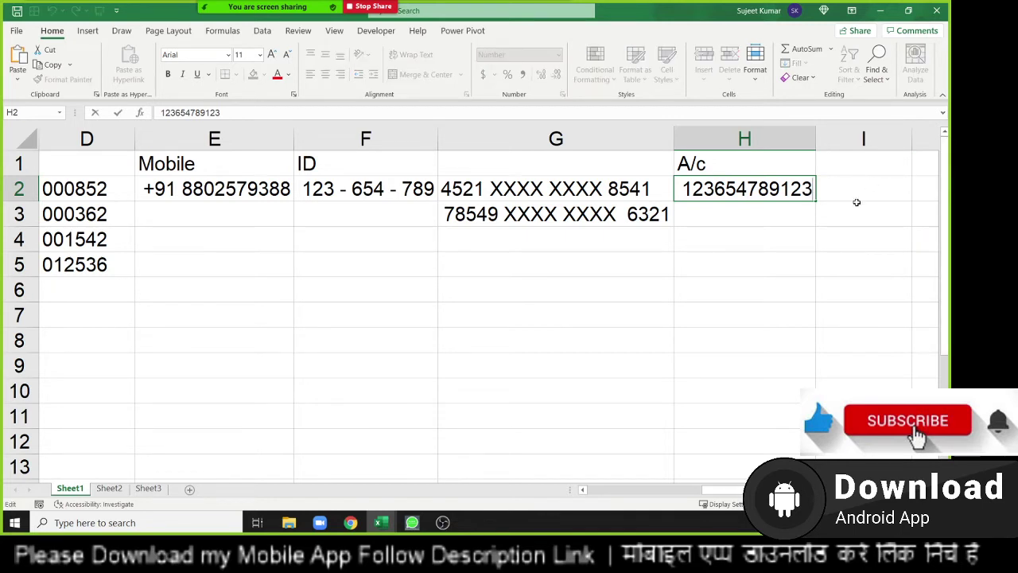
text(12)
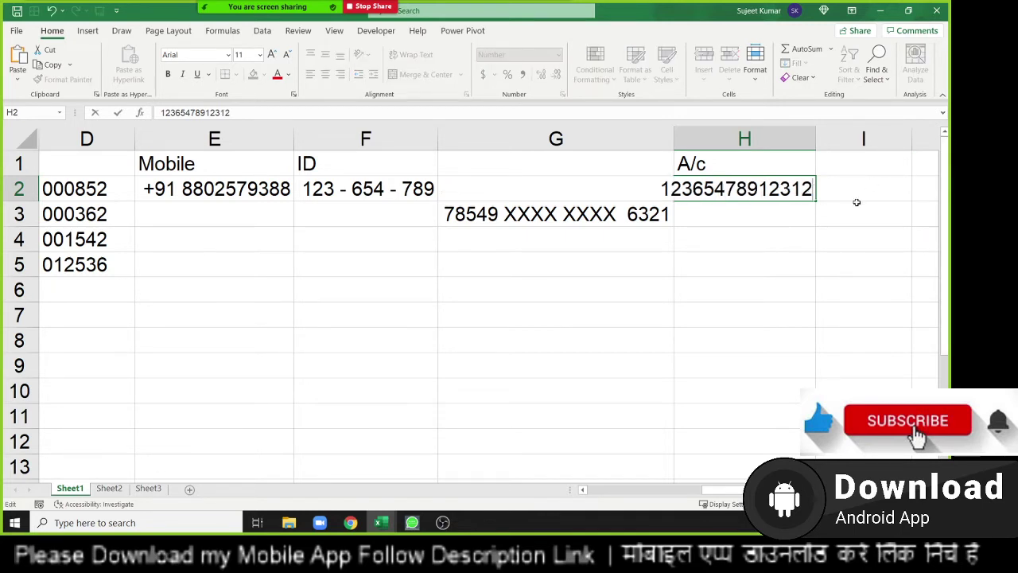
text(3)
key(Return)
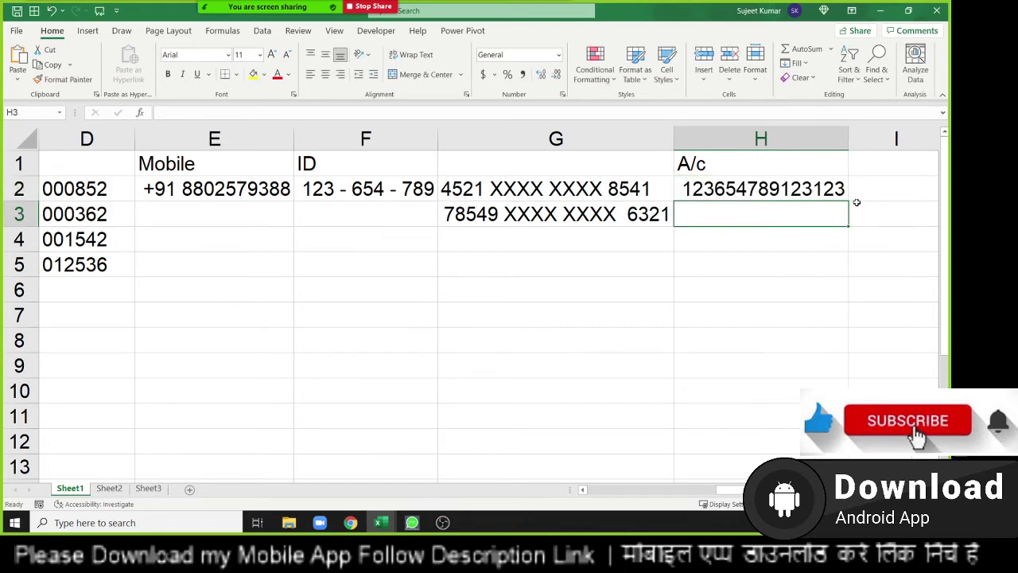
key(Up)
double_click(845, 190)
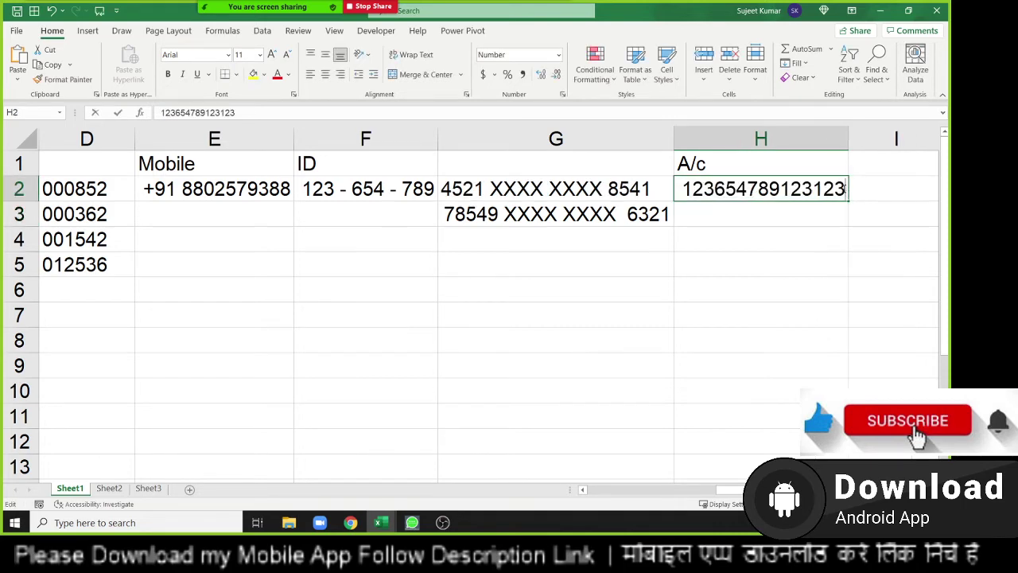
text(0)
key(Return)
key(Up)
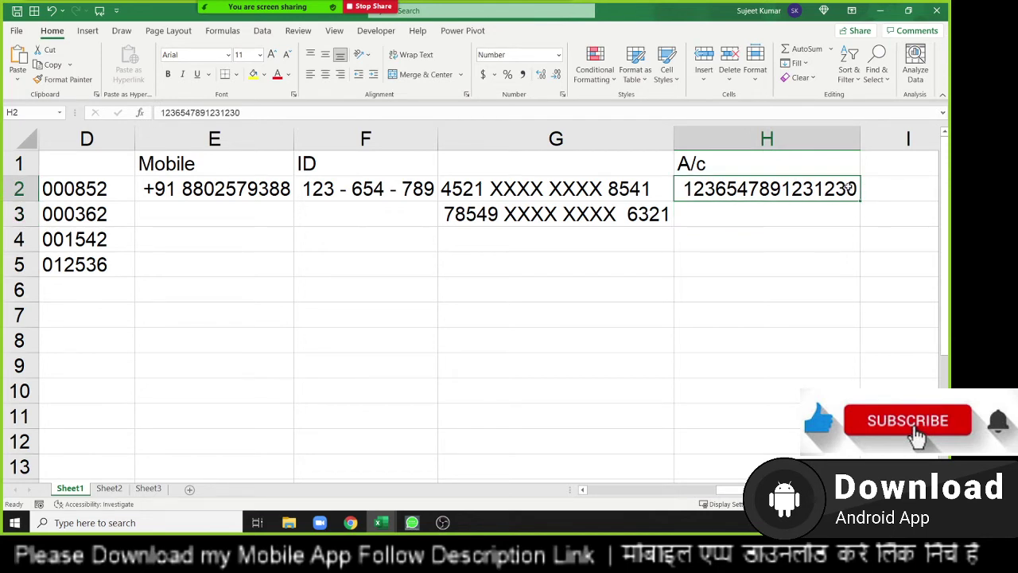
double_click(849, 187)
key(Delete)
text(7)
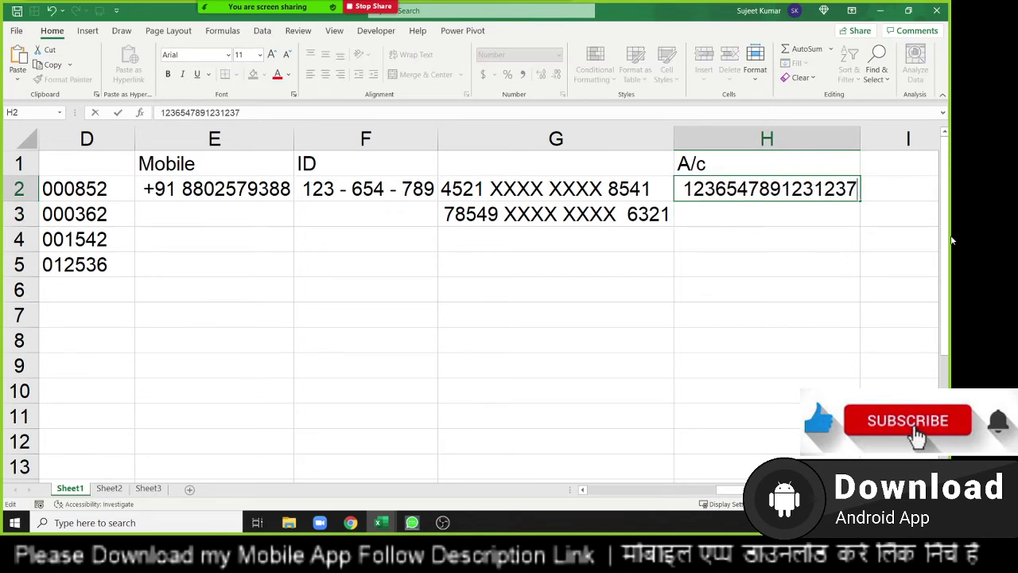
text(89)
key(Return)
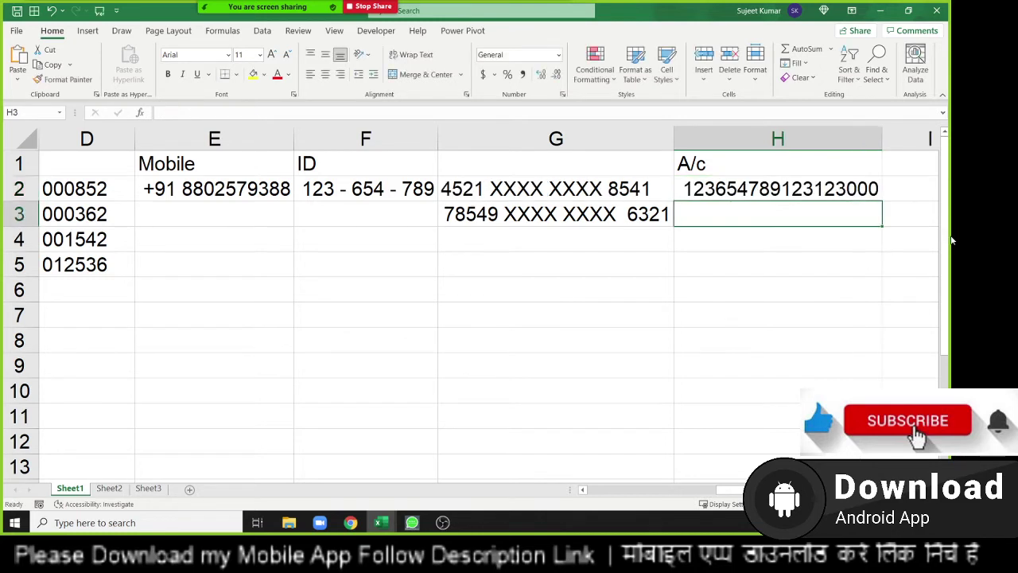
key(Up)
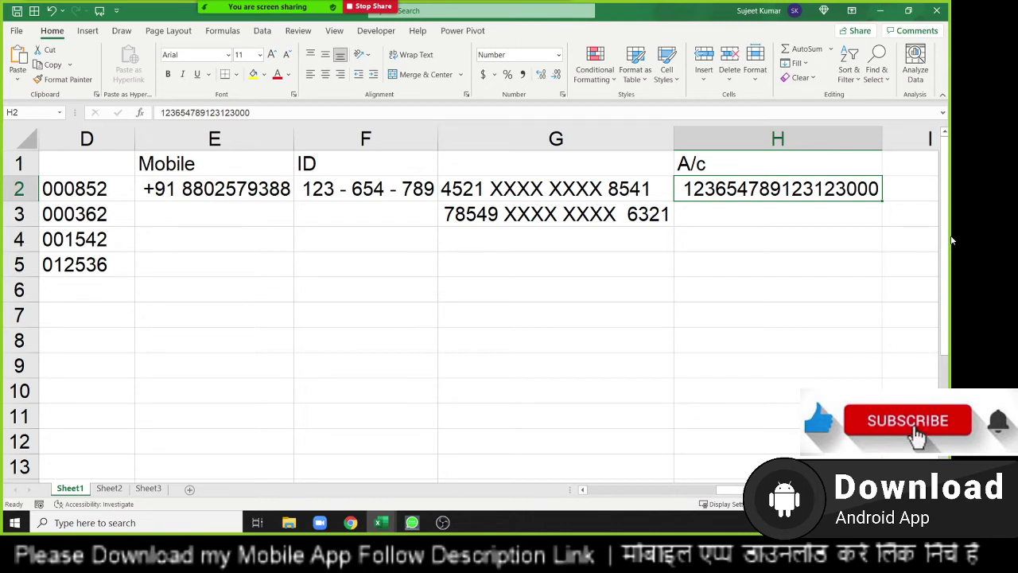
key(Down)
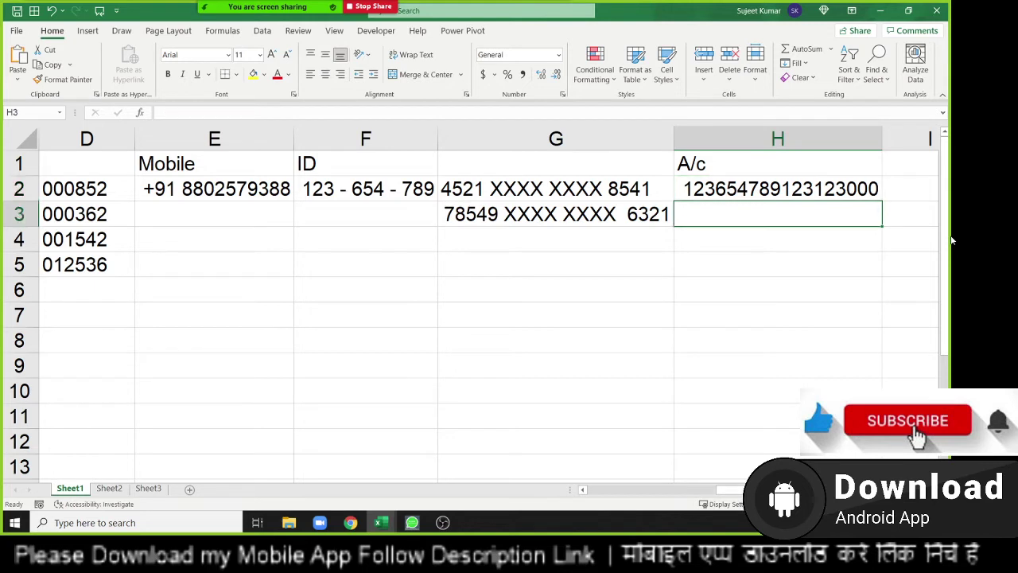
text(')
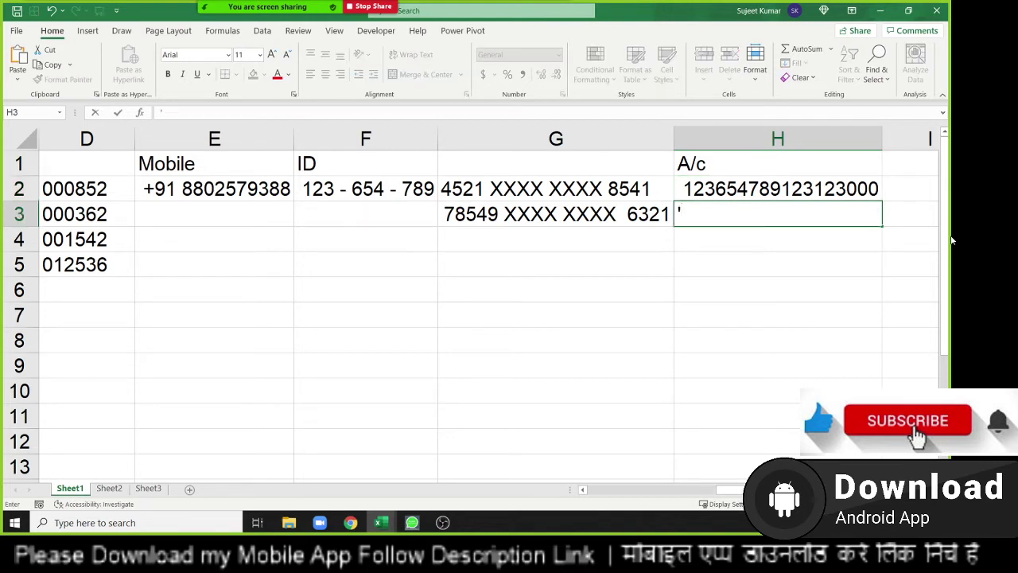
text(12546543216347981346)
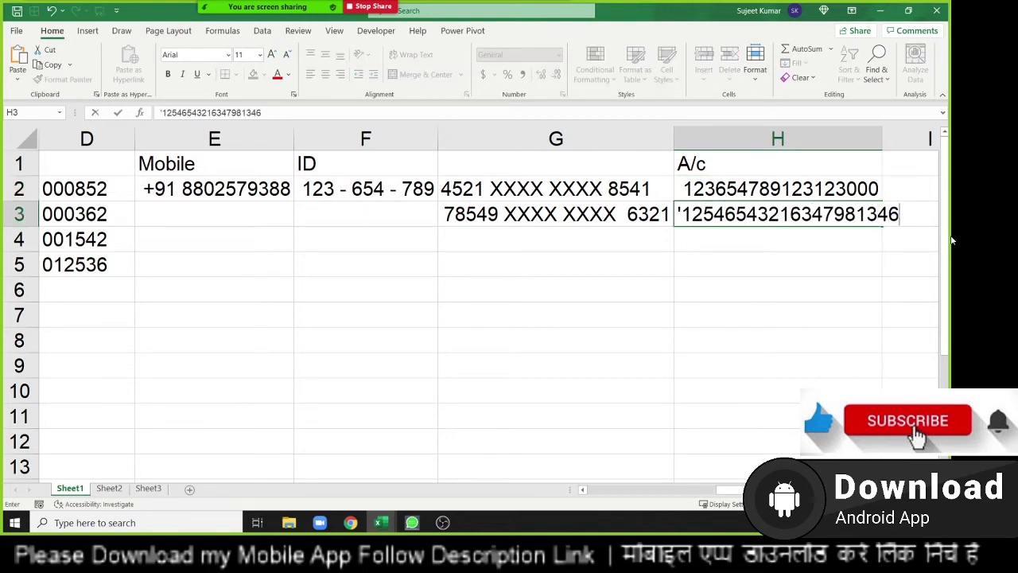
key(Return)
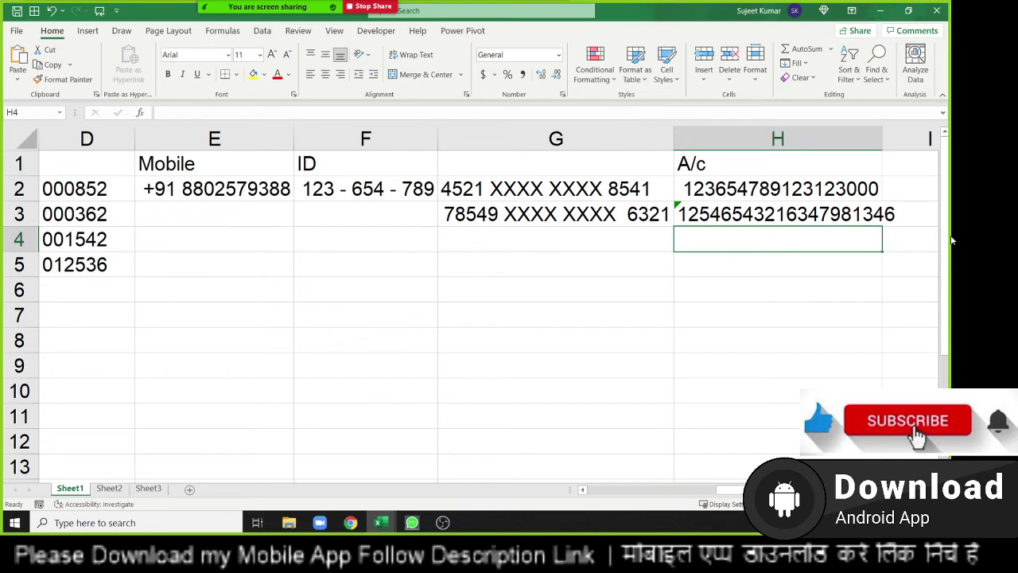
Step: Enter 1500 in cell E18
key(Up)
key(Up)
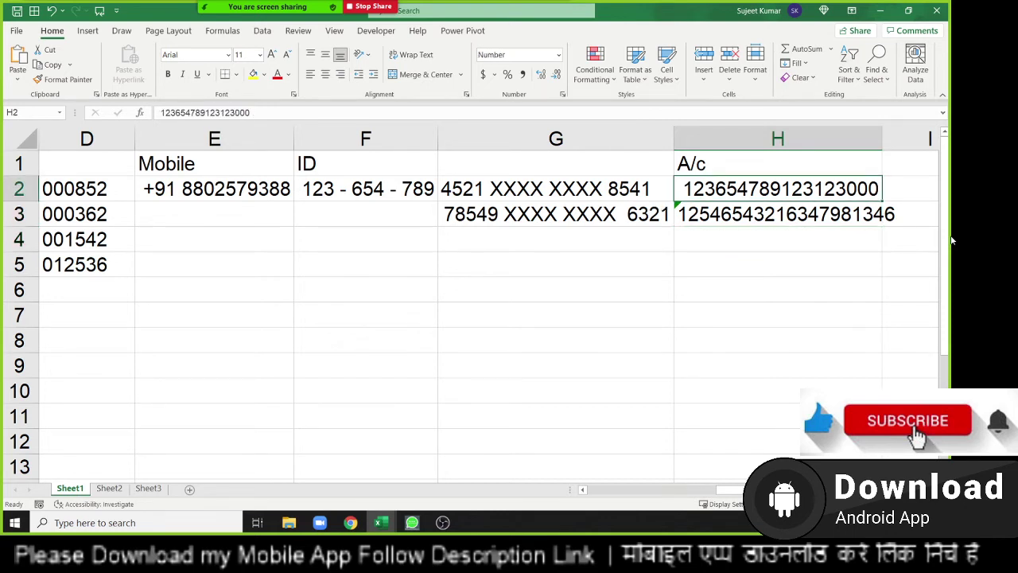
key(Down)
key(Down)
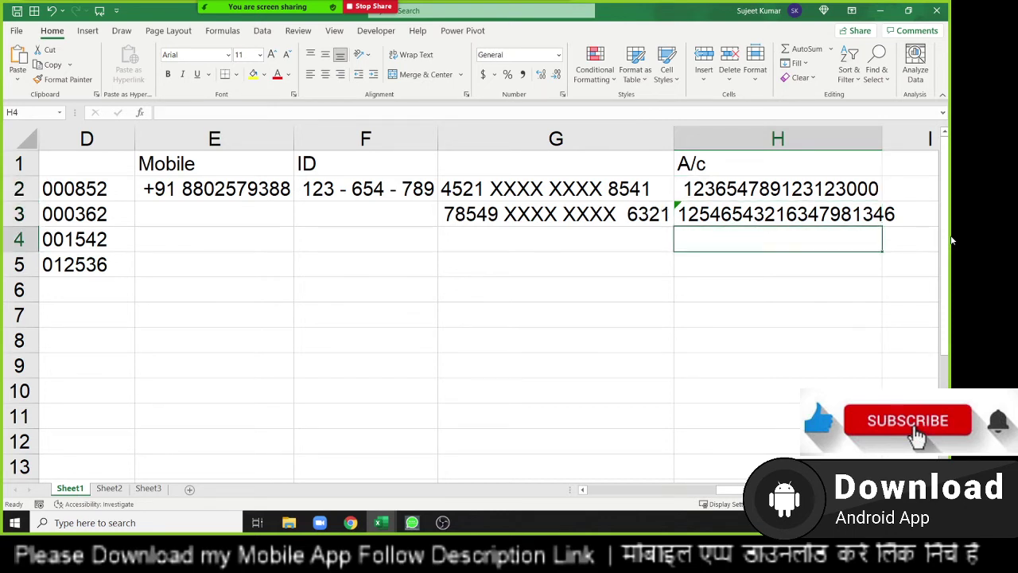
key(Down)
key(Down)
key(Down)
key(Left)
key(Left)
key(Left)
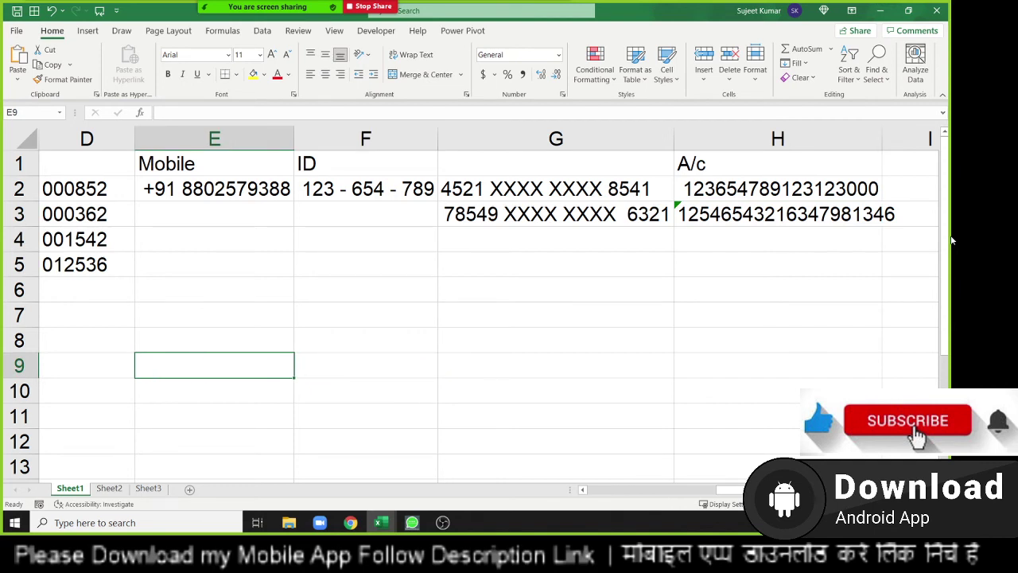
key(Down)
key(Down)
key(Down)
key(Down)
key(Down)
key(Down)
key(Down)
key(Up)
key(Up)
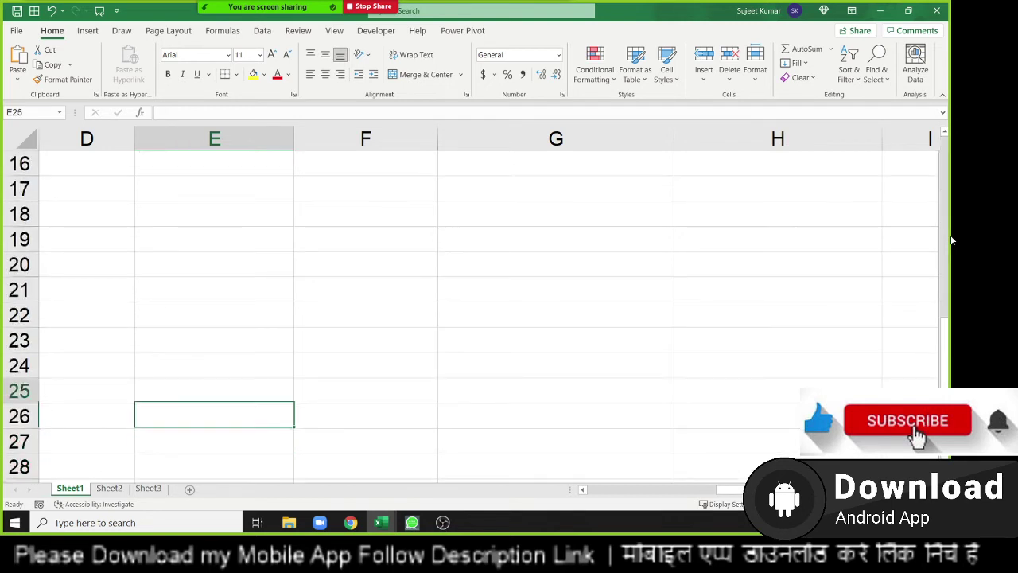
key(Up)
key(Up)
key(Up)
Step: Replace E18's entry with the text 'MRP 1500'
key(Up)
key(Up)
text(1)
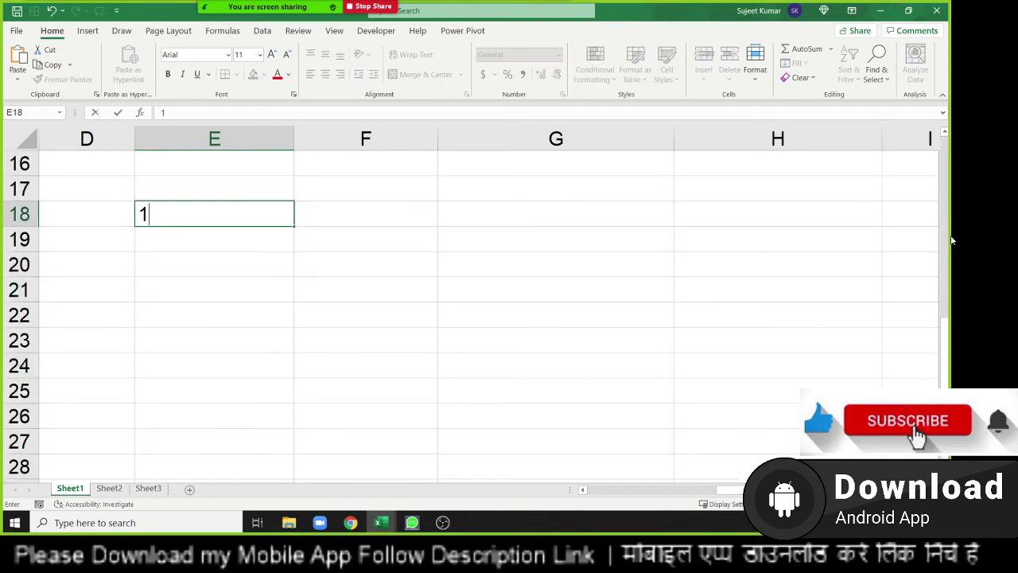
text(500)
key(Return)
key(Up)
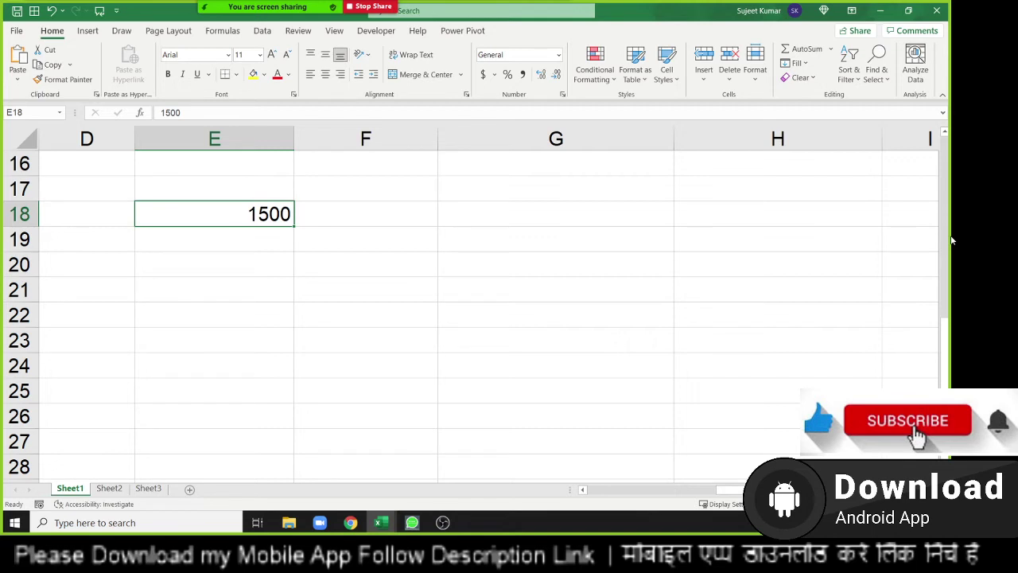
text(M)
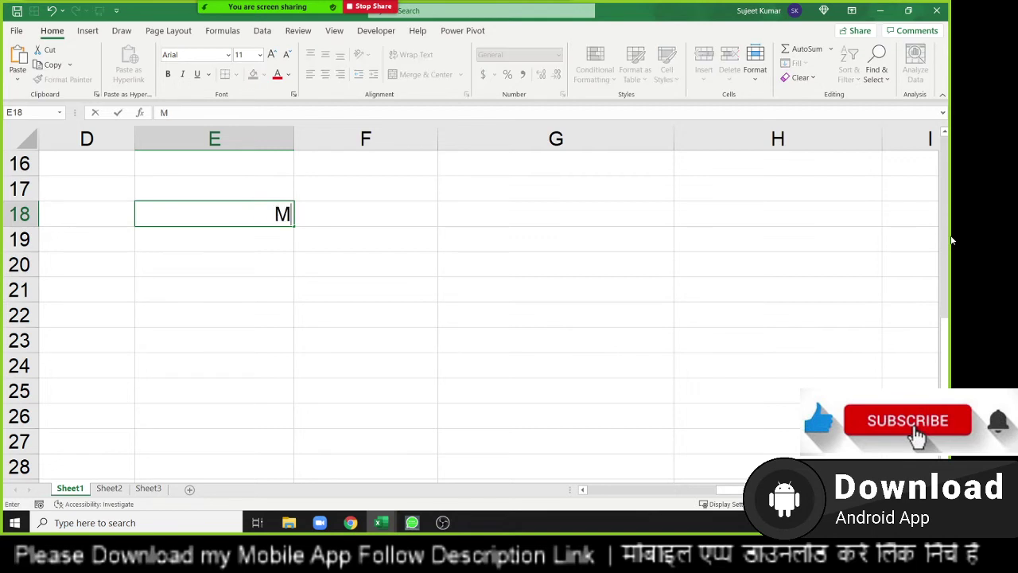
text(RP 150)
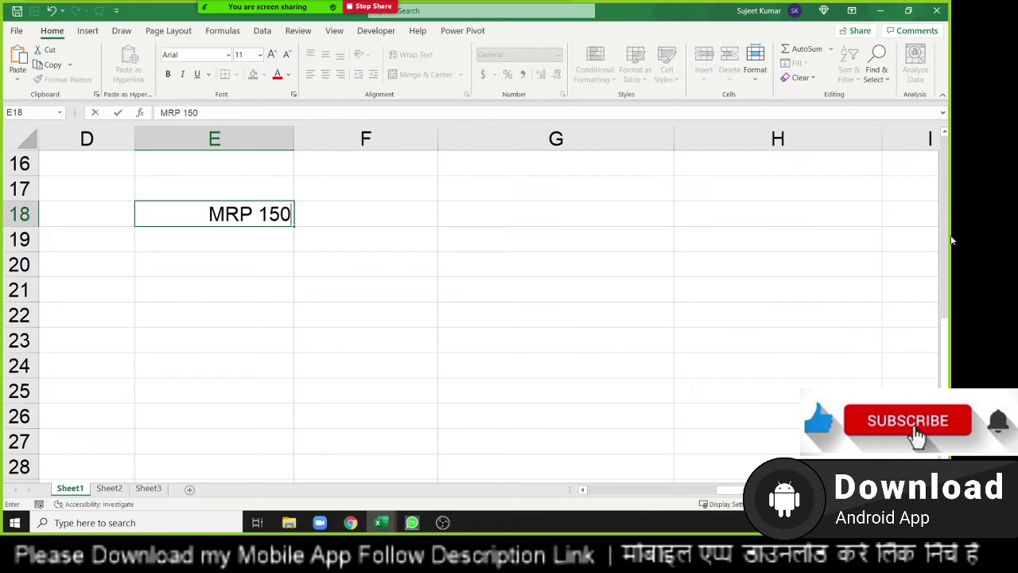
text(0)
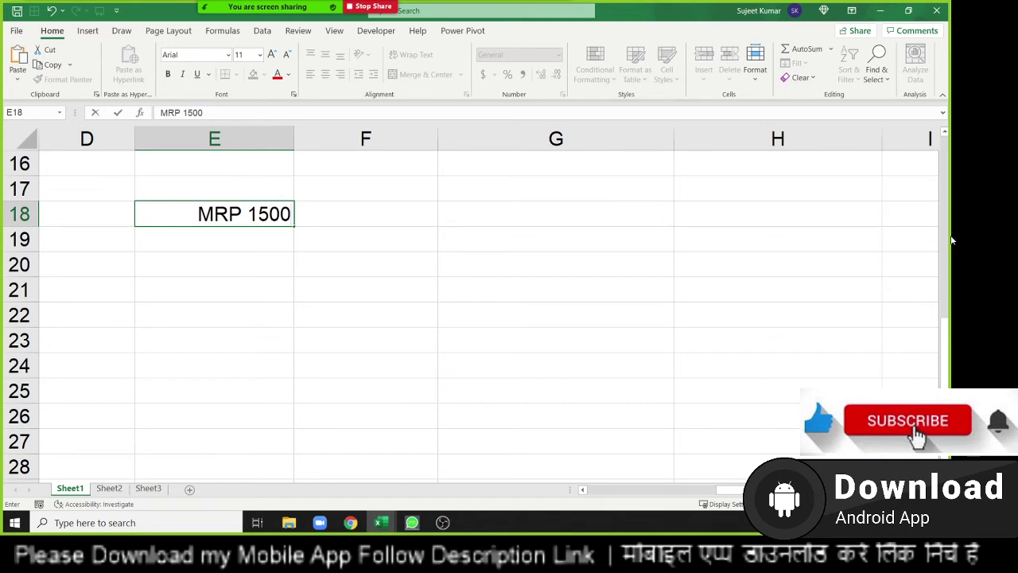
key(Return)
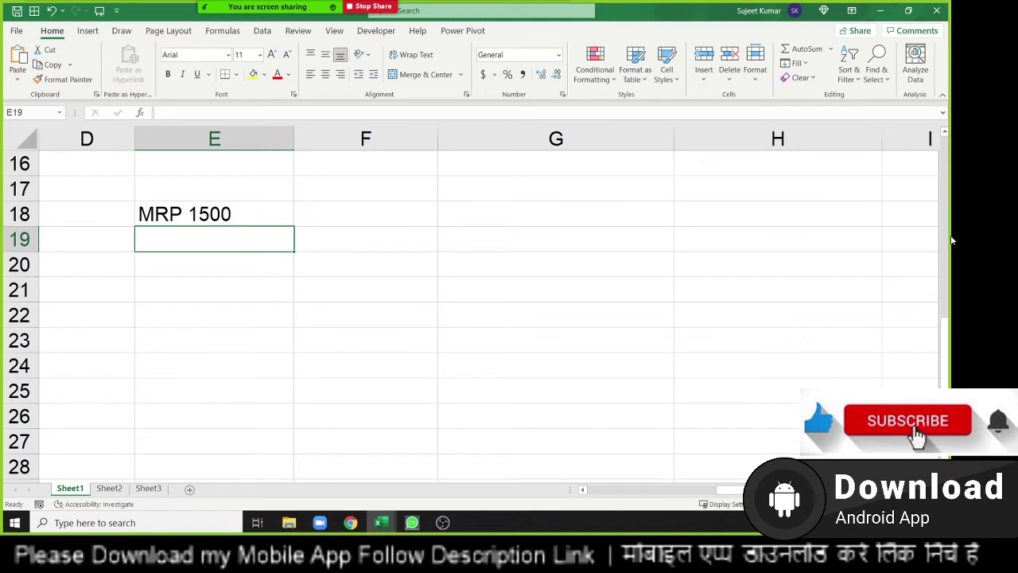
key(Up)
Step: Enter =E18+20 in F18, which returns #VALUE!
key(Right)
text(=)
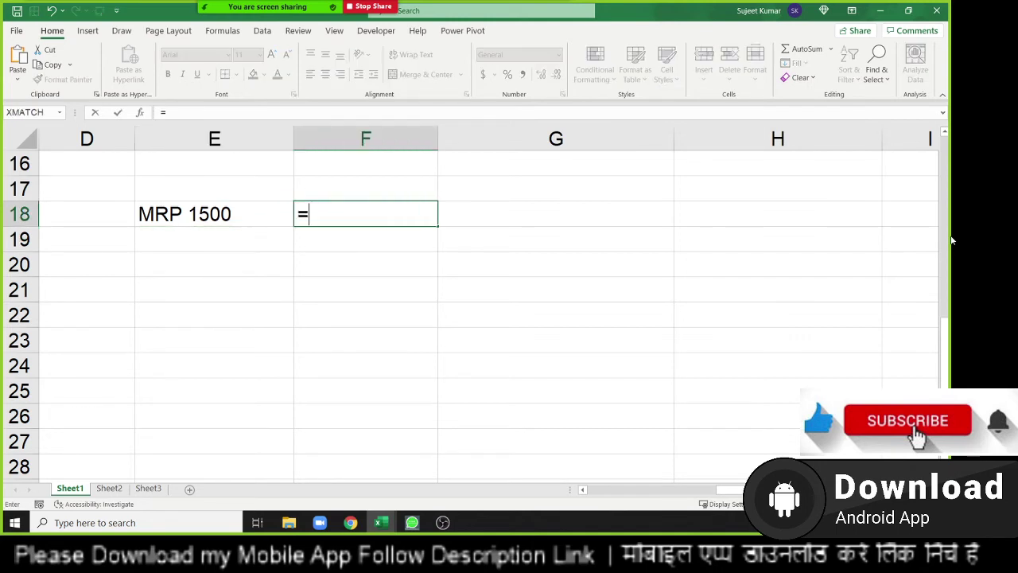
key(Left)
text(+20)
key(Return)
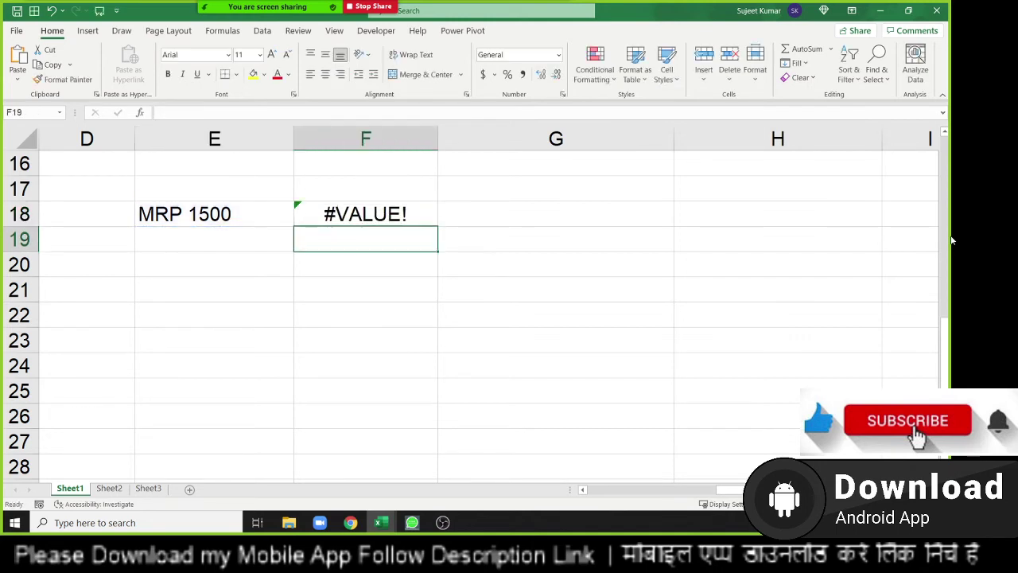
key(Up)
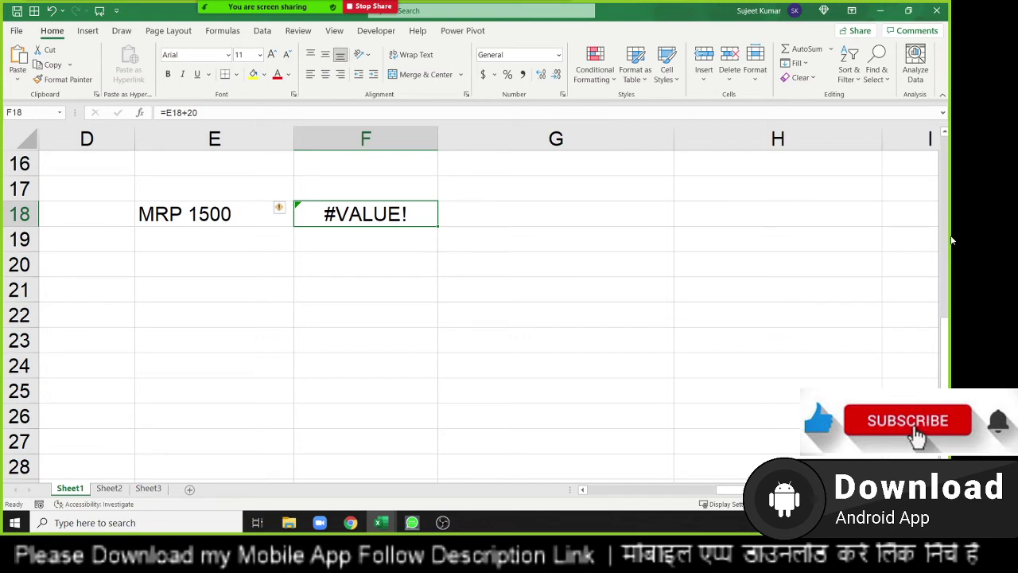
Step: Check E18 without changing it, delete the F18 formula, and go to E20
key(Left)
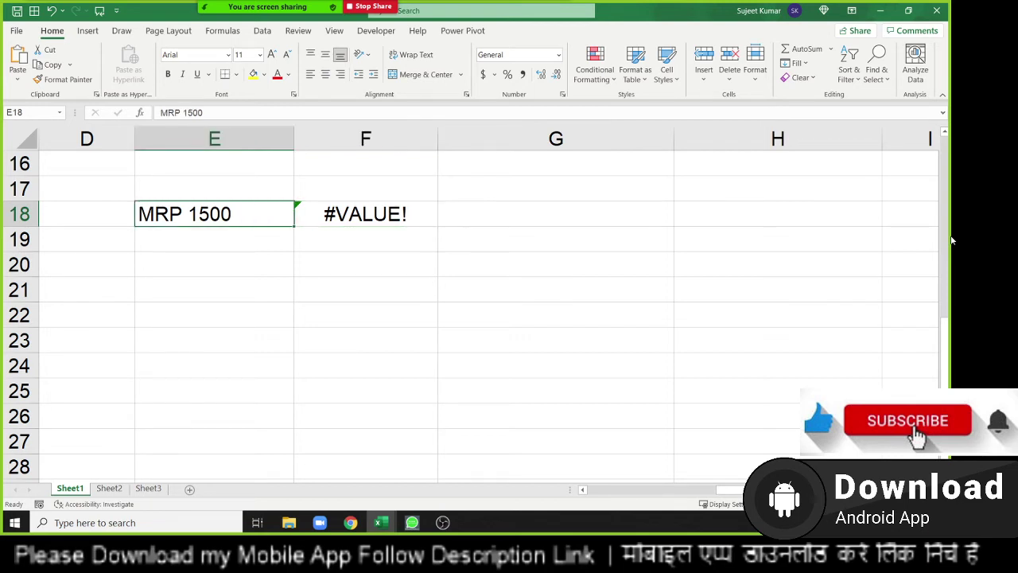
key(F2)
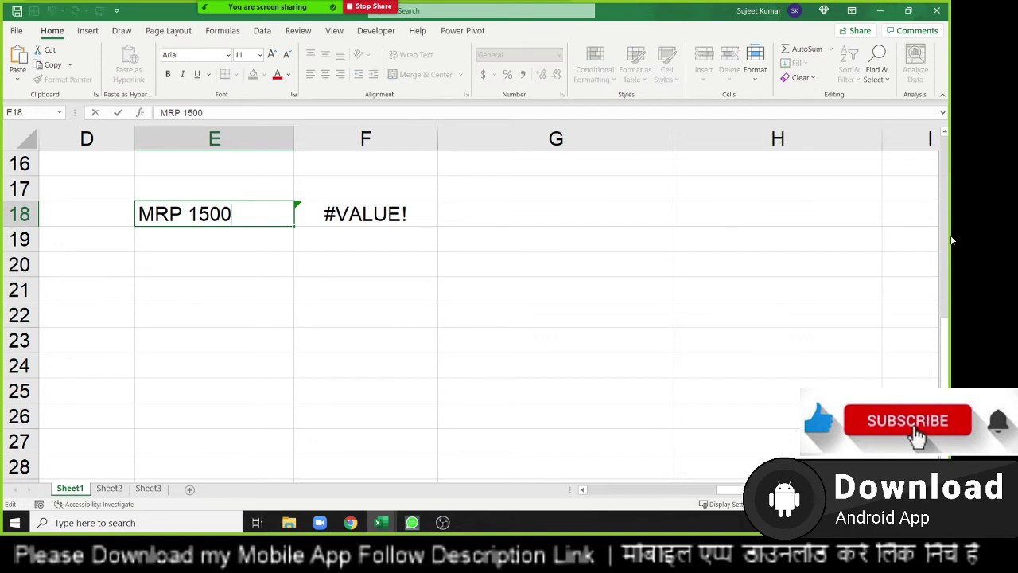
key(Escape)
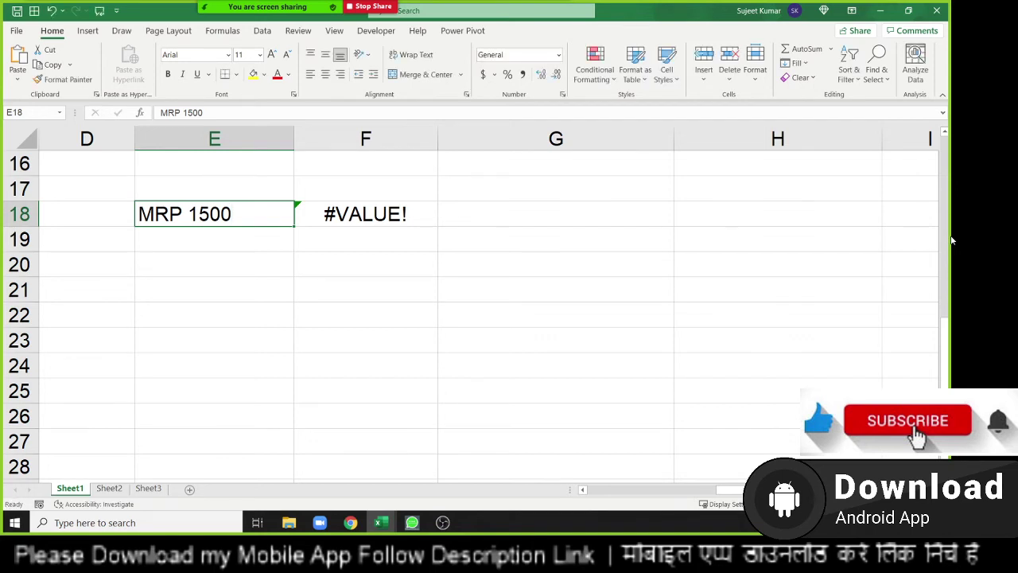
key(Right)
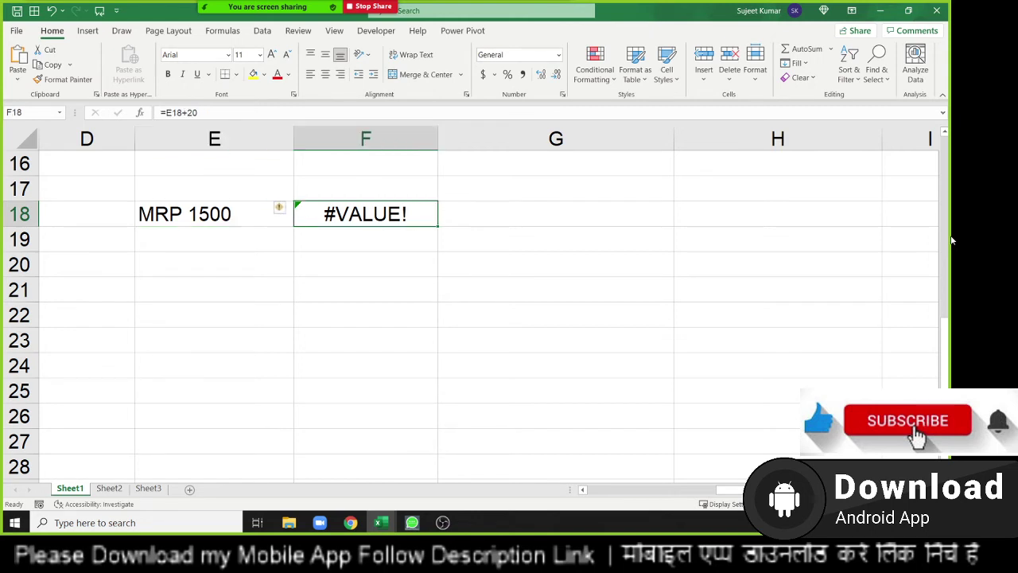
key(Delete)
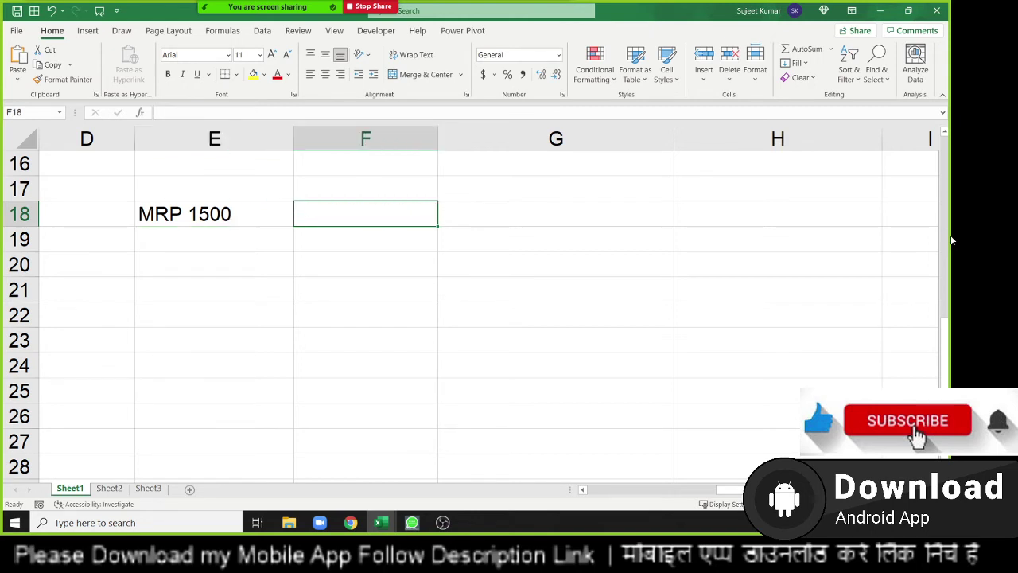
key(Down)
key(Left)
key(Up)
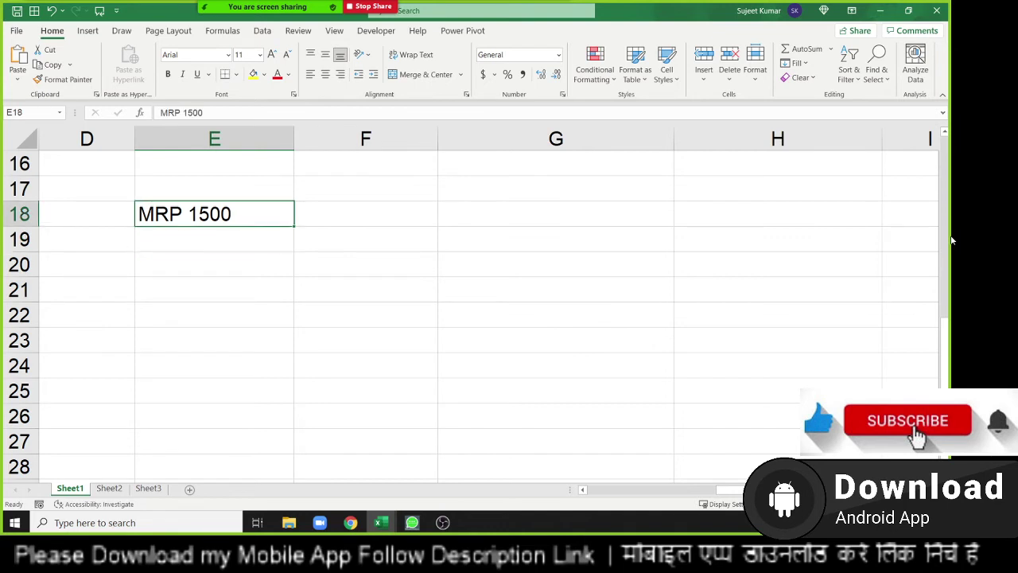
key(Right)
key(Down)
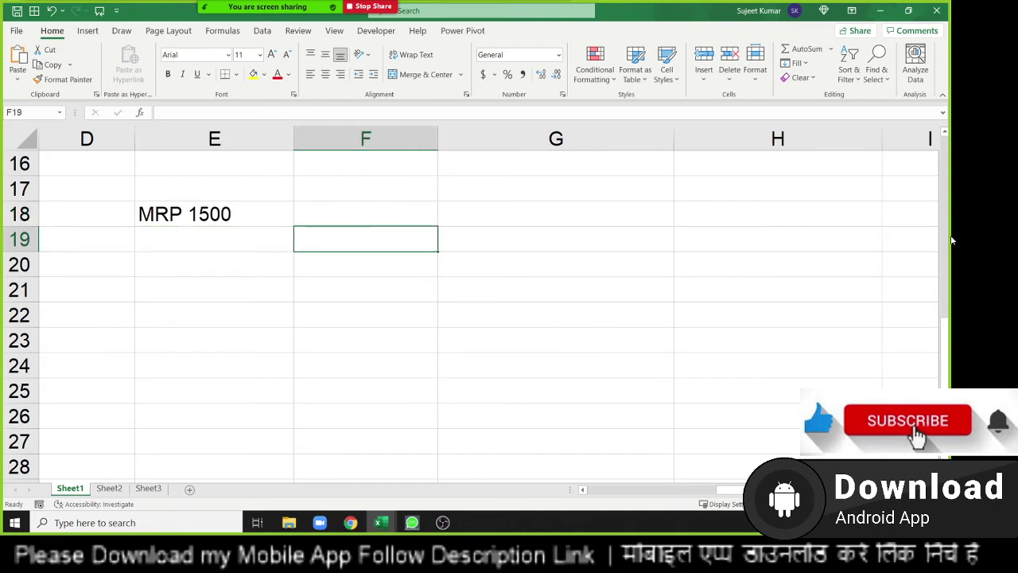
key(Down)
key(Left)
Step: Enter 1500 in E20 and apply the custom format "MRP"
text(1500)
key(Return)
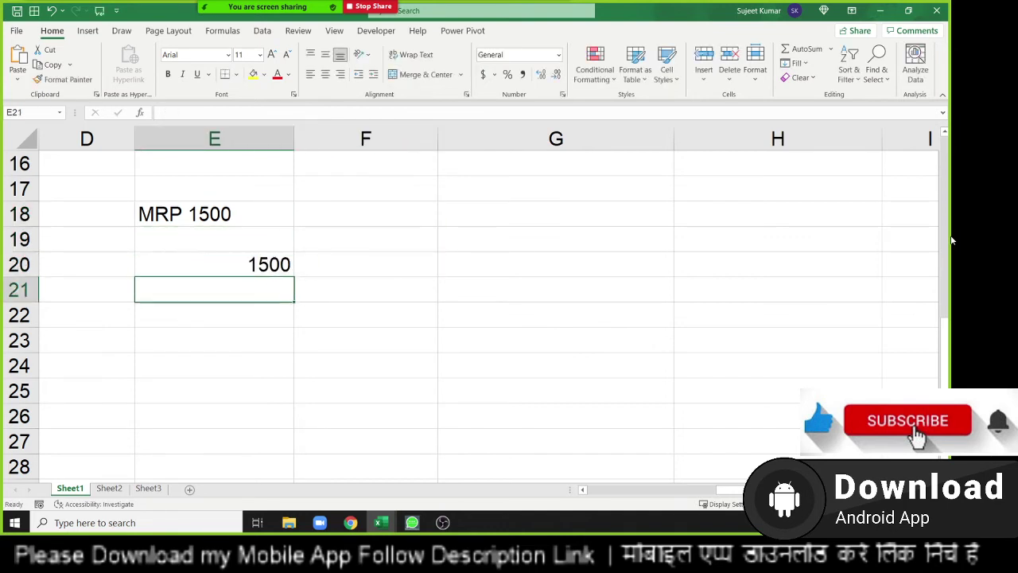
click(233, 256)
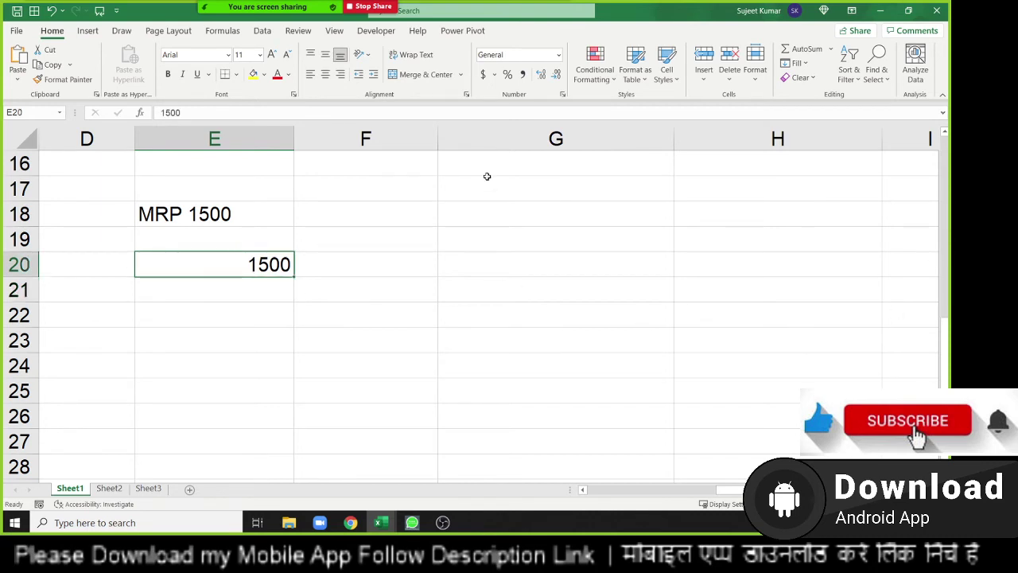
click(563, 94)
click(415, 280)
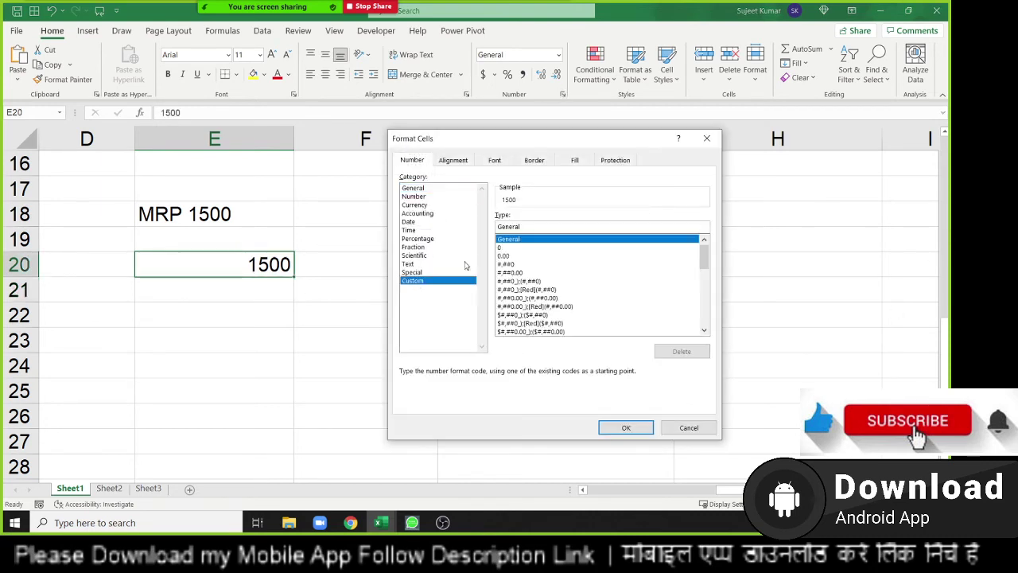
double_click(513, 226)
text(")
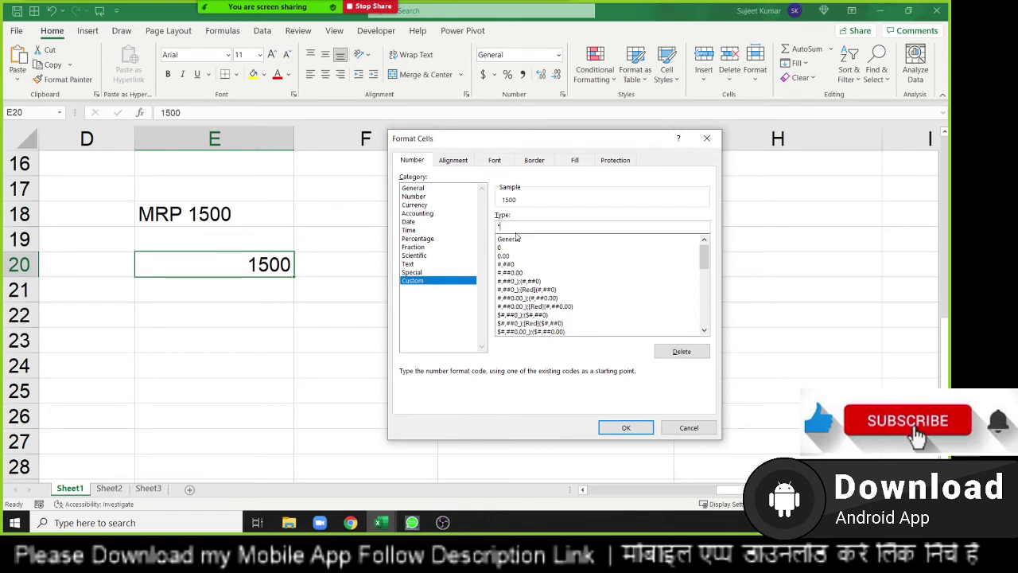
text(MRP")
click(634, 426)
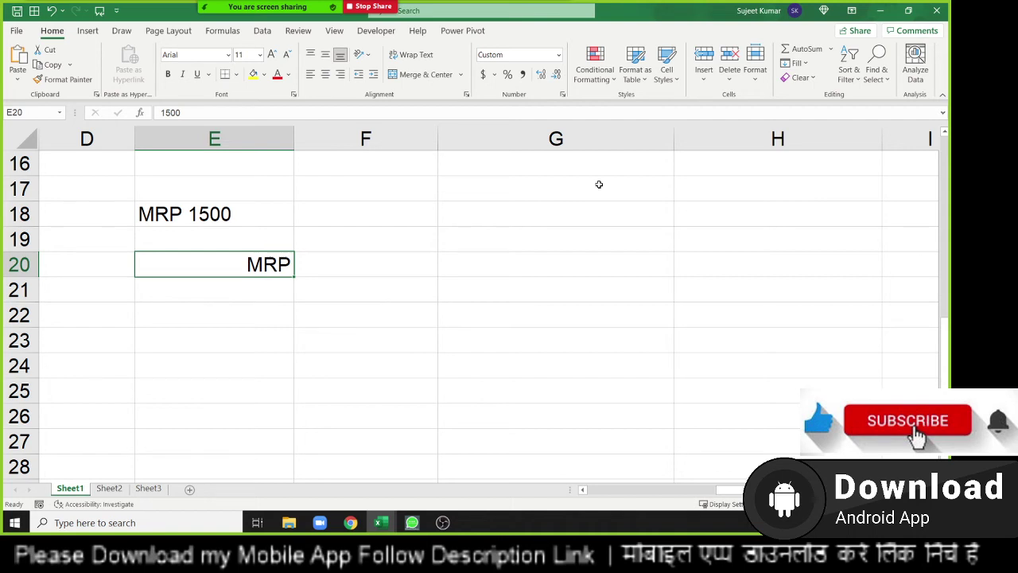
Step: Try the custom formats "MRP" 0 and then "MRP" # on E20
click(563, 96)
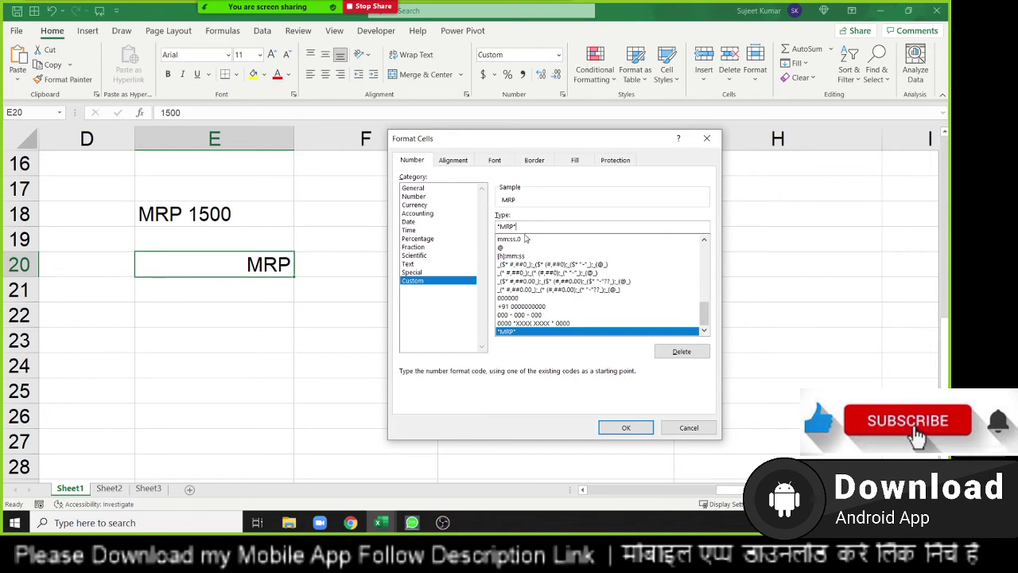
text(0)
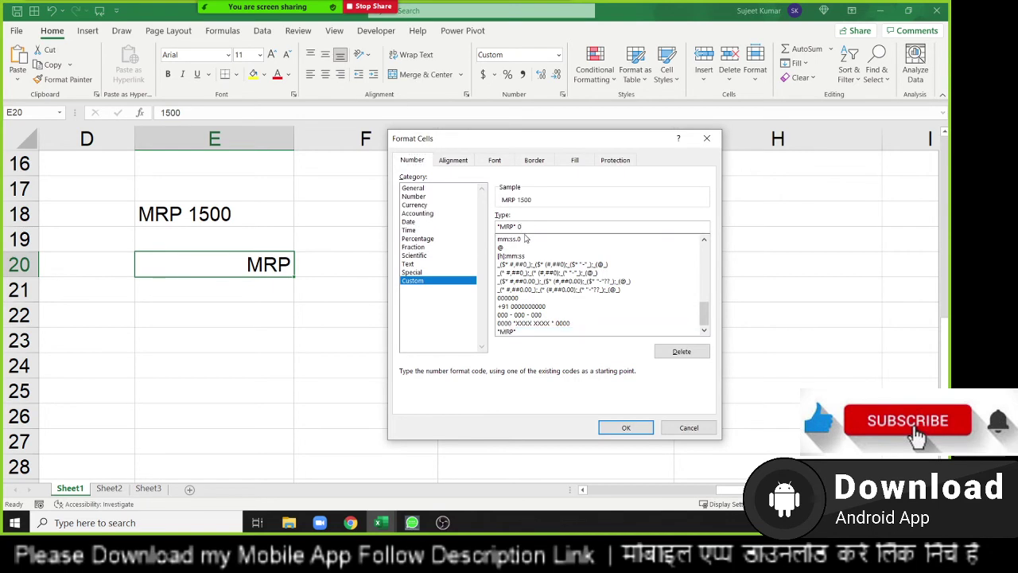
key(Return)
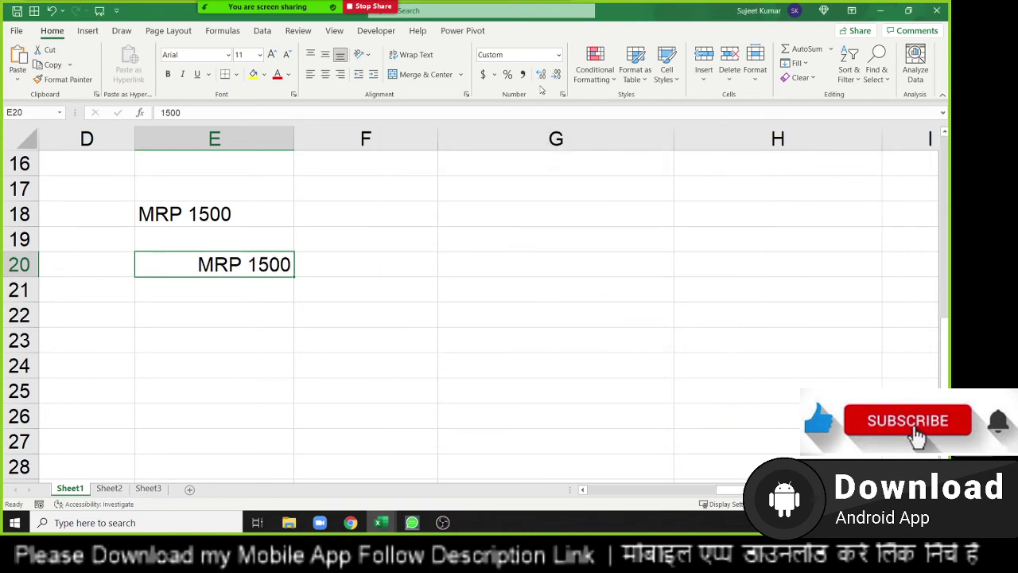
click(563, 96)
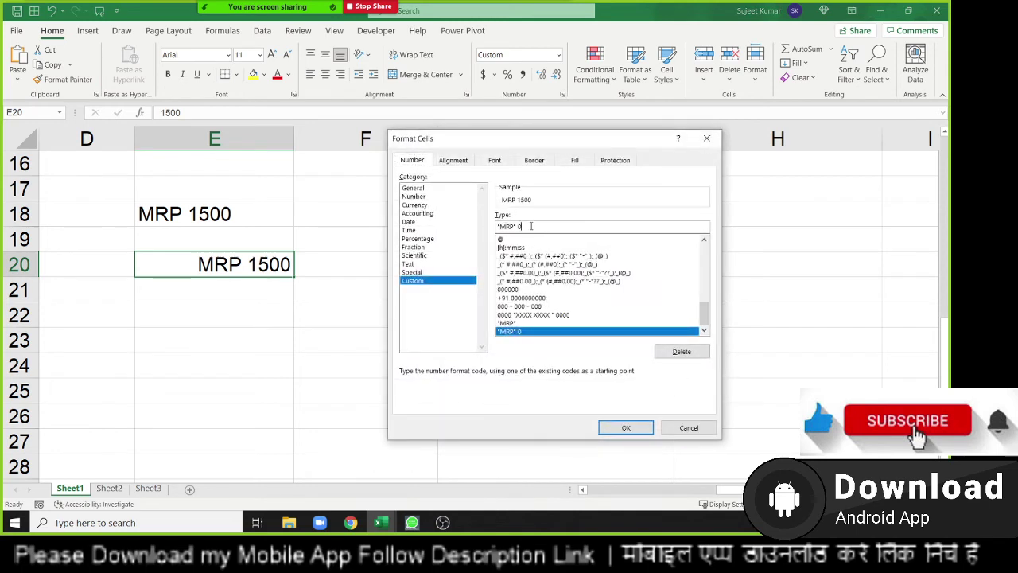
double_click(531, 226)
text(#)
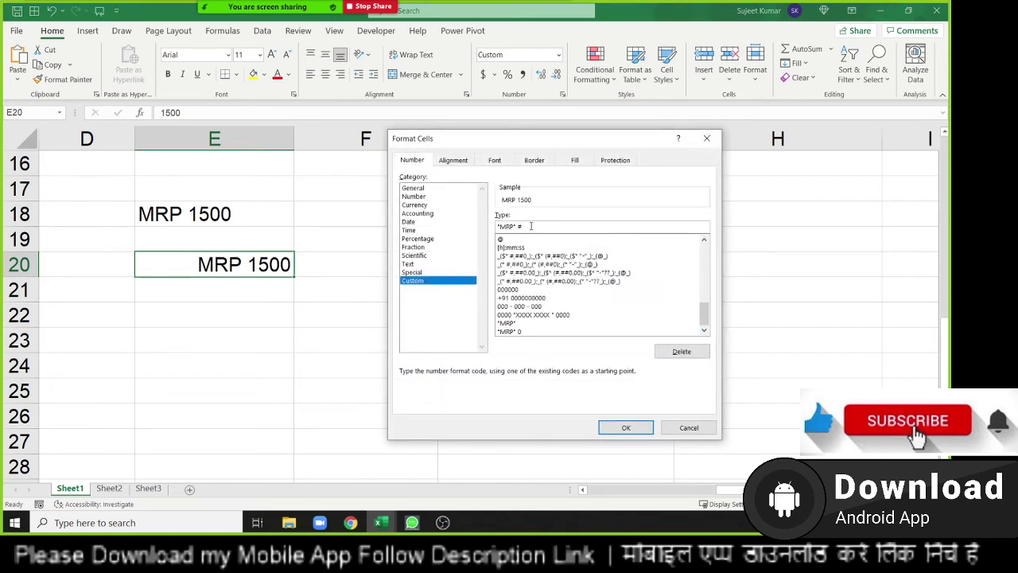
key(Return)
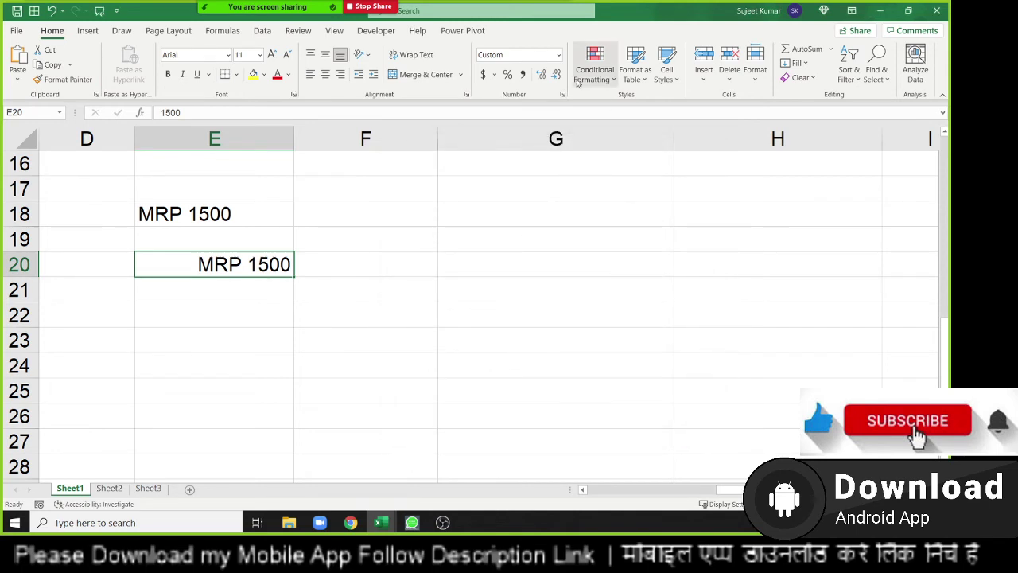
Step: Set E20's format to "MRP" 00 and enter 5, showing MRP 05
click(563, 95)
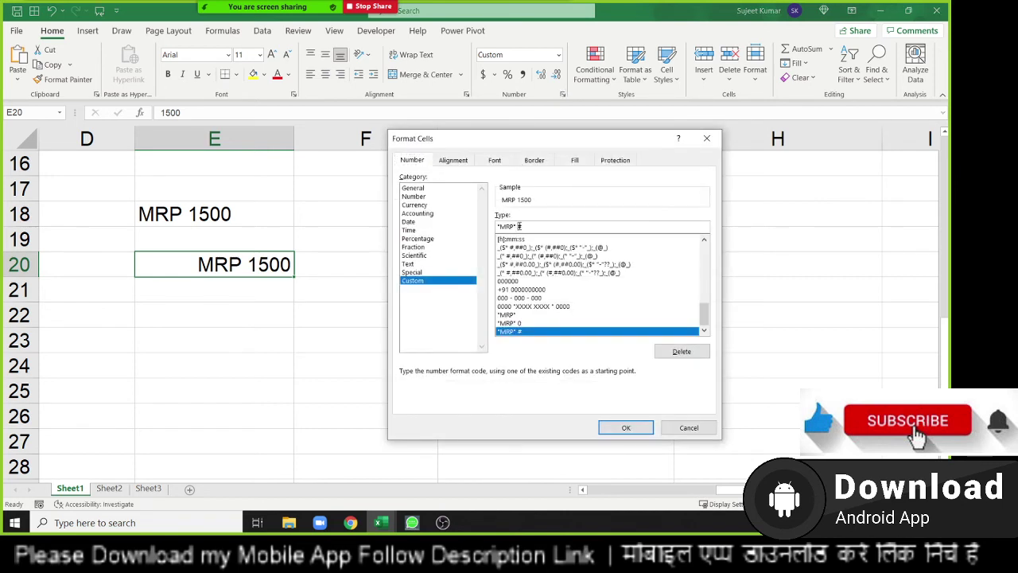
key(BackSpace)
text(00)
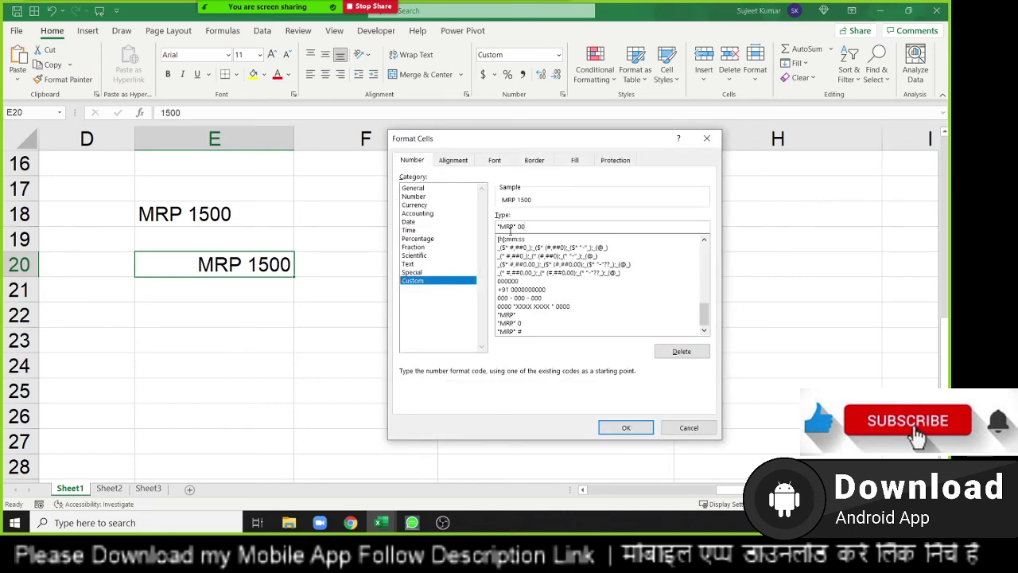
click(634, 428)
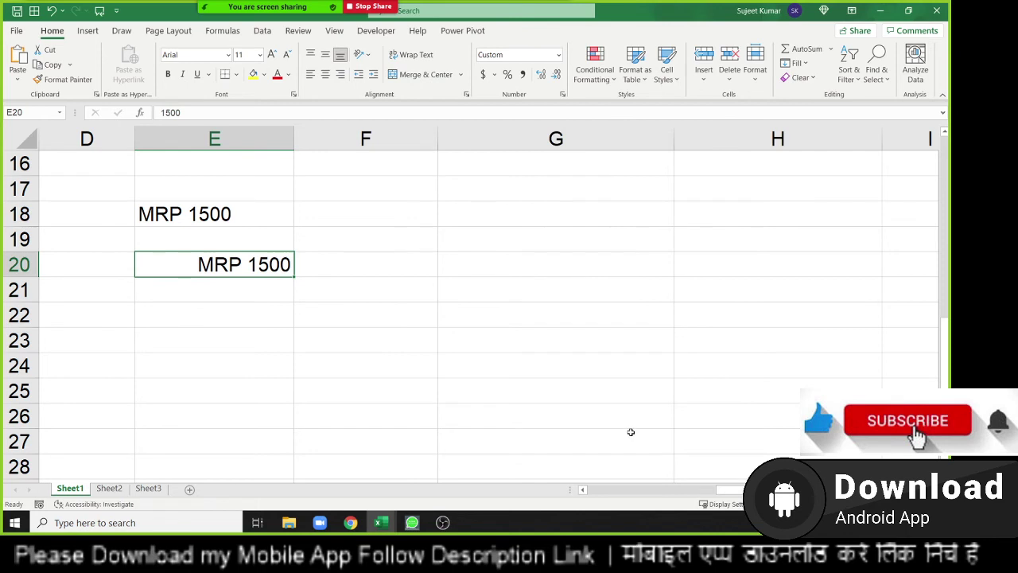
text(5)
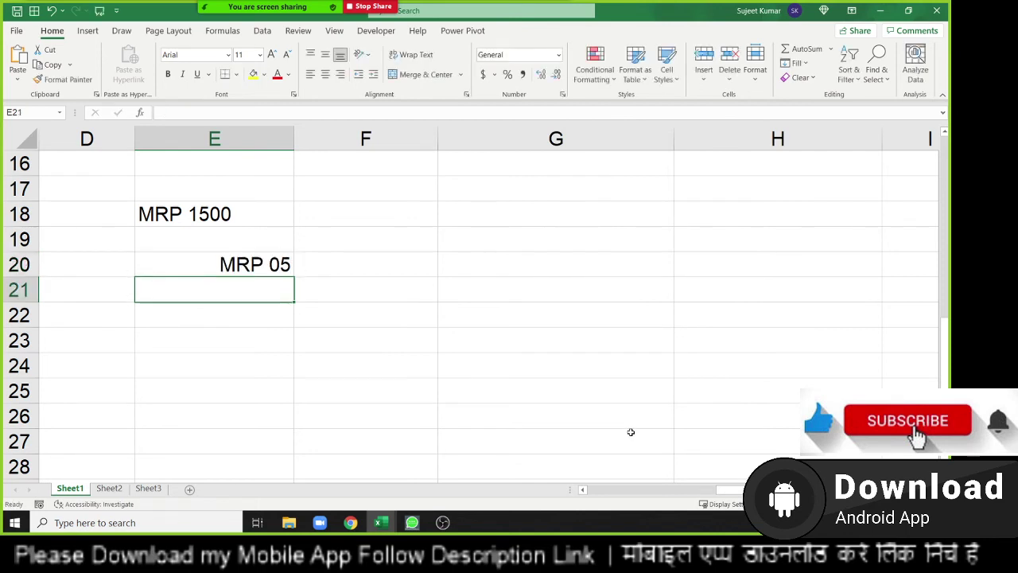
key(Return)
key(Up)
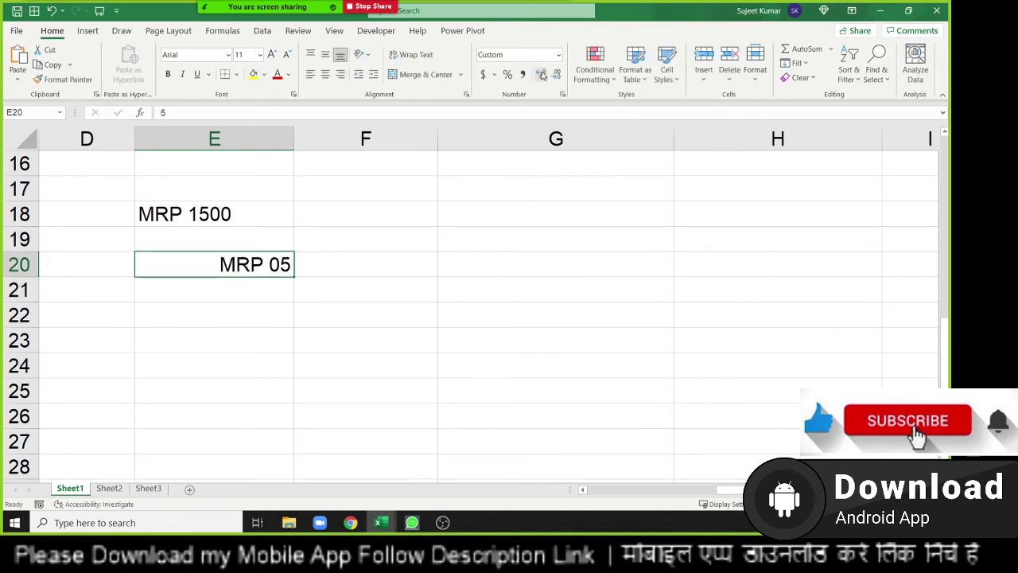
Step: Test "MRP" 0 on E20, then restore the "MRP" 00 format
click(562, 94)
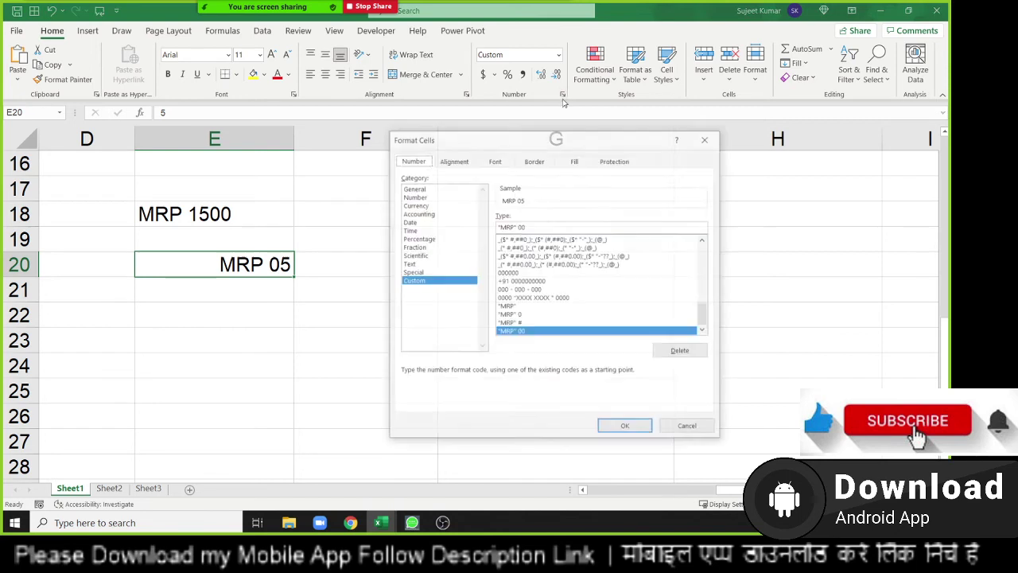
double_click(523, 227)
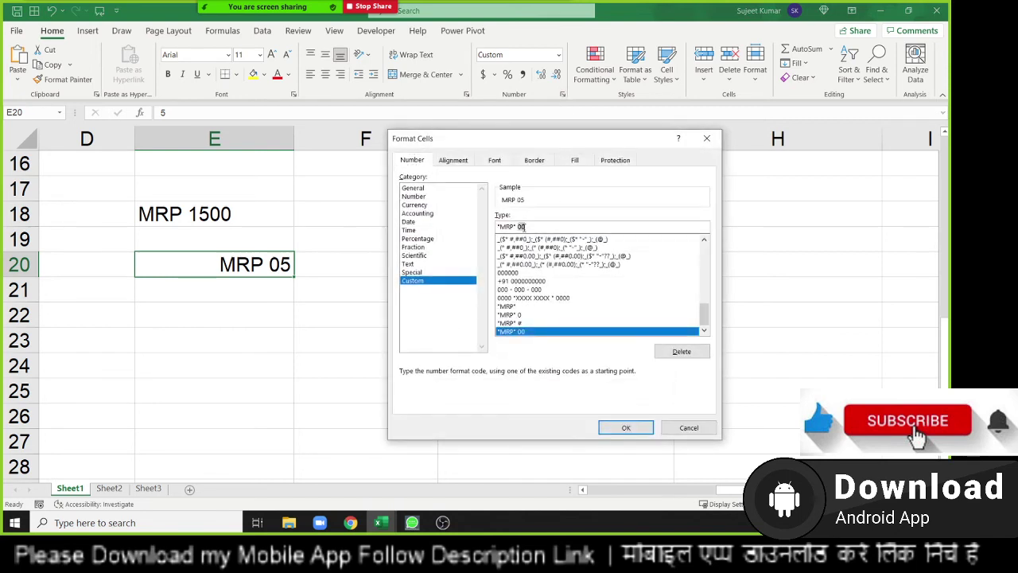
text(0)
key(Return)
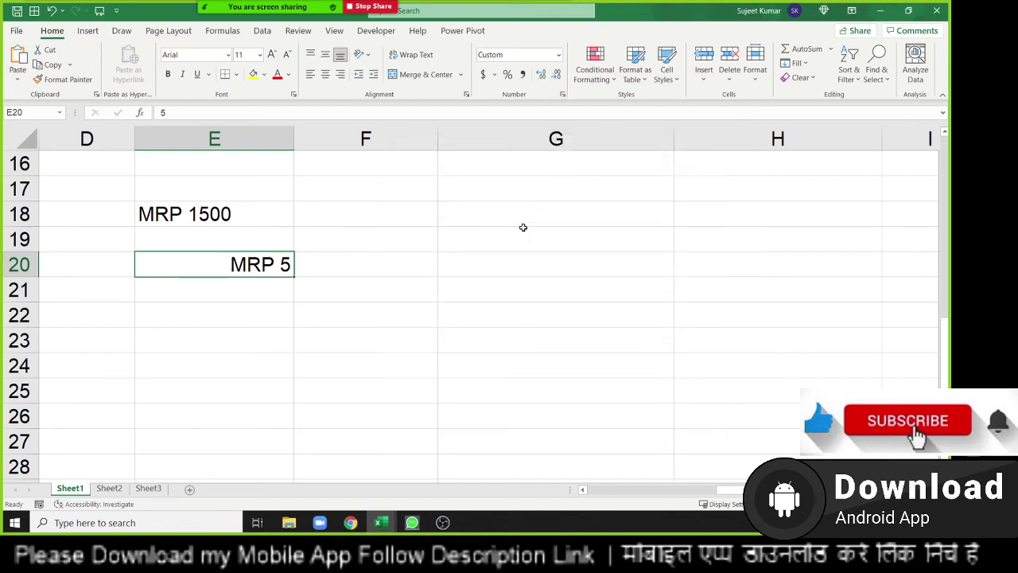
click(563, 94)
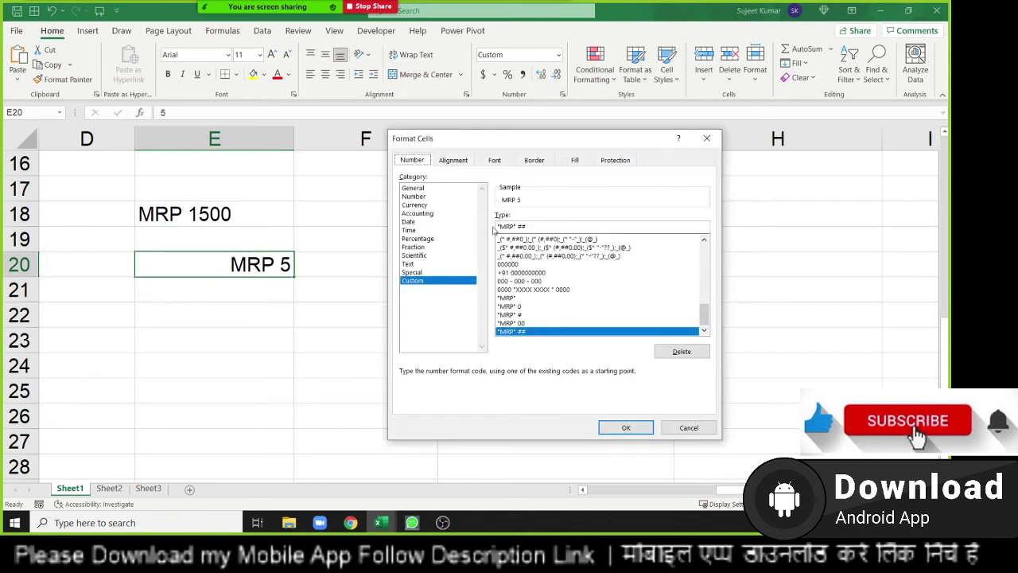
double_click(522, 227)
text(0)
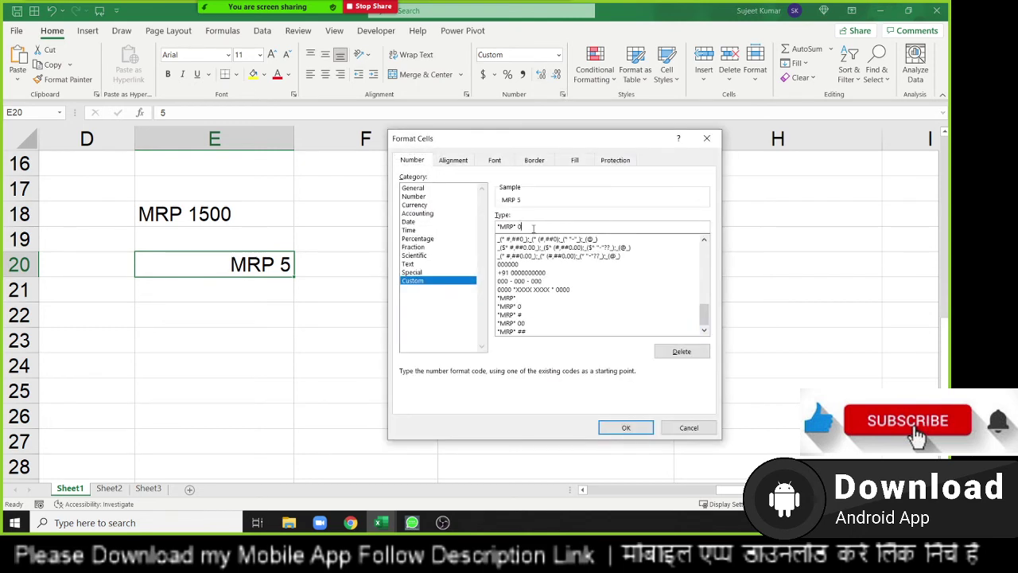
text(0)
key(BackSpace)
key(BackSpace)
text(00)
key(Return)
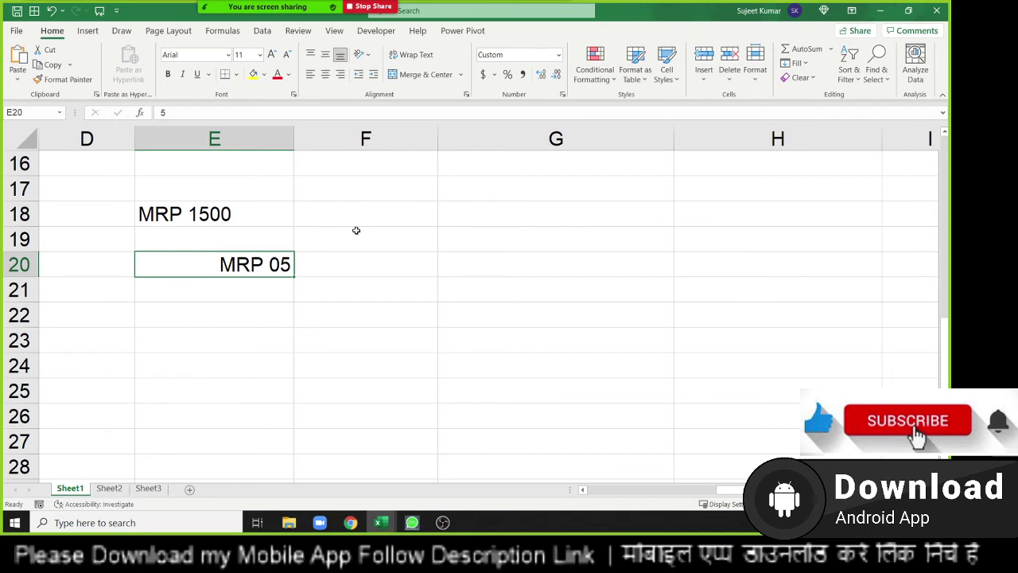
Step: Enter a formula =E20 in cell F20
drag(355, 280, 357, 275)
click(356, 275)
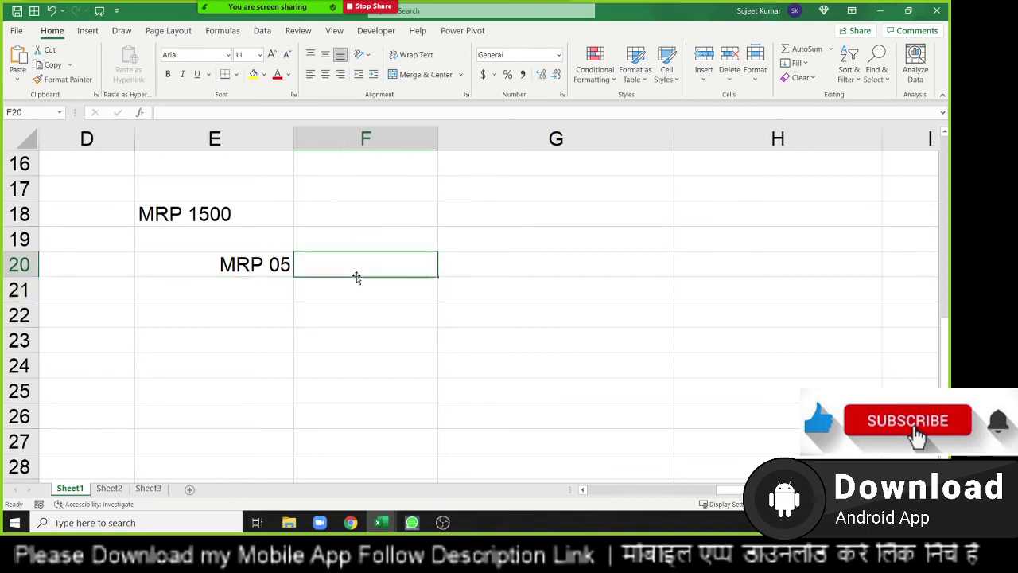
click(356, 278)
click(357, 276)
text(=)
key(Left)
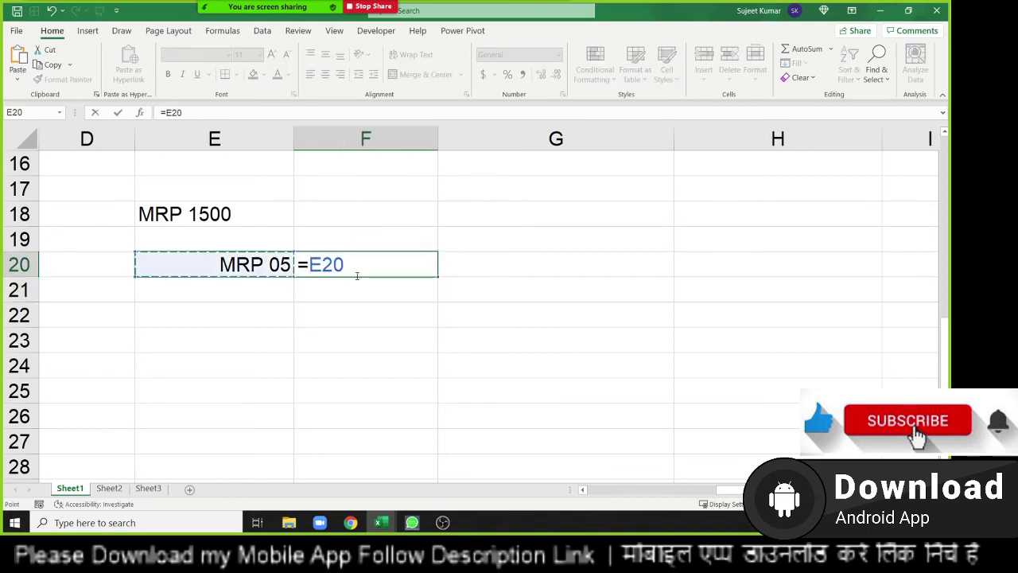
key(Return)
Step: Change F20's formula to =E20+20 so it shows MRP 25, then go to E24
click(356, 275)
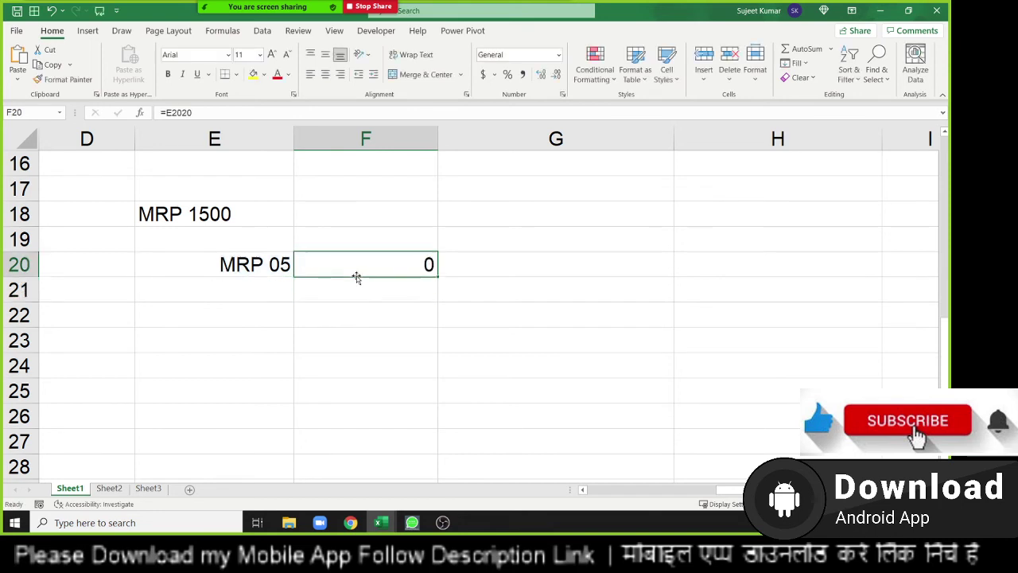
double_click(357, 275)
text(+20)
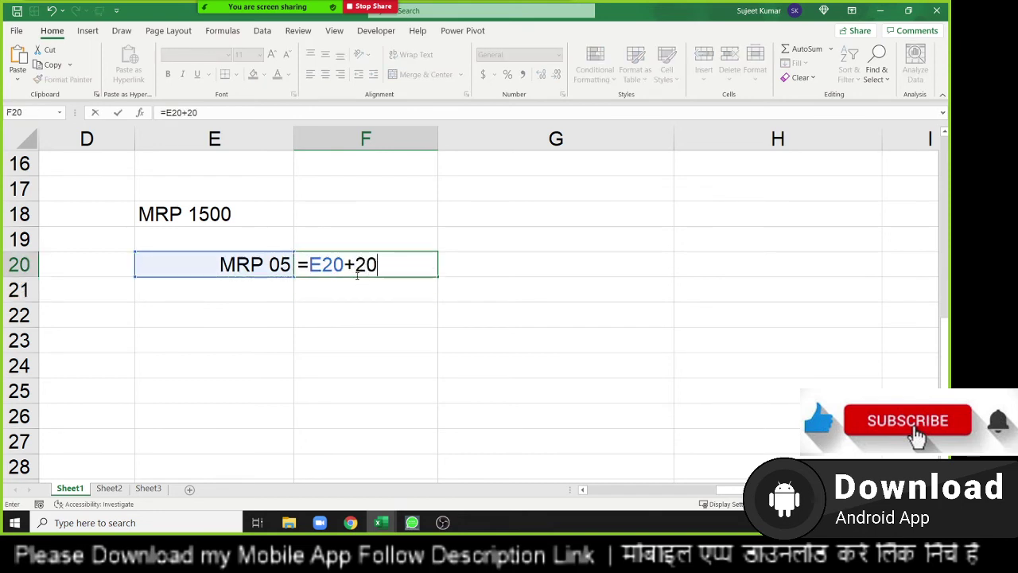
key(Return)
click(357, 276)
key(Down)
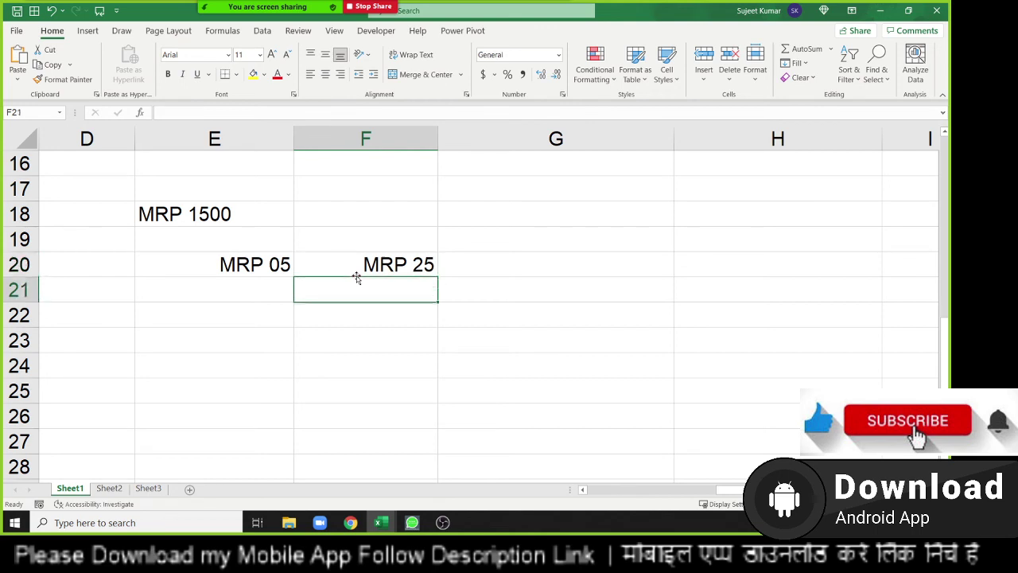
key(Down)
key(Down)
key(Down)
key(Left)
Step: Enter 15000 in E24, then try comma style on it and undo
text(15)
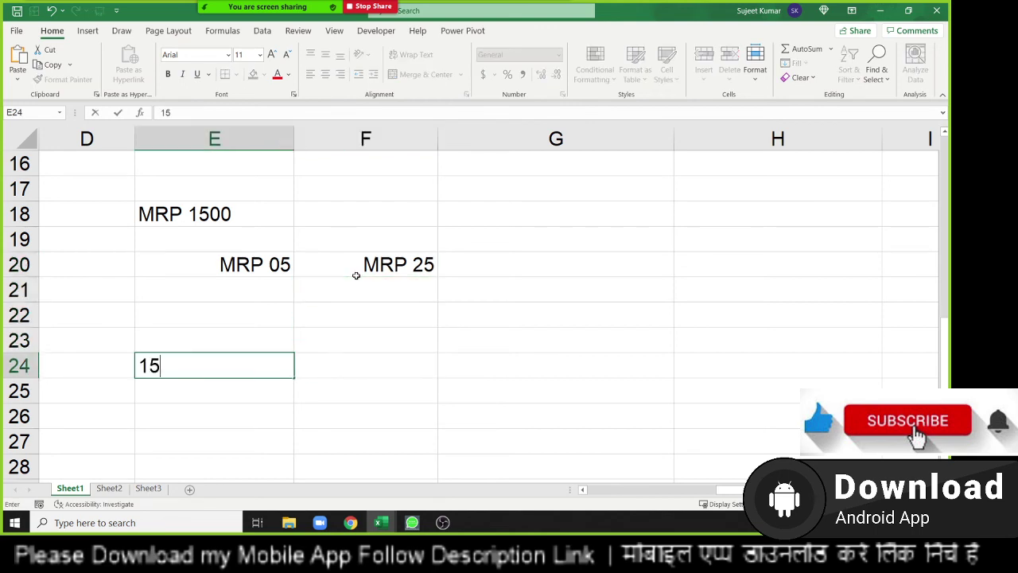
text(000)
key(Return)
key(Up)
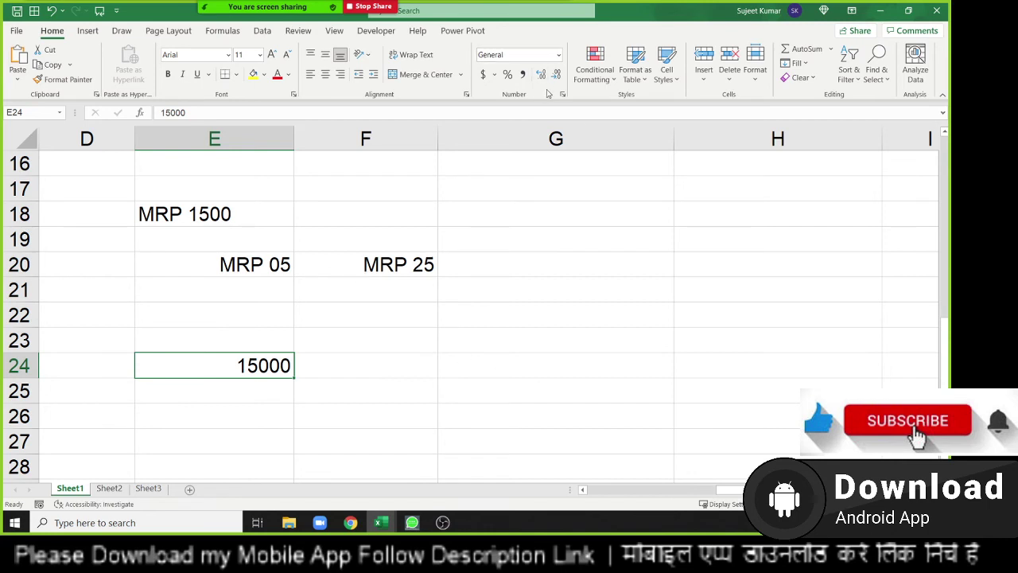
click(523, 75)
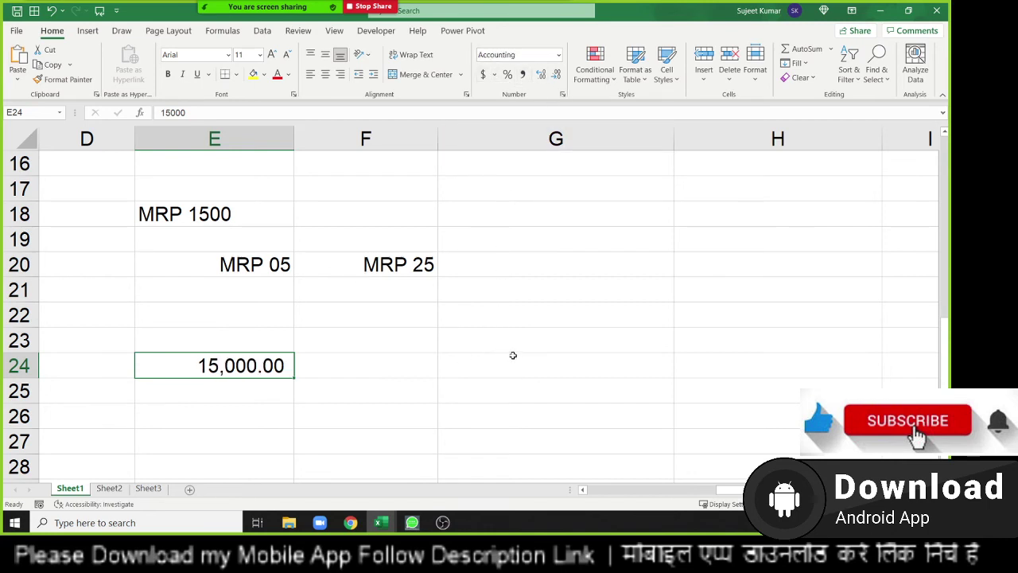
key(ctrl+z)
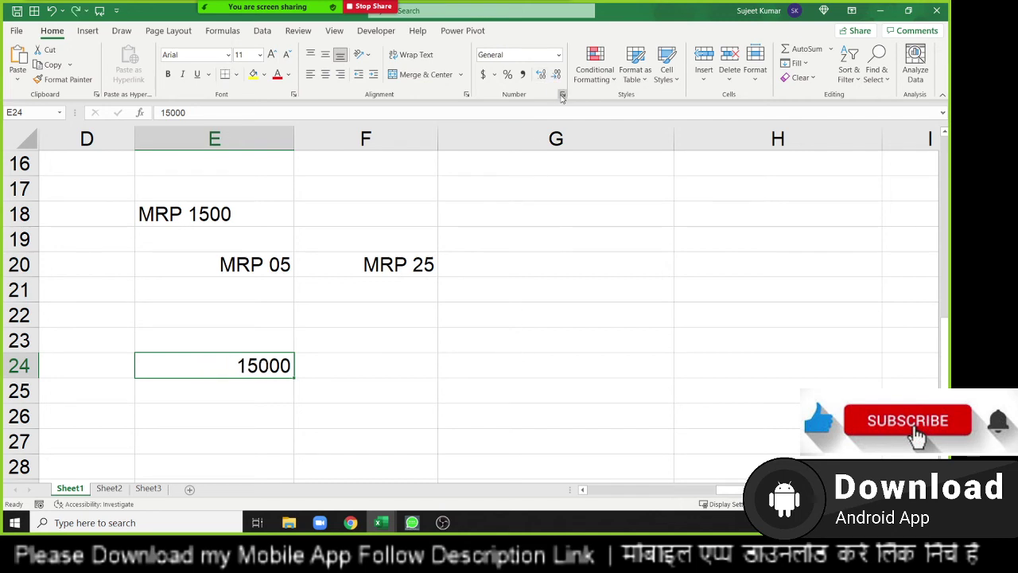
Step: Give E24 the custom thousands-separator number format #,###
click(562, 94)
click(413, 281)
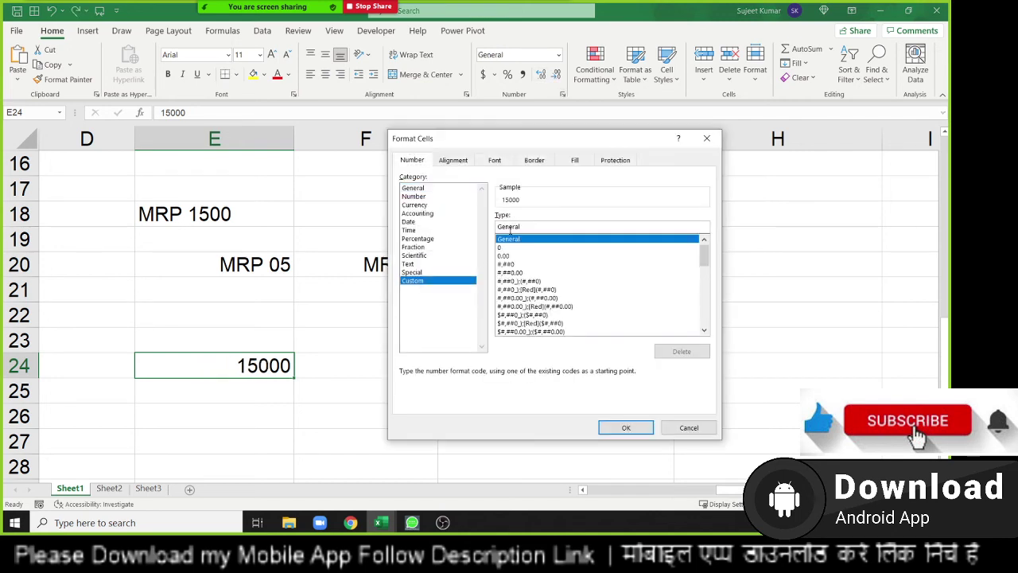
text(#)
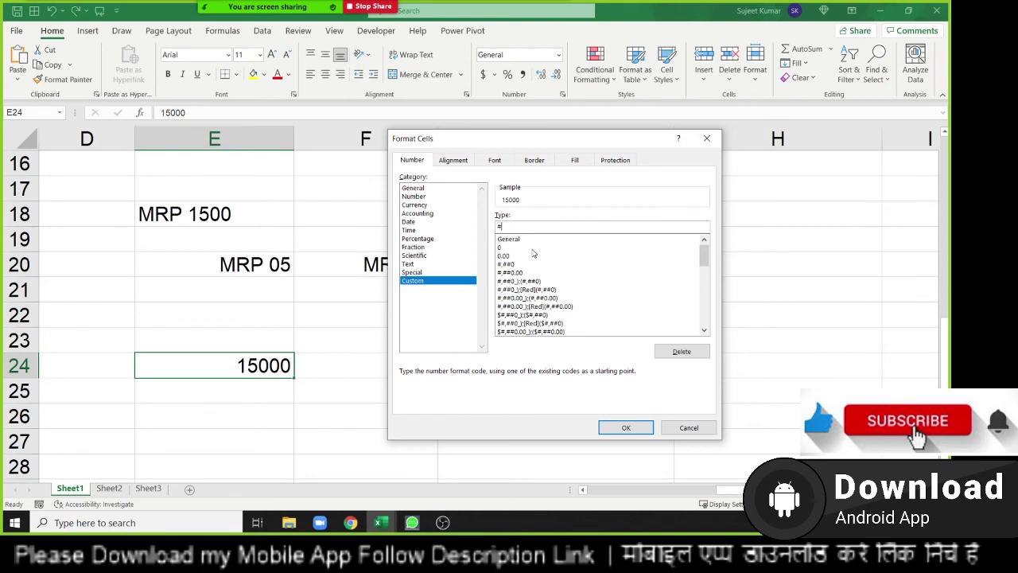
text(,###)
key(Return)
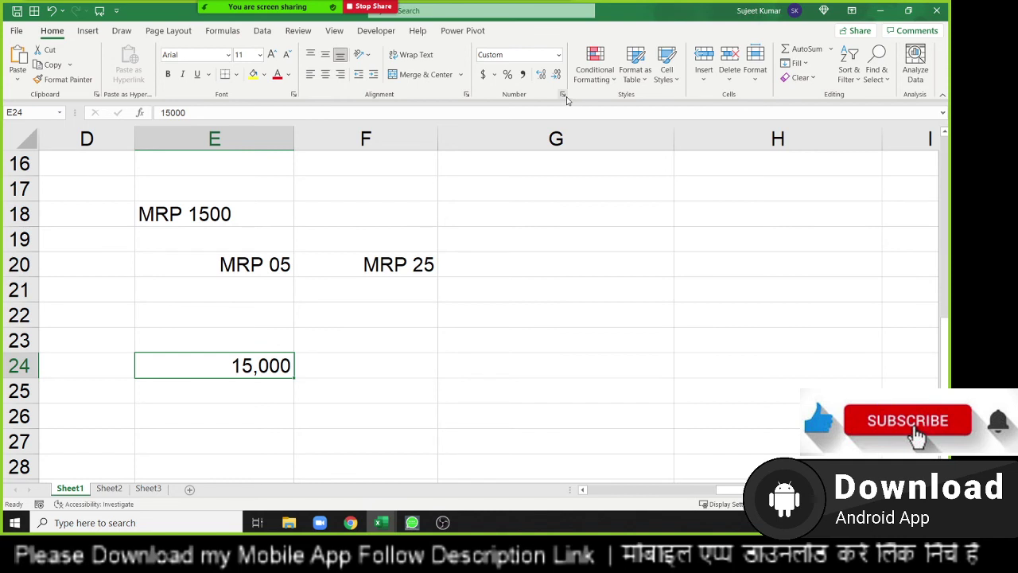
click(563, 95)
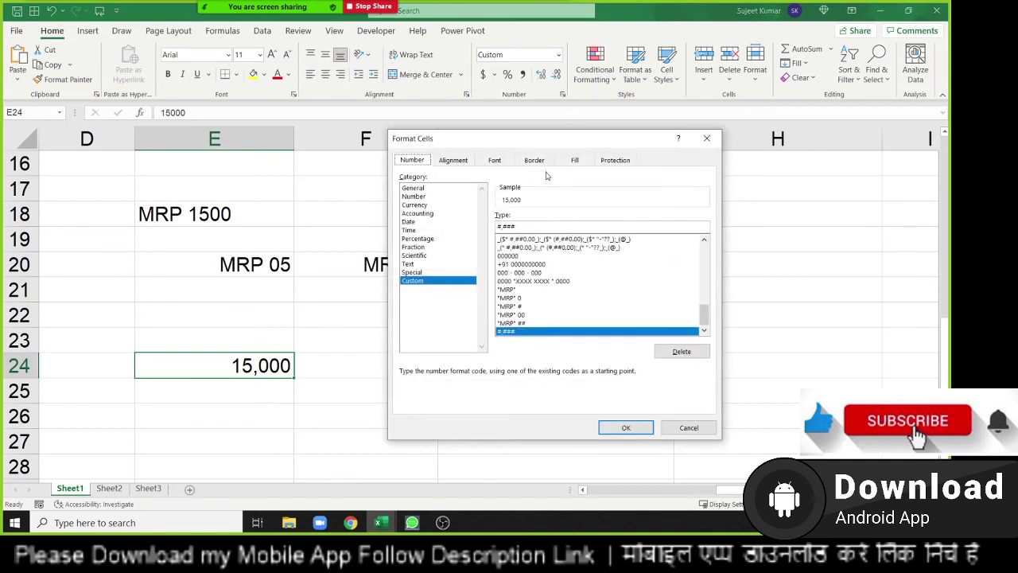
double_click(507, 226)
key(Return)
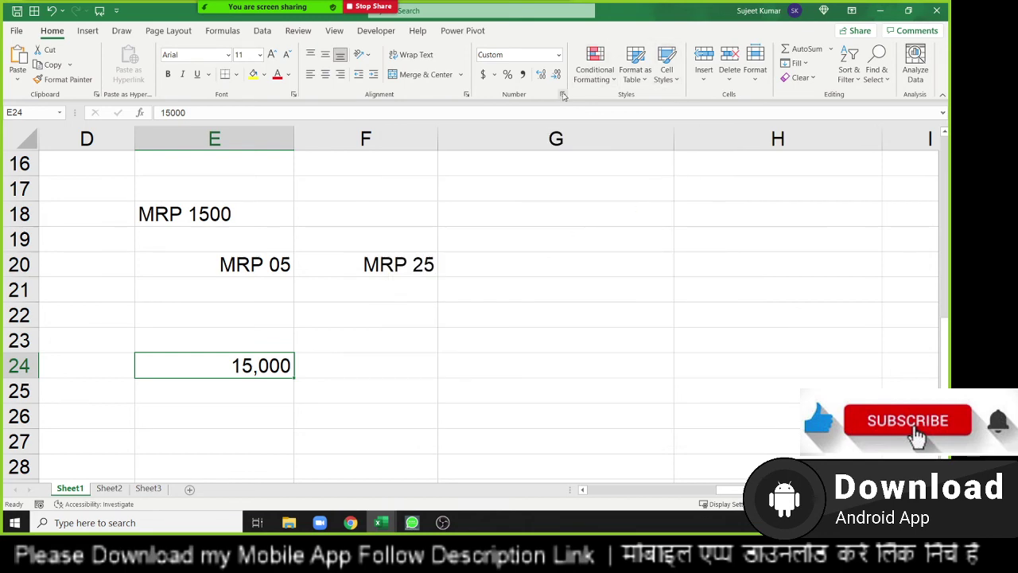
Step: Trim E24's format code to #, so the value is scaled by thousands
click(563, 95)
drag(504, 226, 540, 227)
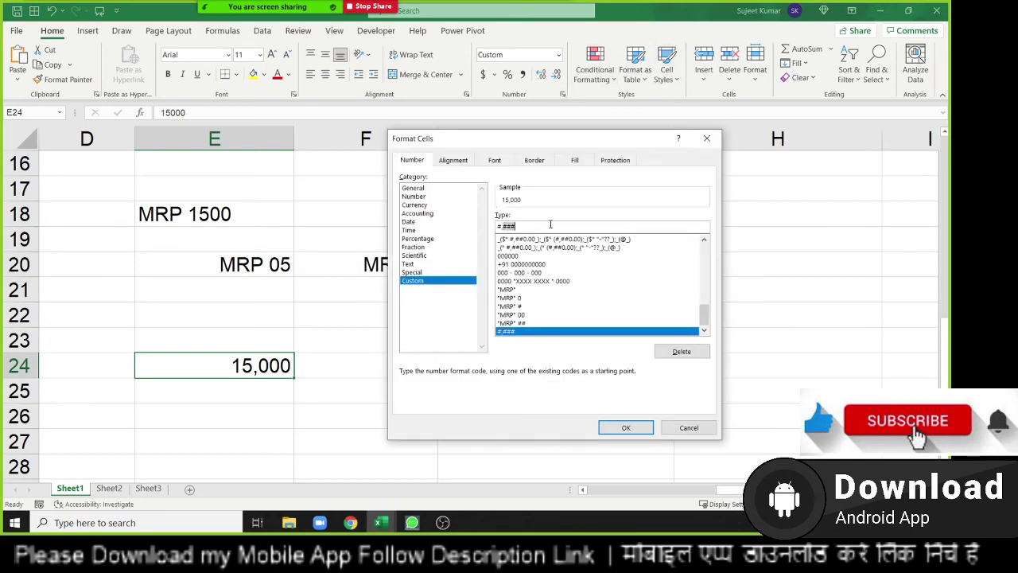
key(BackSpace)
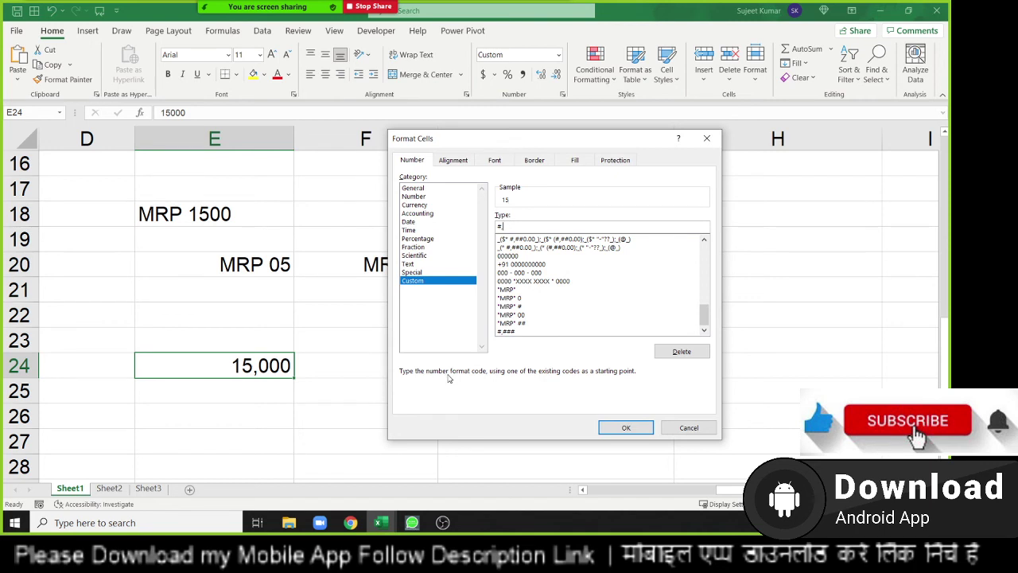
key(Return)
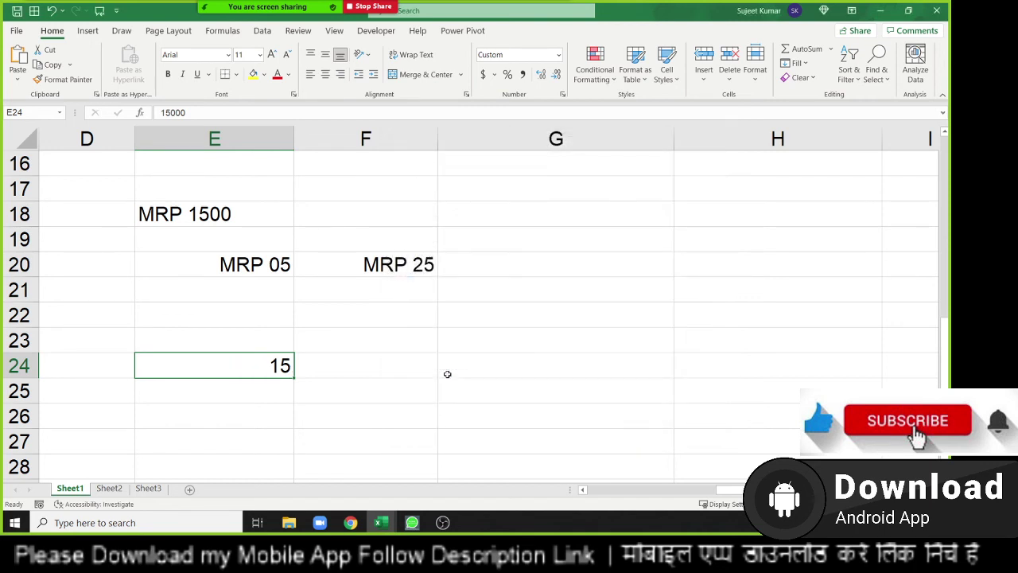
Step: Append a K suffix so E24's custom format becomes #,"K", then review it
click(563, 97)
click(527, 226)
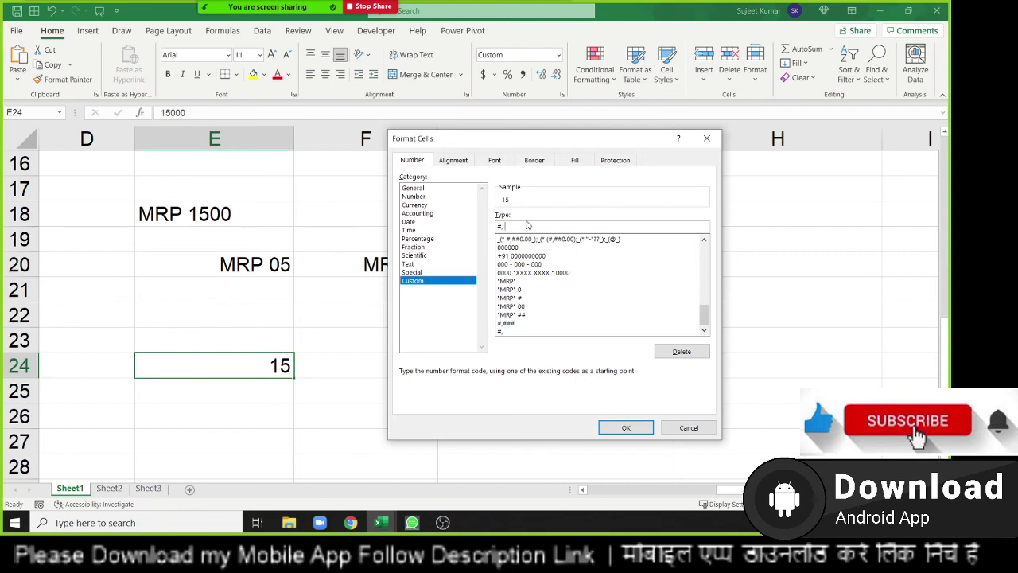
text(K")
key(Return)
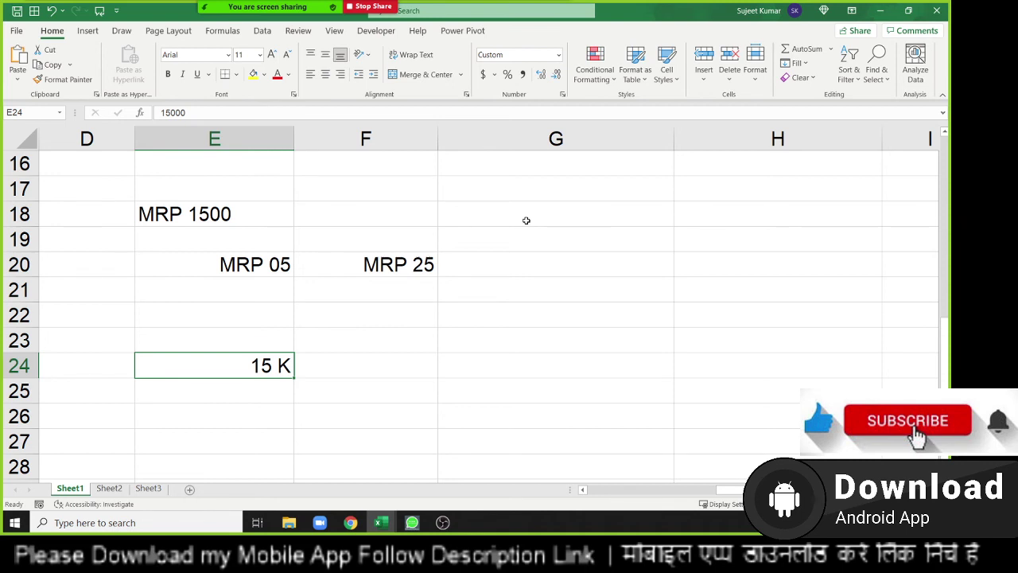
click(563, 95)
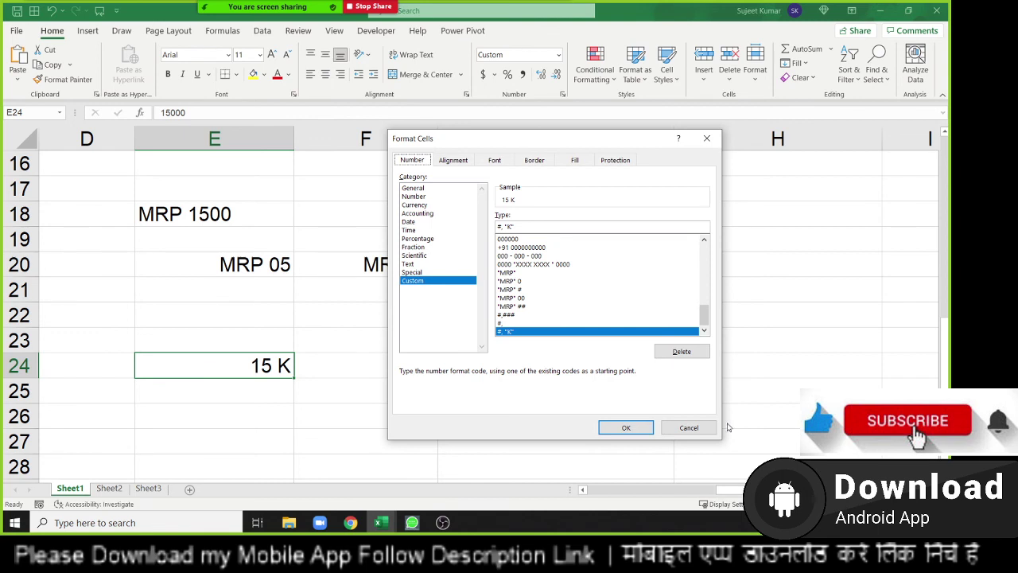
key(Return)
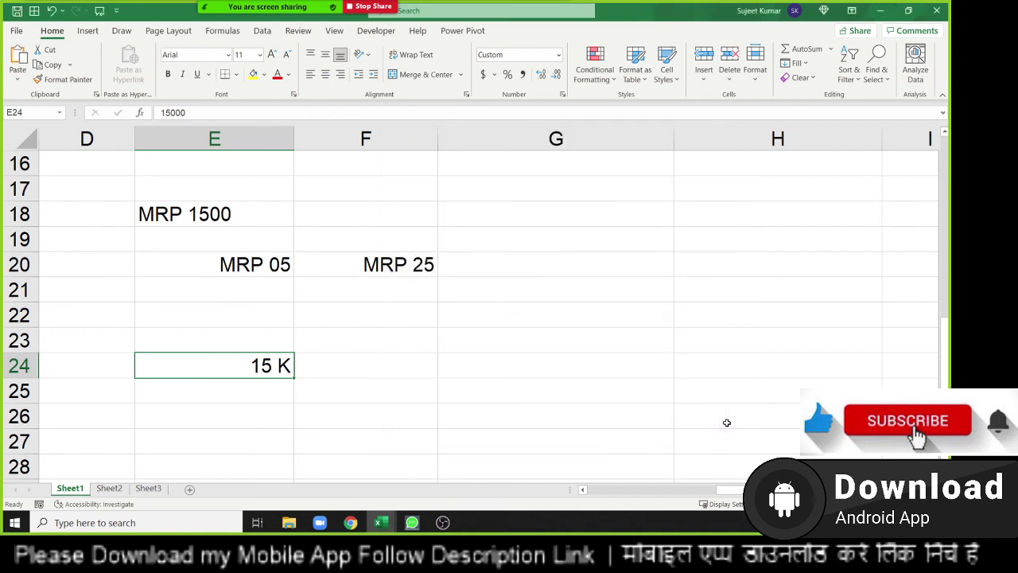
Step: Replace E24's value with 30000, which now displays as 30 K
key(Down)
key(Up)
text(3)
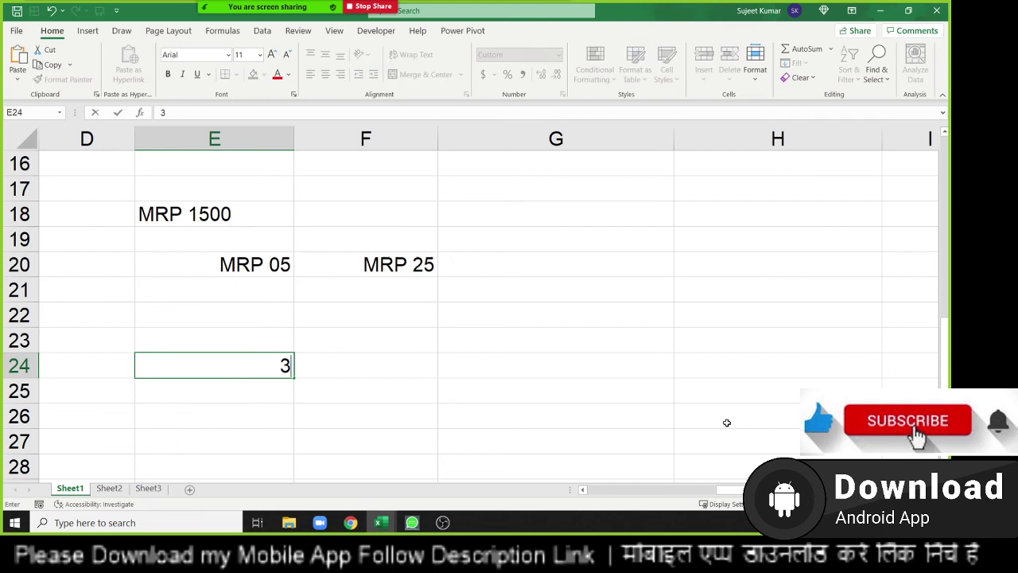
text(0000)
key(Return)
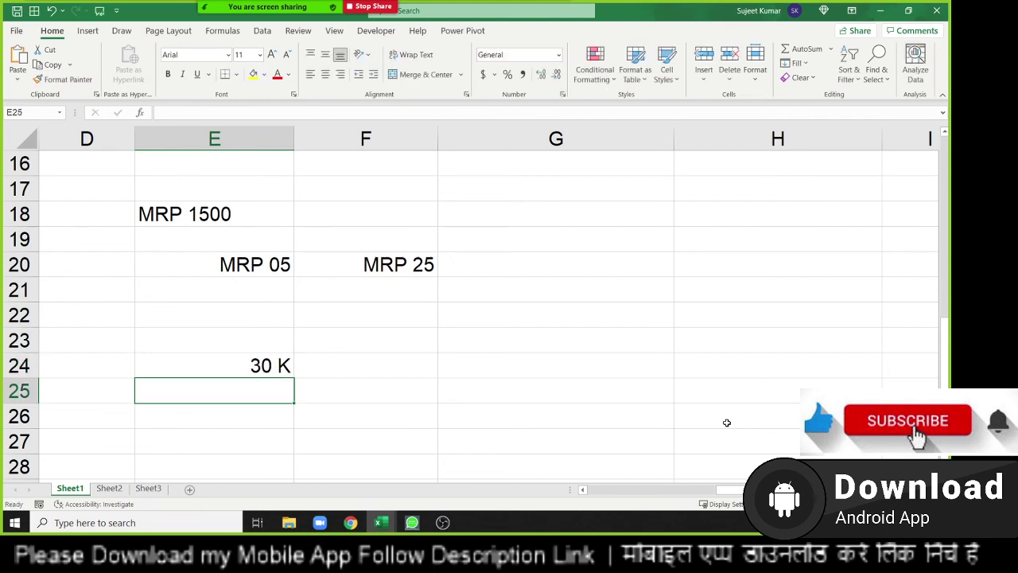